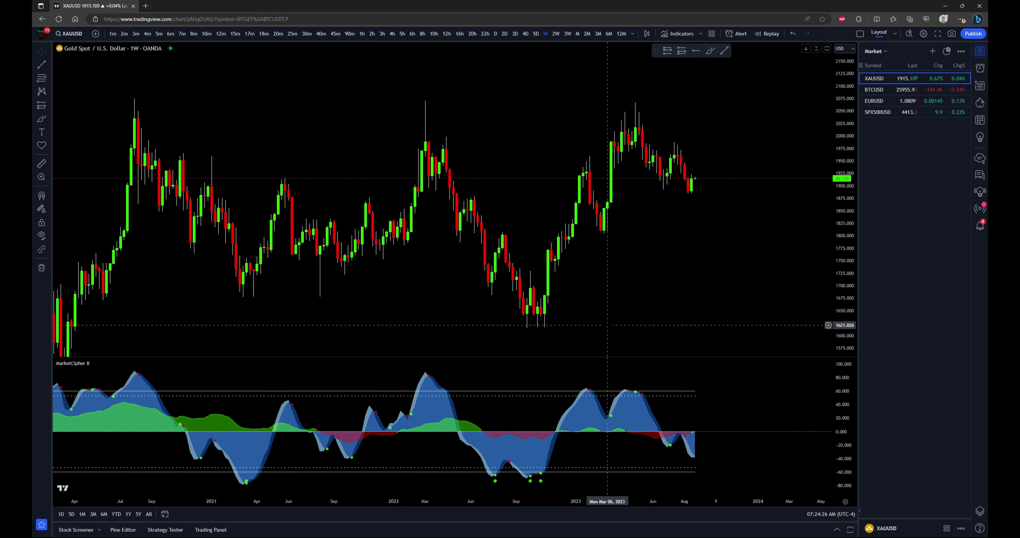
Draw a descending trend line beneath the weekly gold price lows, from the June 26, 2023 candle to the August 2023 low
{"action": "scroll", "coordinate": [667, 303], "scroll_direction": "up", "scroll_amount": 3}
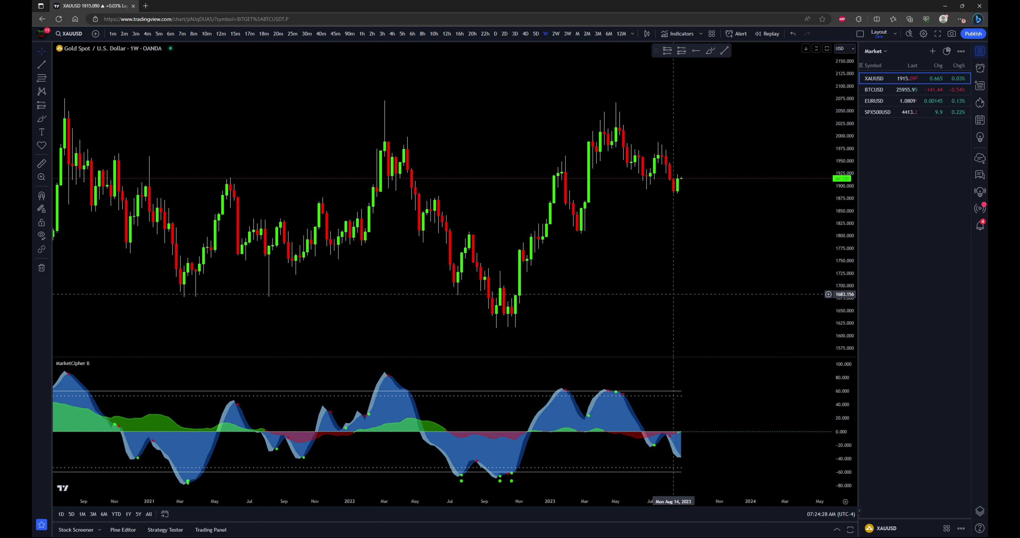
{"action": "scroll", "coordinate": [668, 304], "scroll_direction": "up", "scroll_amount": 3}
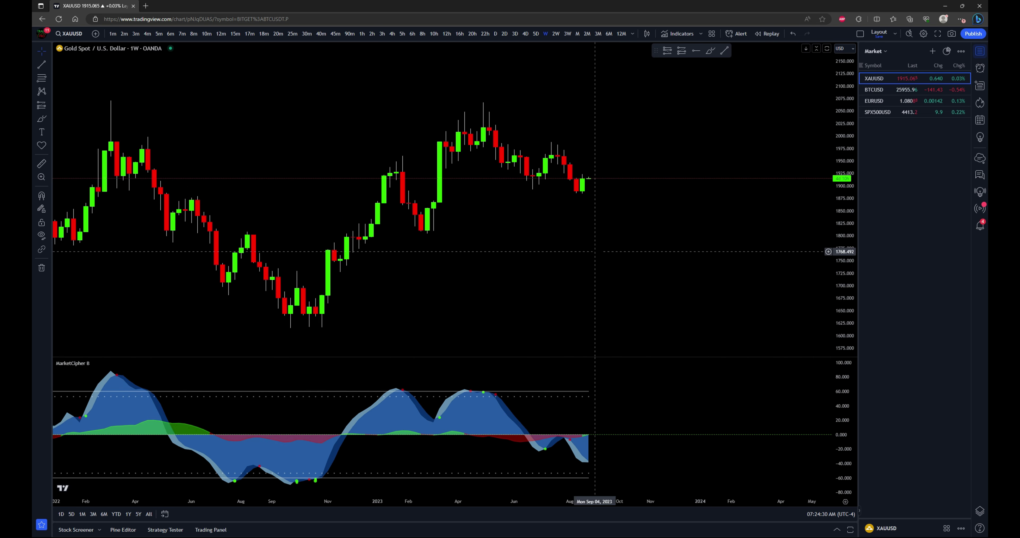
{"action": "left_click_drag", "start_coordinate": [605, 272], "coordinate": [650, 276]}
{"action": "scroll", "coordinate": [650, 276], "scroll_direction": "up", "scroll_amount": 1}
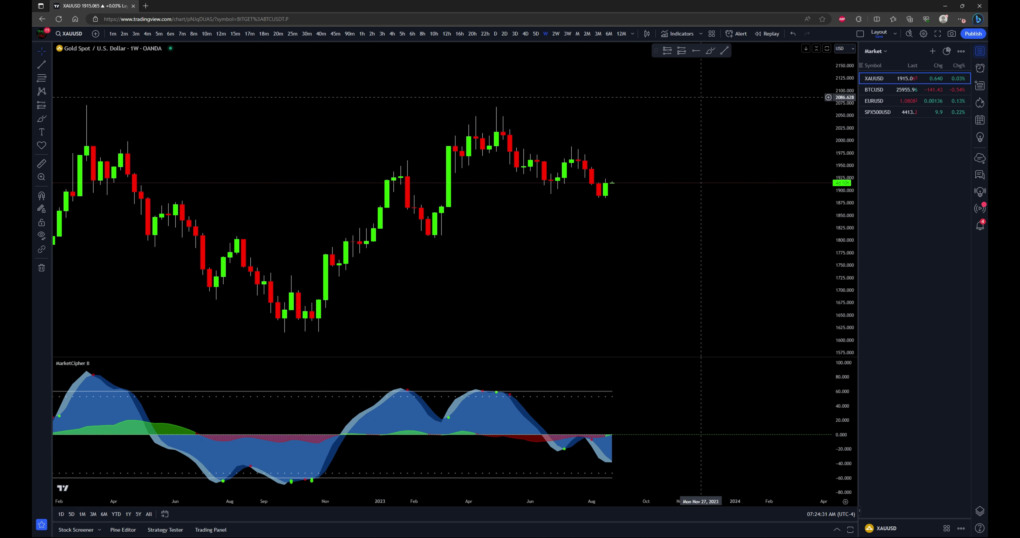
{"action": "left_click", "coordinate": [721, 55]}
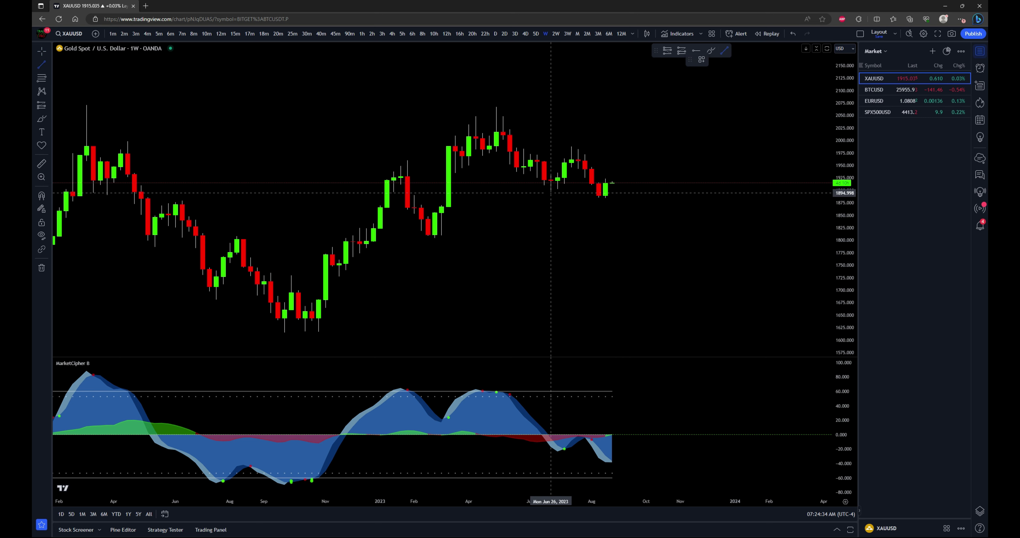
{"action": "left_click", "coordinate": [551, 193]}
{"action": "left_click", "coordinate": [605, 199]}
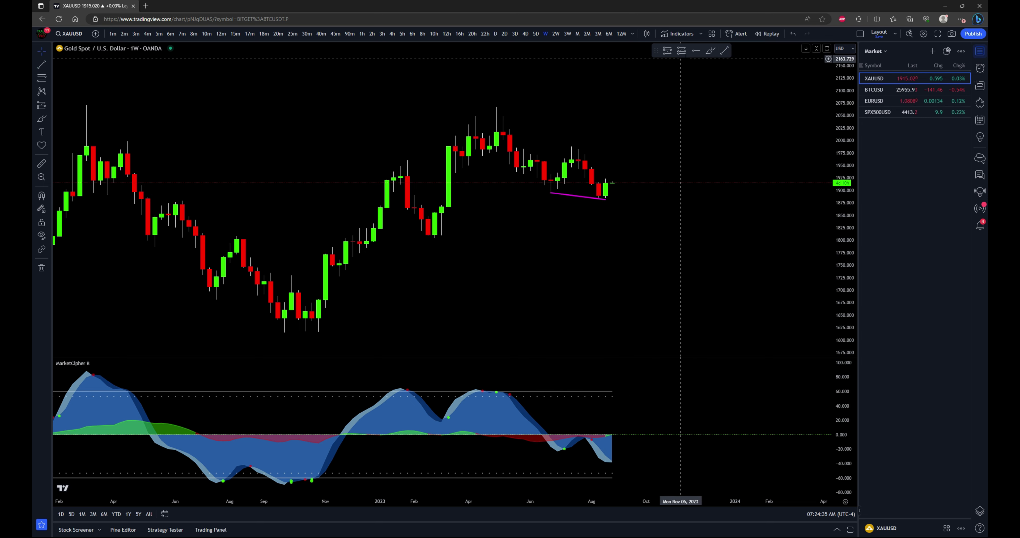
Draw a rising trend line on MarketCipher B along the latest red money flow area, from its June 2023 low to about -5
{"action": "double_click", "coordinate": [647, 400]}
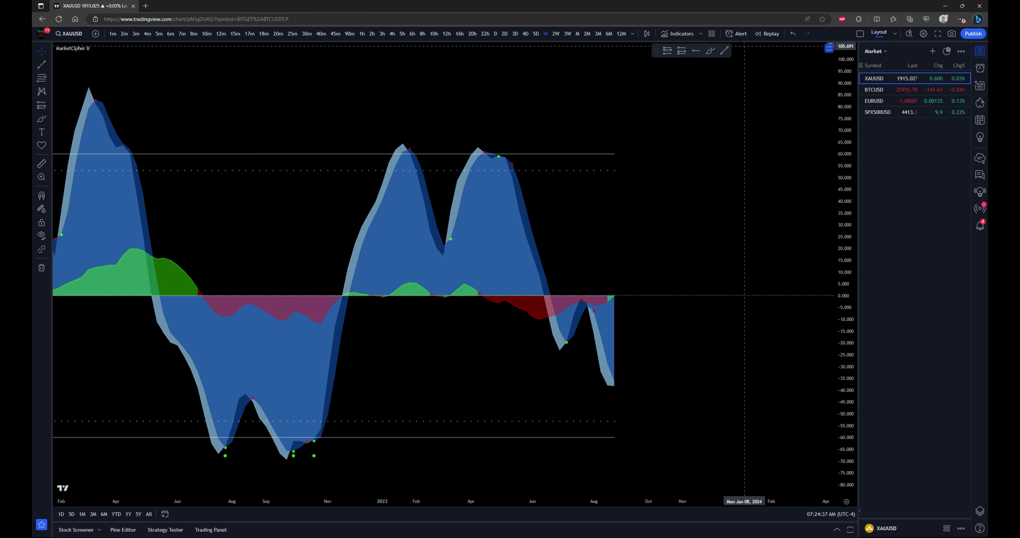
{"action": "left_click", "coordinate": [725, 50]}
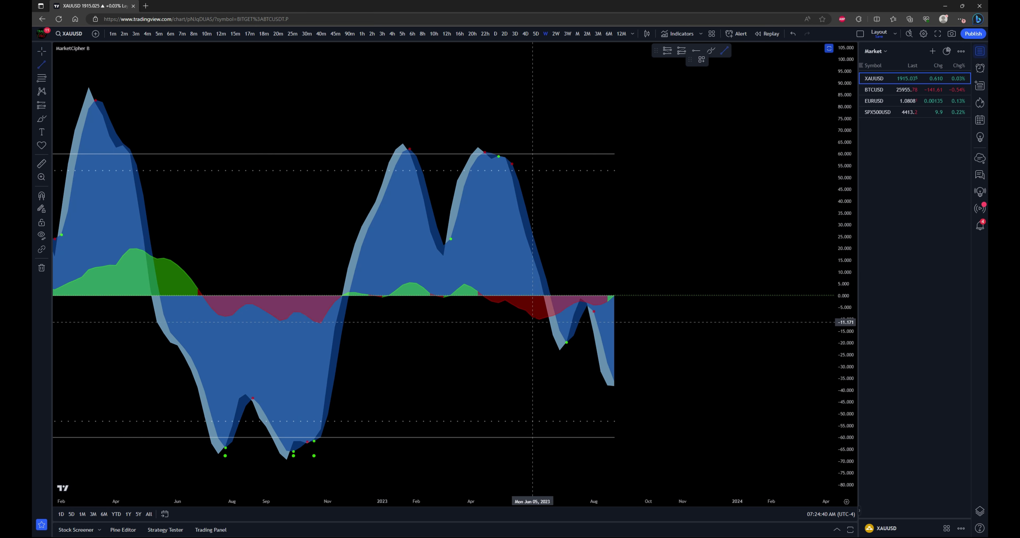
{"action": "left_click", "coordinate": [539, 321]}
{"action": "left_click", "coordinate": [588, 307]}
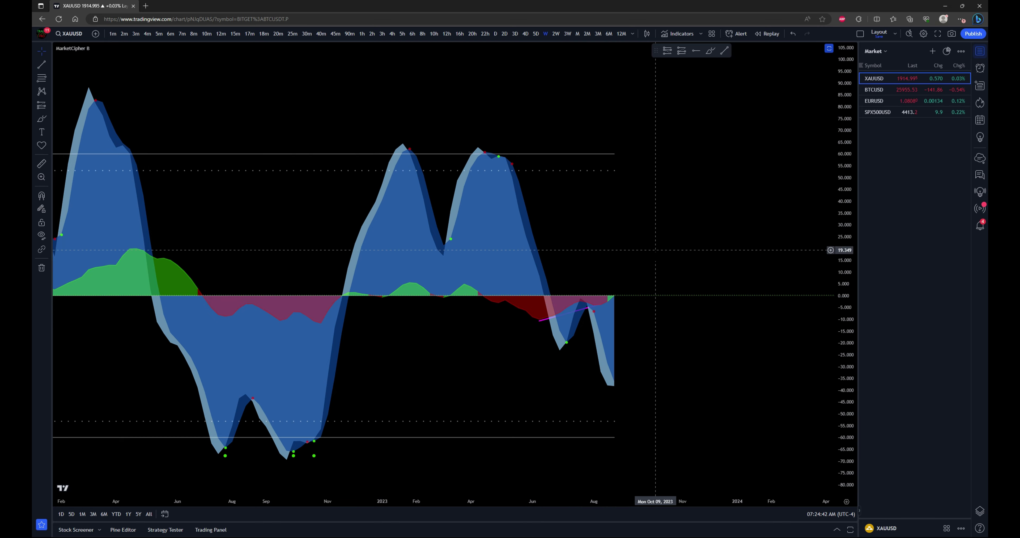
{"action": "double_click", "coordinate": [695, 321]}
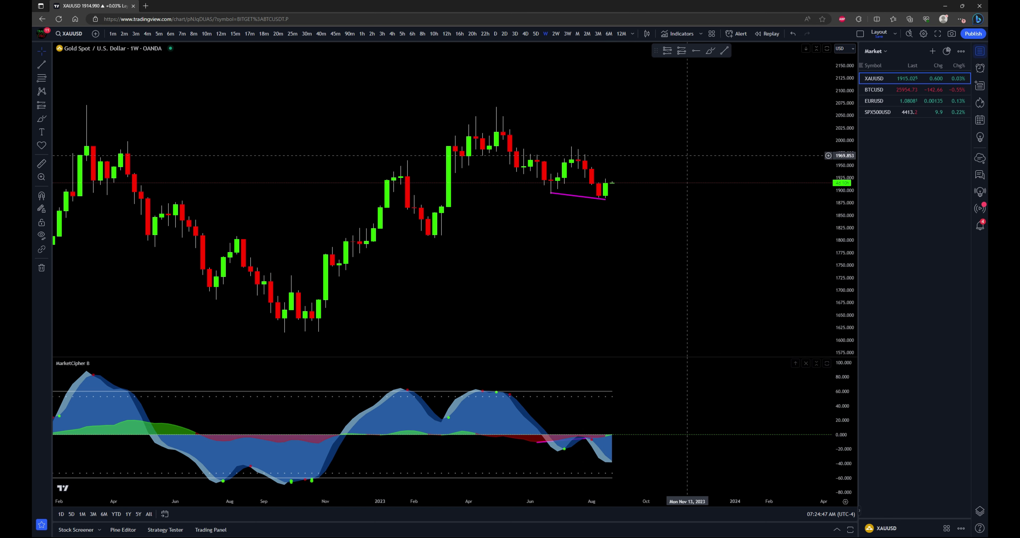
Brush an upturn hook below the latest MarketCipher B wave and an upward arrow from the recent price low to about 2,020
{"action": "left_click", "coordinate": [711, 51]}
{"action": "left_click_drag", "start_coordinate": [599, 461], "coordinate": [633, 456]}
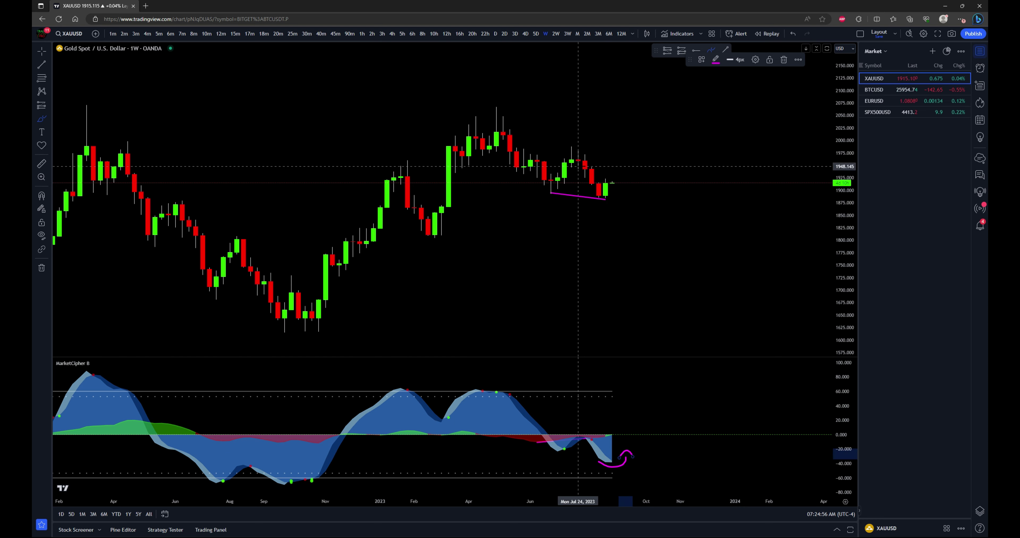
{"action": "mouse_move", "coordinate": [614, 206]}
{"action": "left_mouse_down"}
{"action": "mouse_move", "coordinate": [631, 202]}
{"action": "mouse_move", "coordinate": [660, 137]}
{"action": "mouse_move", "coordinate": [681, 149]}
{"action": "left_mouse_up"}
{"action": "left_click", "coordinate": [735, 288]}
{"action": "scroll", "coordinate": [736, 287], "scroll_direction": "down", "scroll_amount": 5}
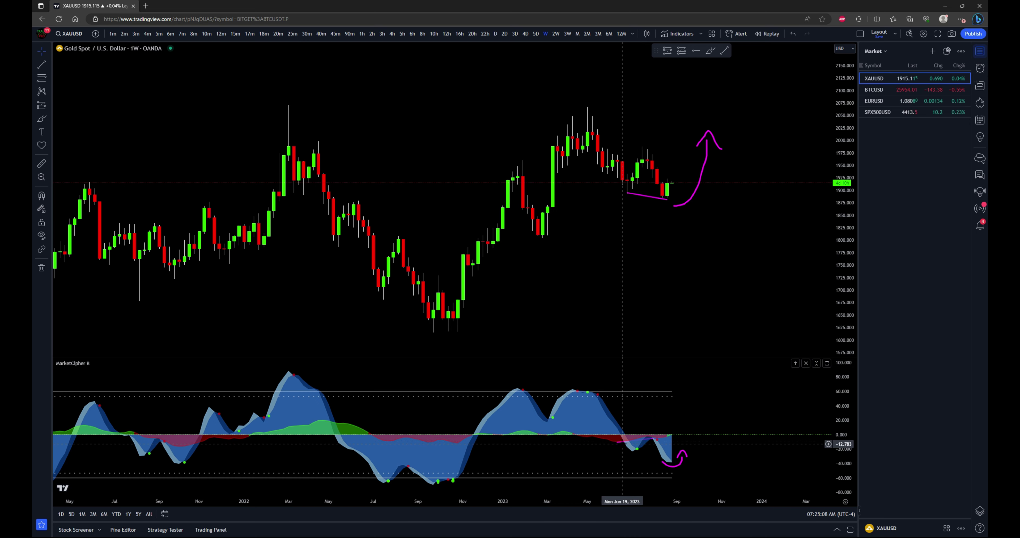
{"action": "double_click", "coordinate": [692, 418]}
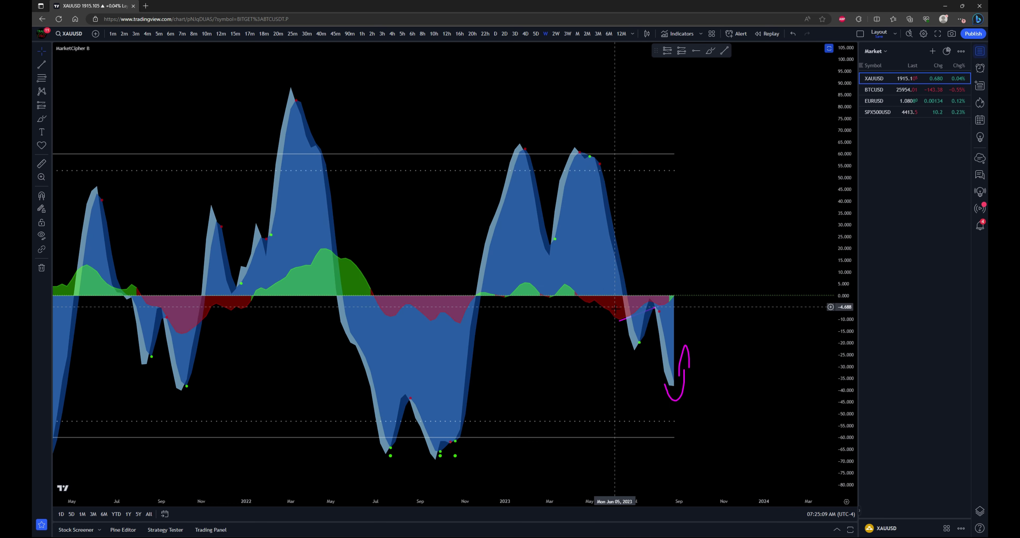
{"action": "double_click", "coordinate": [748, 383]}
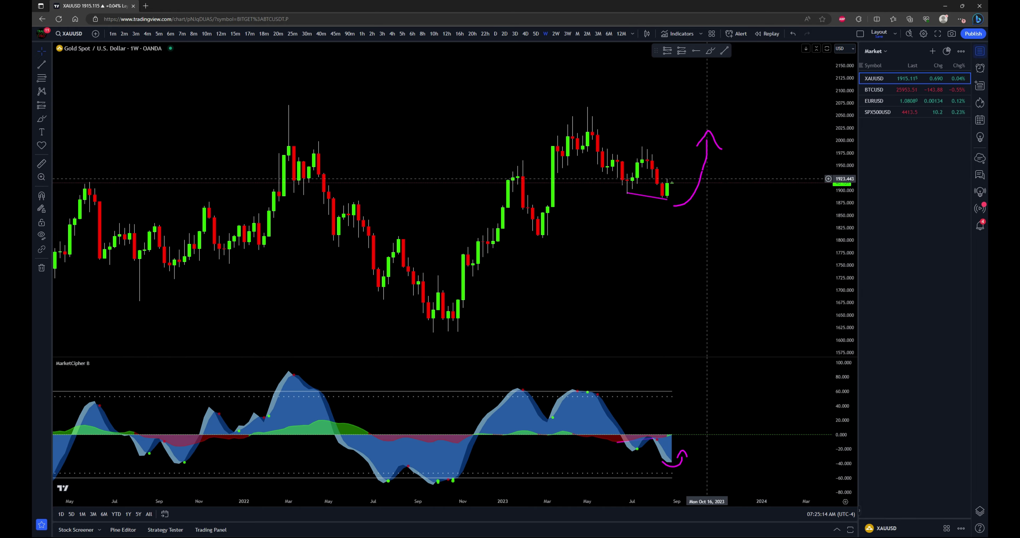
Switch the gold chart to the daily timeframe and remove all drawings
{"action": "scroll", "coordinate": [621, 247], "scroll_direction": "up", "scroll_amount": 1}
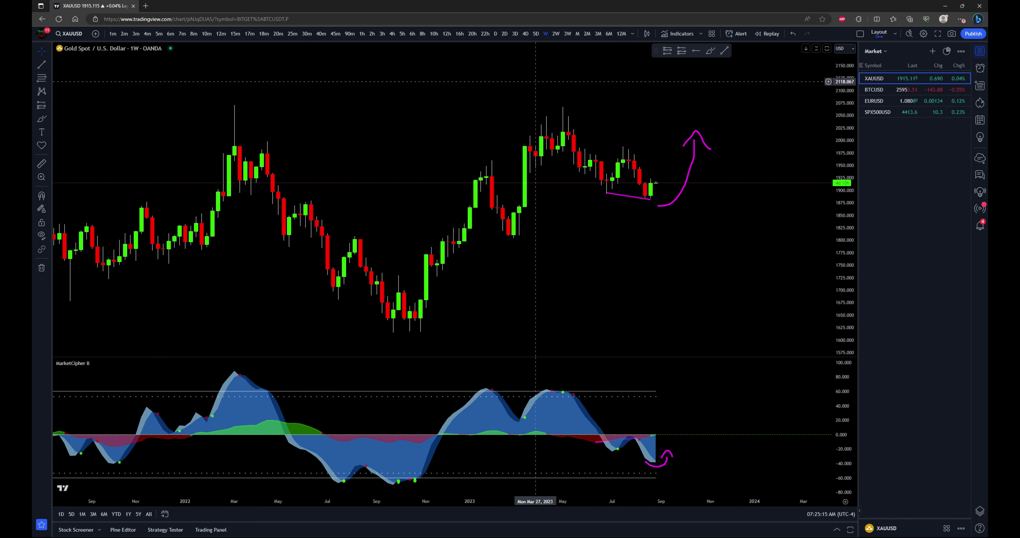
{"action": "left_click", "coordinate": [495, 34]}
{"action": "scroll", "coordinate": [601, 268], "scroll_direction": "down", "scroll_amount": 5}
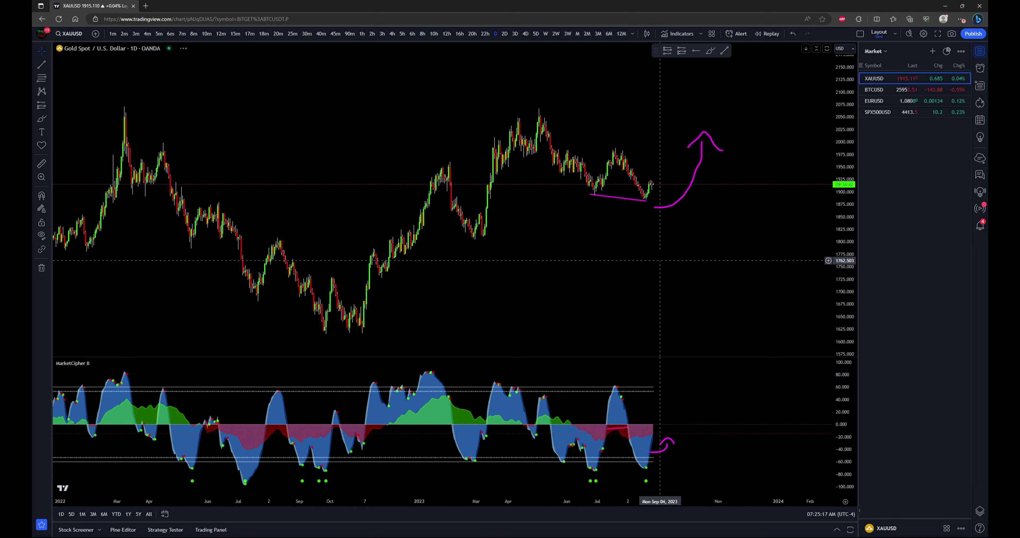
{"action": "scroll", "coordinate": [705, 293], "scroll_direction": "up", "scroll_amount": 1}
{"action": "right_click", "coordinate": [638, 274]}
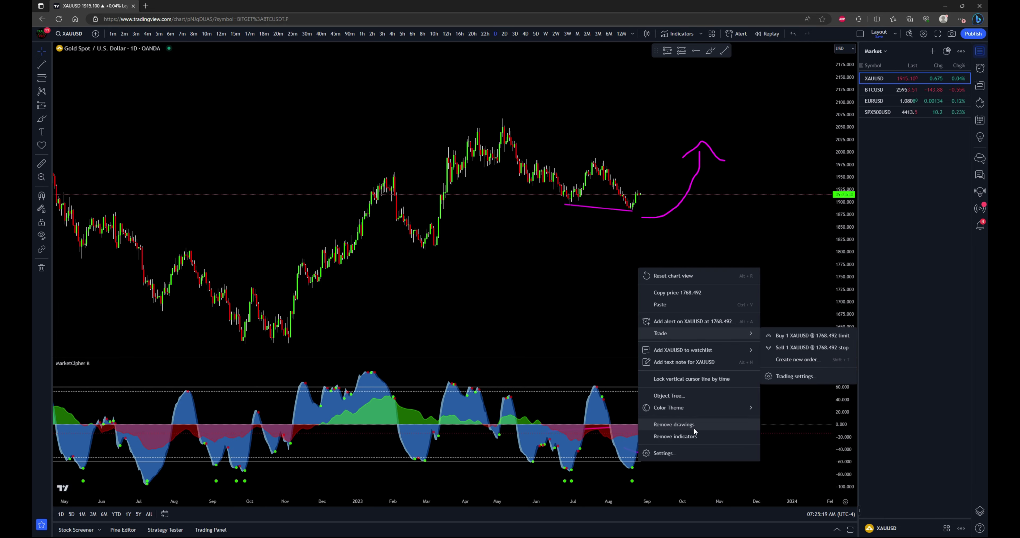
{"action": "left_click", "coordinate": [673, 426]}
Examine the daily gold price action and its June–August 2023 lows against the MarketCipher B waves
{"action": "scroll", "coordinate": [688, 268], "scroll_direction": "up", "scroll_amount": 4}
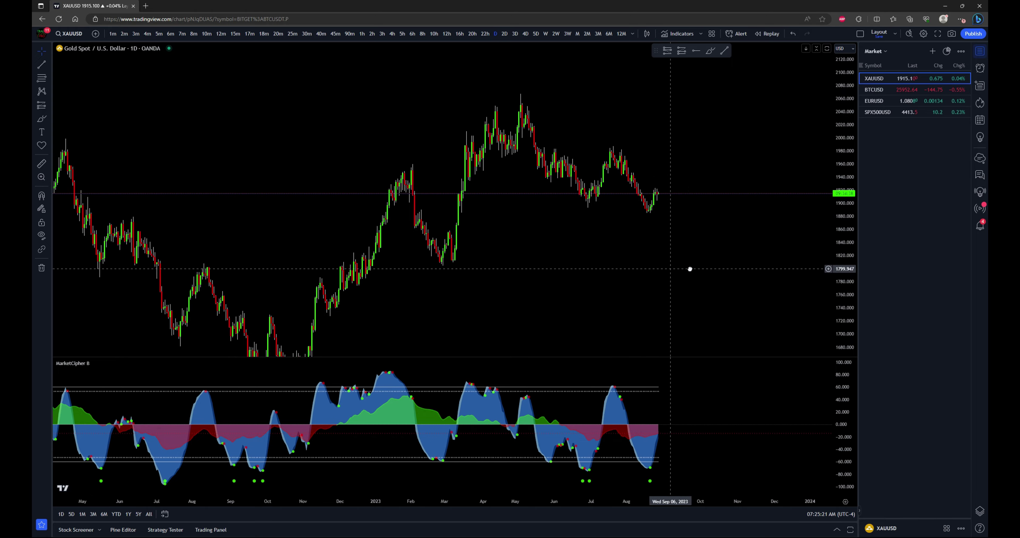
{"action": "left_click_drag", "start_coordinate": [844, 318], "coordinate": [843, 279]}
{"action": "left_click_drag", "start_coordinate": [599, 257], "coordinate": [635, 245]}
{"action": "scroll", "coordinate": [724, 241], "scroll_direction": "down", "scroll_amount": 6}
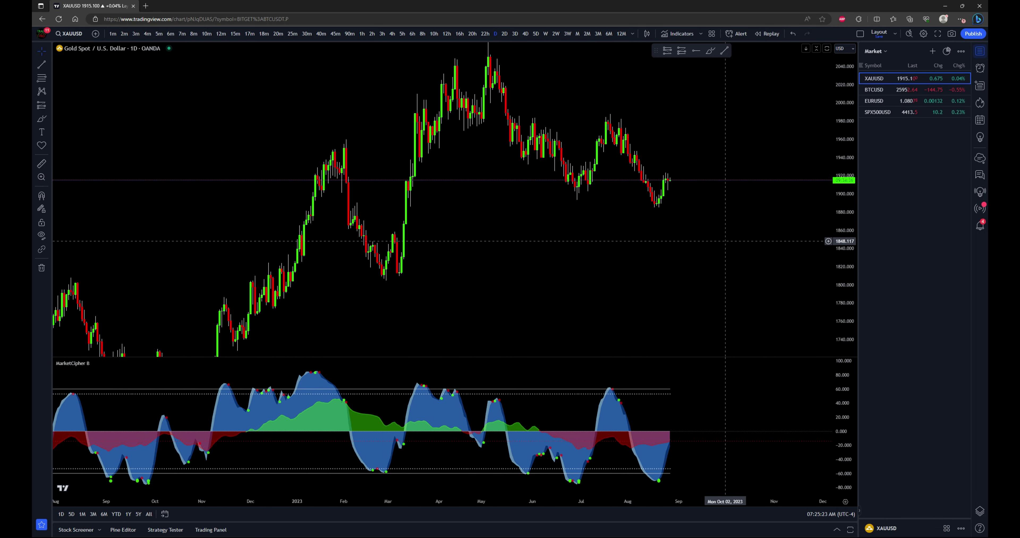
{"action": "left_click_drag", "start_coordinate": [849, 122], "coordinate": [848, 278]}
{"action": "left_click_drag", "start_coordinate": [686, 320], "coordinate": [658, 318]}
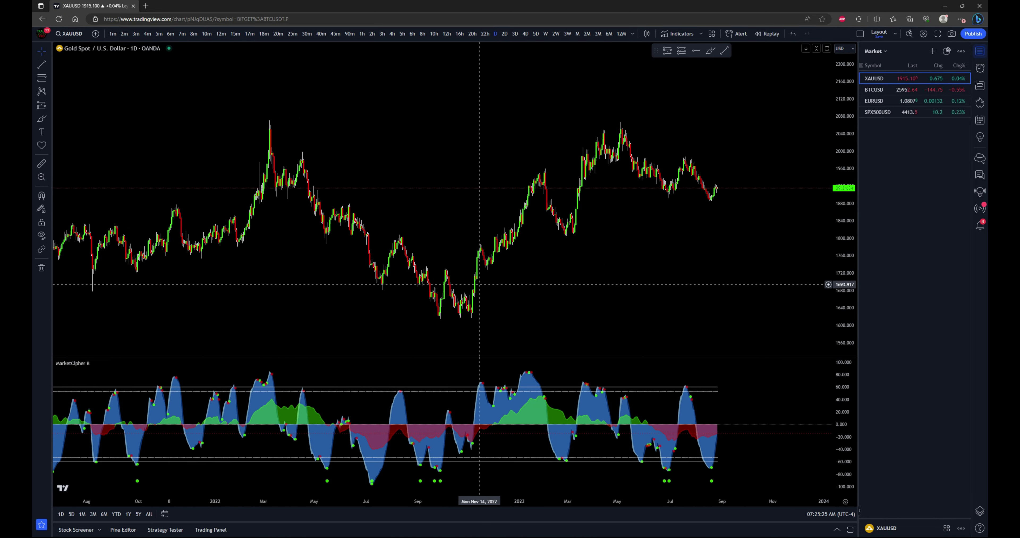
{"action": "scroll", "coordinate": [719, 197], "scroll_direction": "up", "scroll_amount": 5}
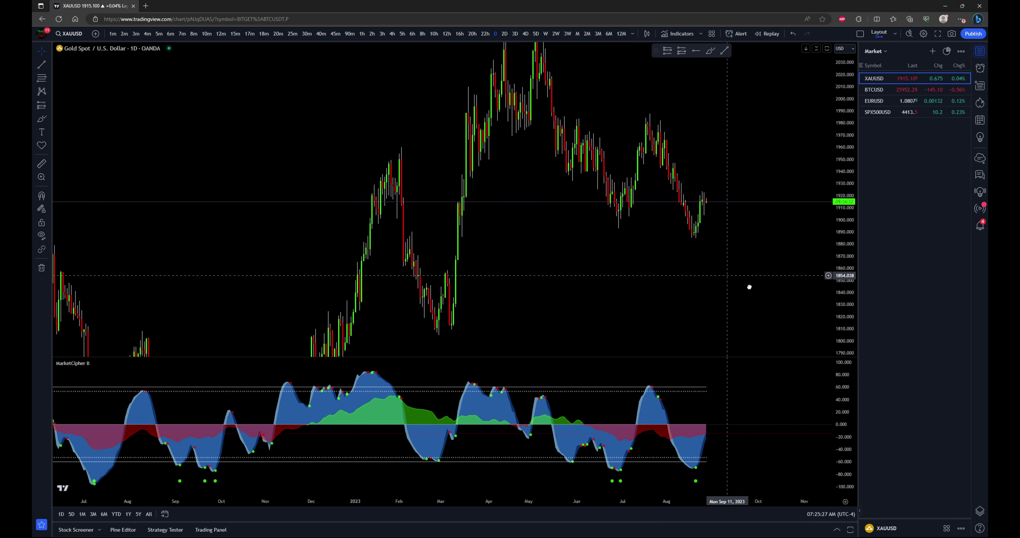
{"action": "left_click_drag", "start_coordinate": [848, 110], "coordinate": [846, 190]}
{"action": "left_click_drag", "start_coordinate": [744, 251], "coordinate": [715, 271]}
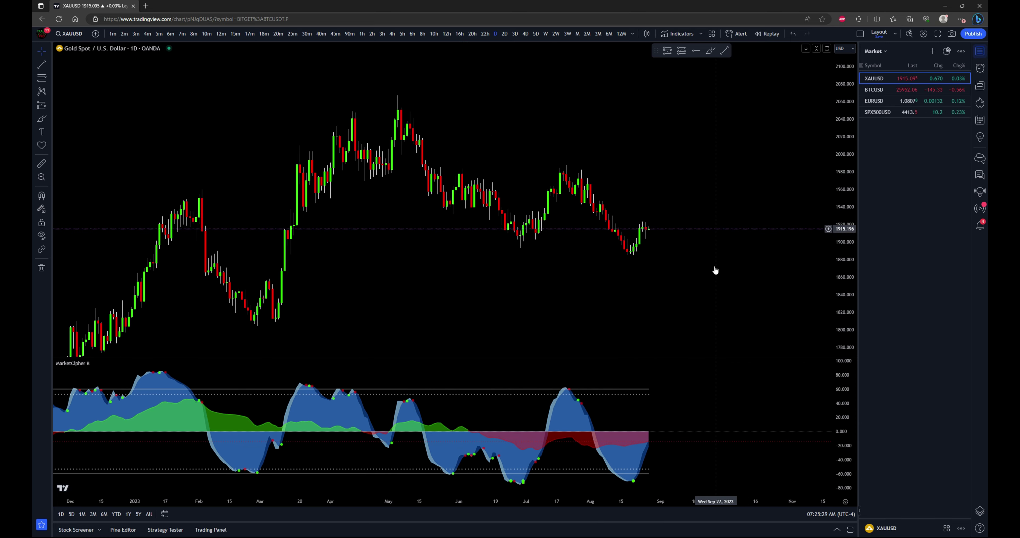
Brush a rising curve with an arrowhead beneath the daily MarketCipher B red money flow lows, from early July 2023 to past the latest bar
{"action": "double_click", "coordinate": [695, 411]}
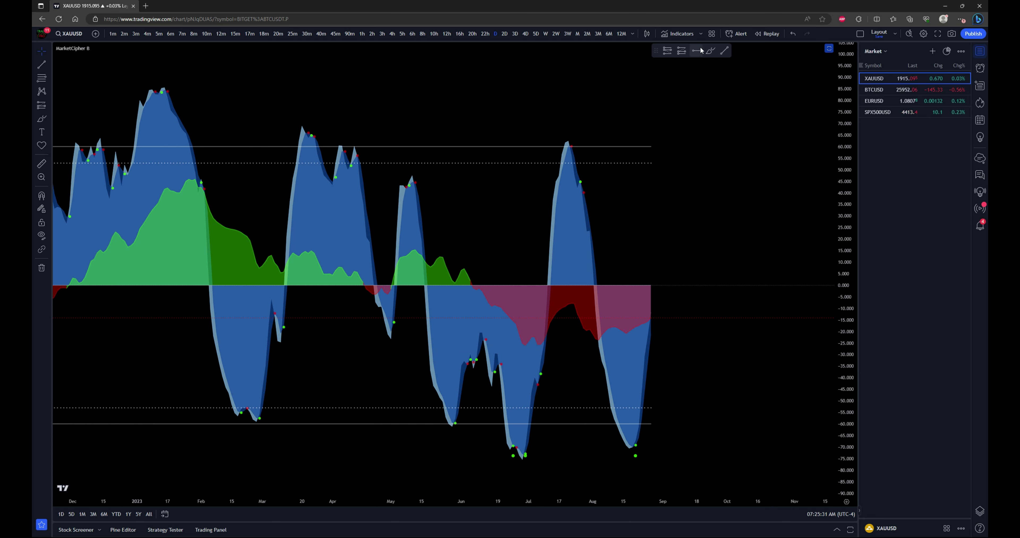
{"action": "left_click", "coordinate": [711, 51]}
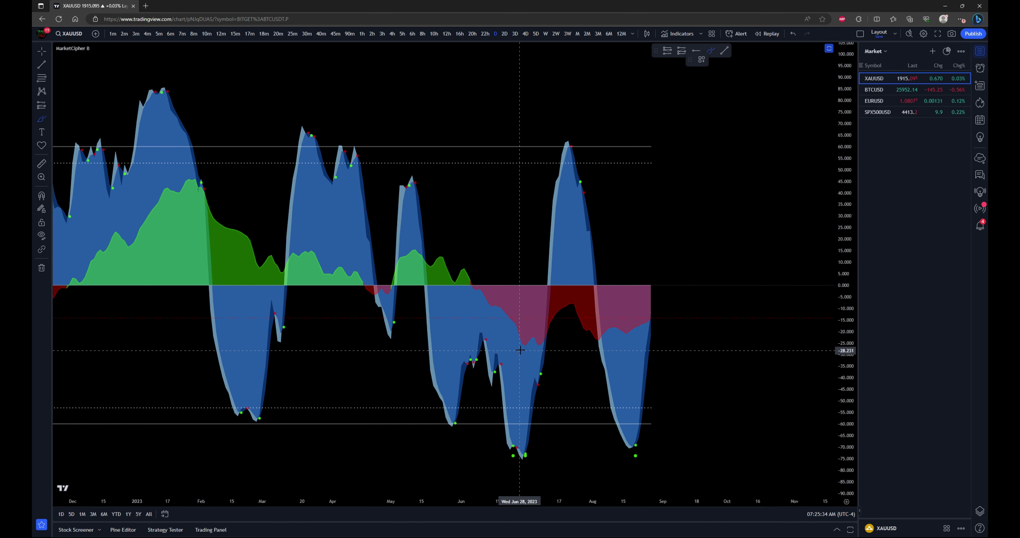
{"action": "mouse_move", "coordinate": [520, 346]}
{"action": "left_mouse_down"}
{"action": "mouse_move", "coordinate": [628, 333]}
{"action": "mouse_move", "coordinate": [666, 311]}
{"action": "mouse_move", "coordinate": [672, 293]}
{"action": "mouse_move", "coordinate": [681, 321]}
{"action": "left_mouse_up"}
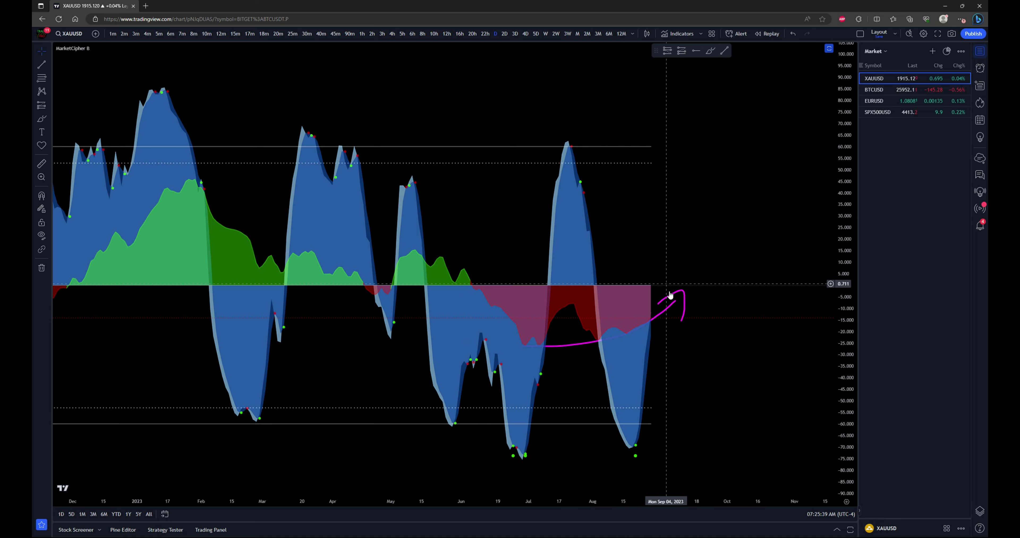
{"action": "double_click", "coordinate": [731, 396]}
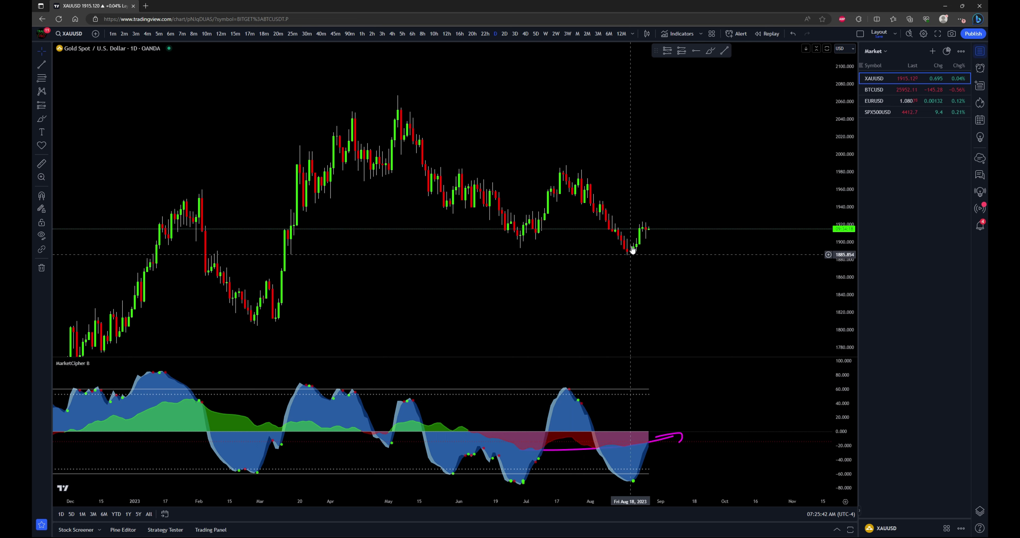
Draw a descending trend line beneath the daily price lows, from late June to the mid-August 2023 low
{"action": "left_click", "coordinate": [724, 51]}
{"action": "left_click_drag", "start_coordinate": [511, 241], "coordinate": [637, 258]}
{"action": "left_click", "coordinate": [725, 50]}
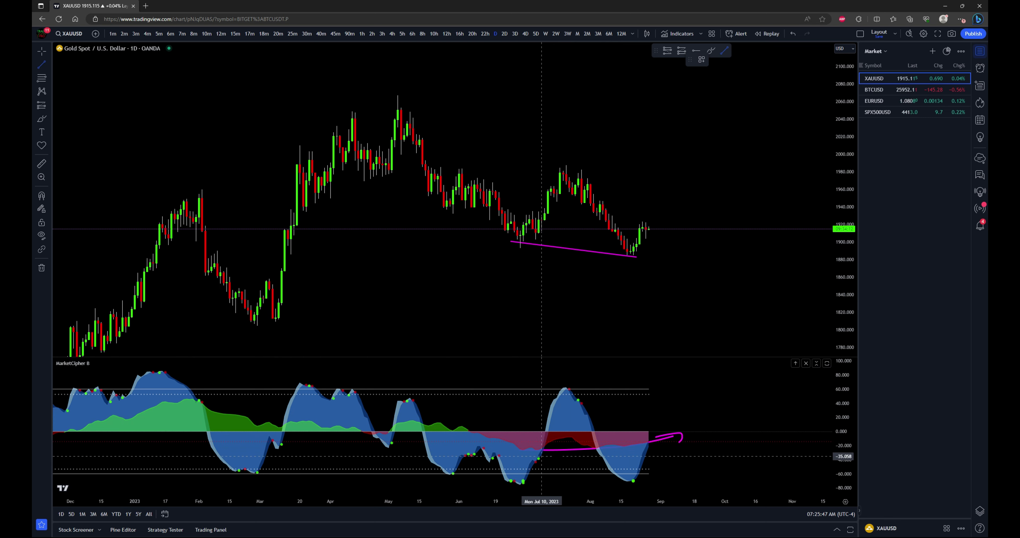
{"action": "left_click", "coordinate": [724, 51]}
Review the price lows against the marked money flow, and remove all drawings from the daily chart
{"action": "left_click_drag", "start_coordinate": [708, 298], "coordinate": [666, 274]}
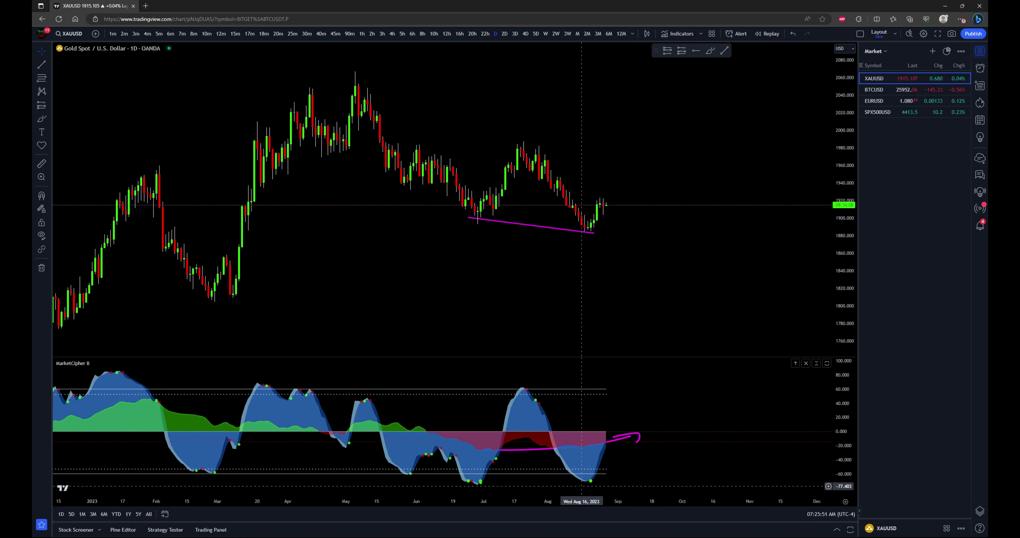
{"action": "left_click_drag", "start_coordinate": [590, 275], "coordinate": [668, 275]}
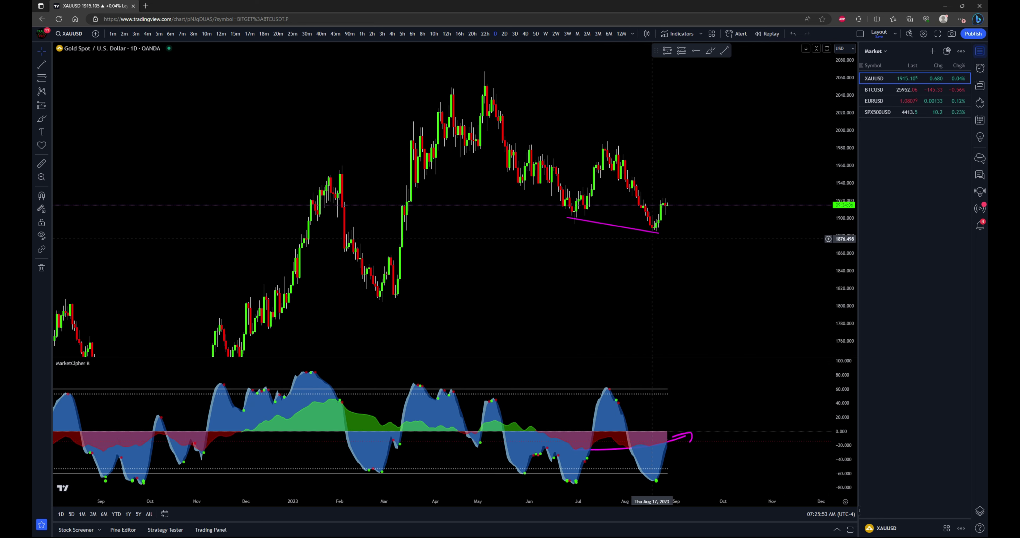
{"action": "left_click_drag", "start_coordinate": [840, 135], "coordinate": [839, 158]}
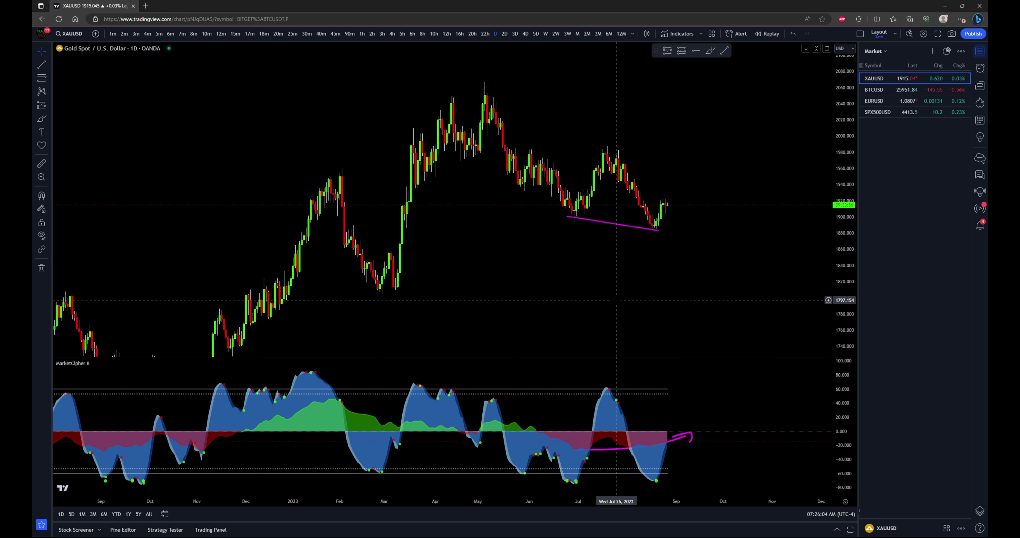
{"action": "left_click_drag", "start_coordinate": [685, 298], "coordinate": [673, 298]}
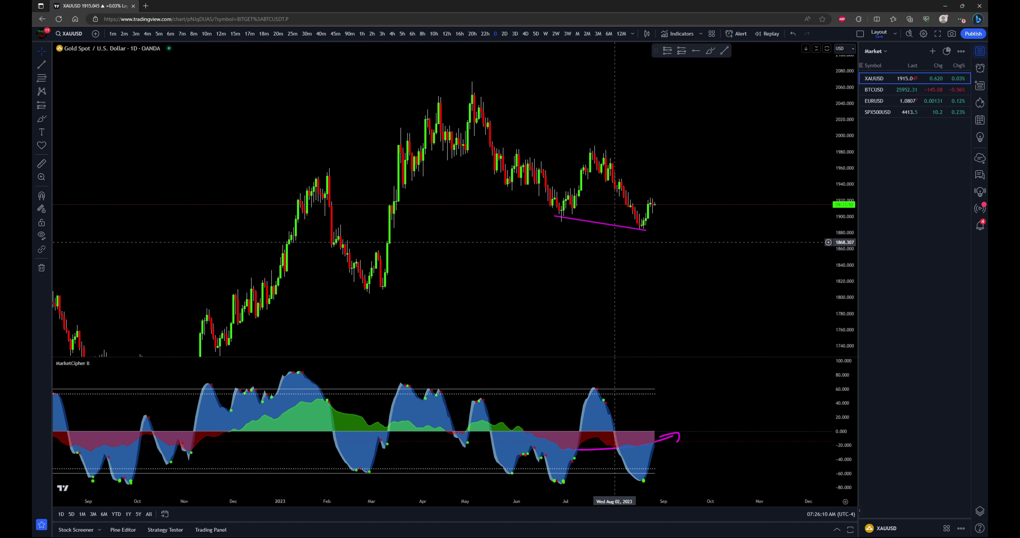
{"action": "right_click", "coordinate": [681, 276]}
{"action": "left_click", "coordinate": [740, 433]}
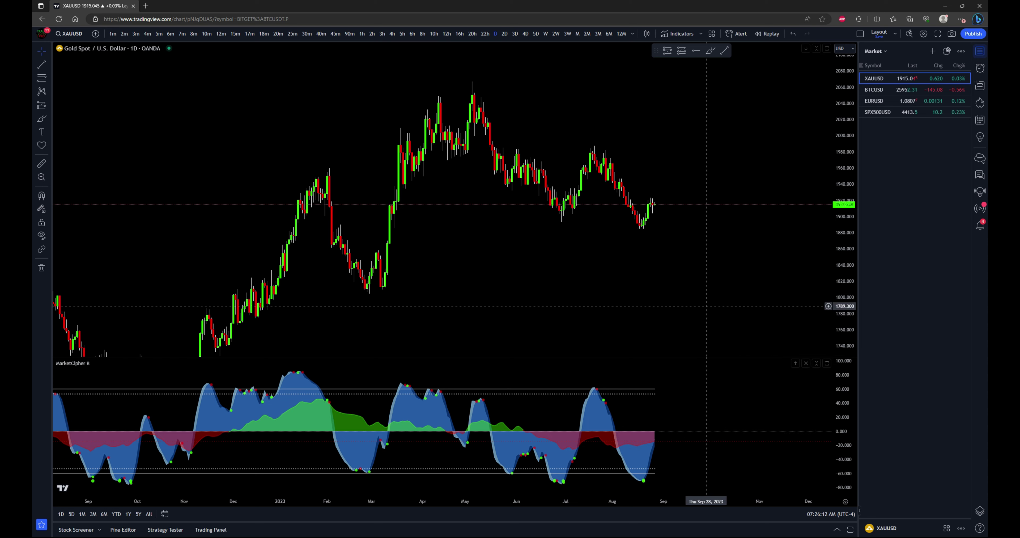
Brush a projected zigzag from the current price through about 1,880, 1,950 and 1,895, ending in an upward arrow at about 2,010
{"action": "left_click_drag", "start_coordinate": [750, 296], "coordinate": [703, 153]}
{"action": "left_click", "coordinate": [711, 51]}
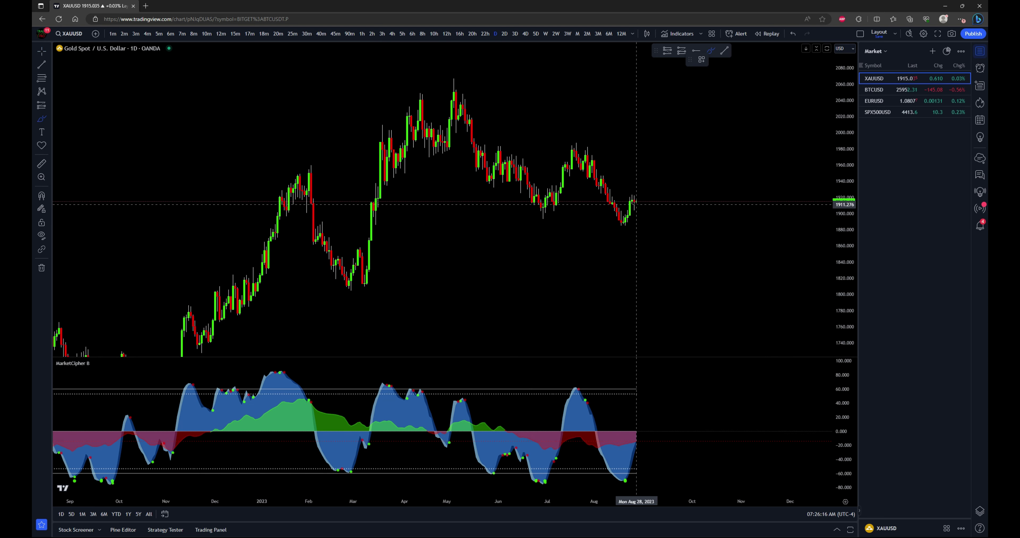
{"action": "mouse_move", "coordinate": [635, 201]}
{"action": "left_mouse_down"}
{"action": "mouse_move", "coordinate": [662, 227]}
{"action": "mouse_move", "coordinate": [687, 183]}
{"action": "mouse_move", "coordinate": [711, 180]}
{"action": "mouse_move", "coordinate": [756, 217]}
{"action": "mouse_move", "coordinate": [803, 141]}
{"action": "mouse_move", "coordinate": [819, 155]}
{"action": "left_mouse_up"}
{"action": "key", "text": "Escape"}
{"action": "scroll", "coordinate": [766, 269], "scroll_direction": "down", "scroll_amount": 3}
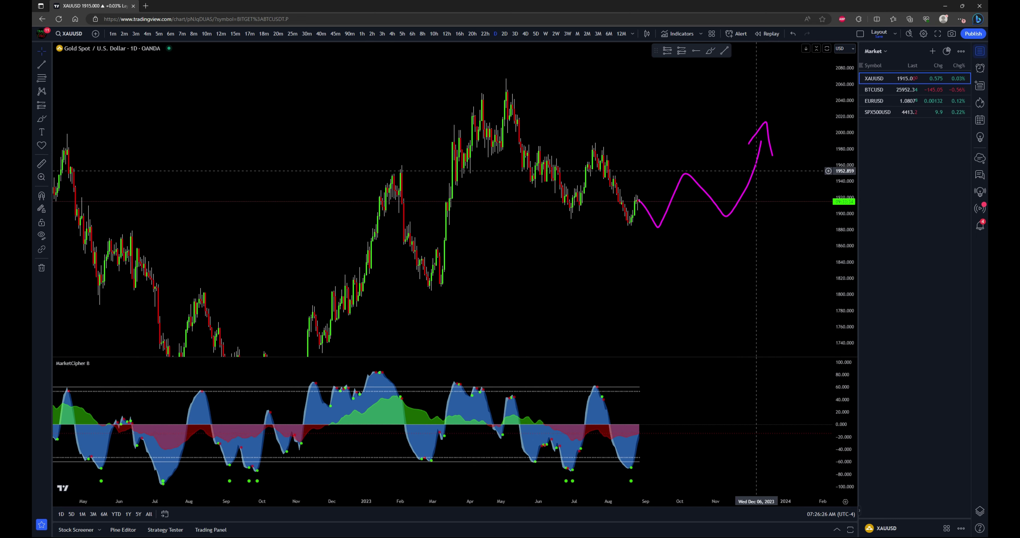
{"action": "mouse_move", "coordinate": [673, 308]}
{"action": "left_mouse_down"}
{"action": "mouse_move", "coordinate": [726, 297]}
{"action": "mouse_move", "coordinate": [686, 310]}
{"action": "mouse_move", "coordinate": [701, 312]}
{"action": "left_mouse_up"}
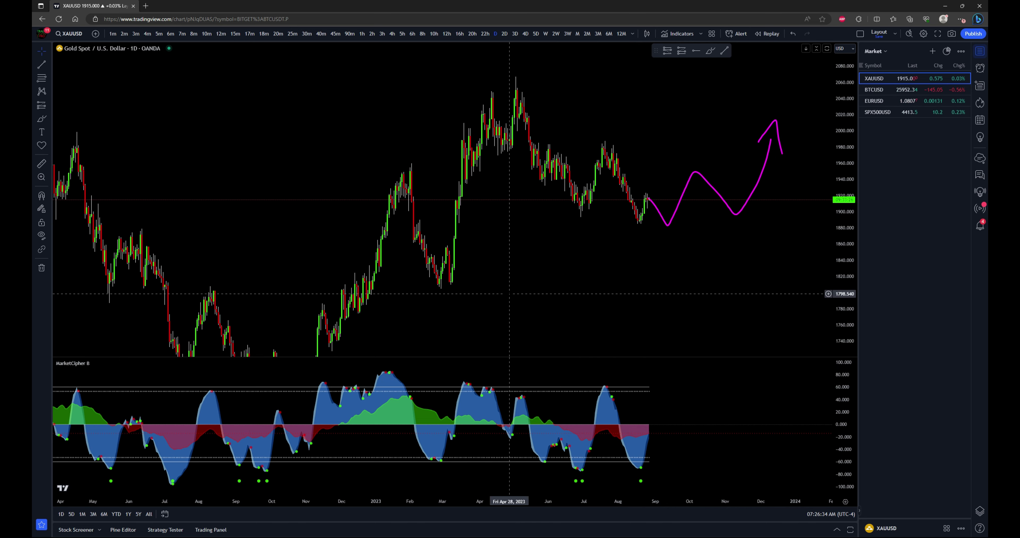
{"action": "scroll", "coordinate": [509, 293], "scroll_direction": "down", "scroll_amount": 3}
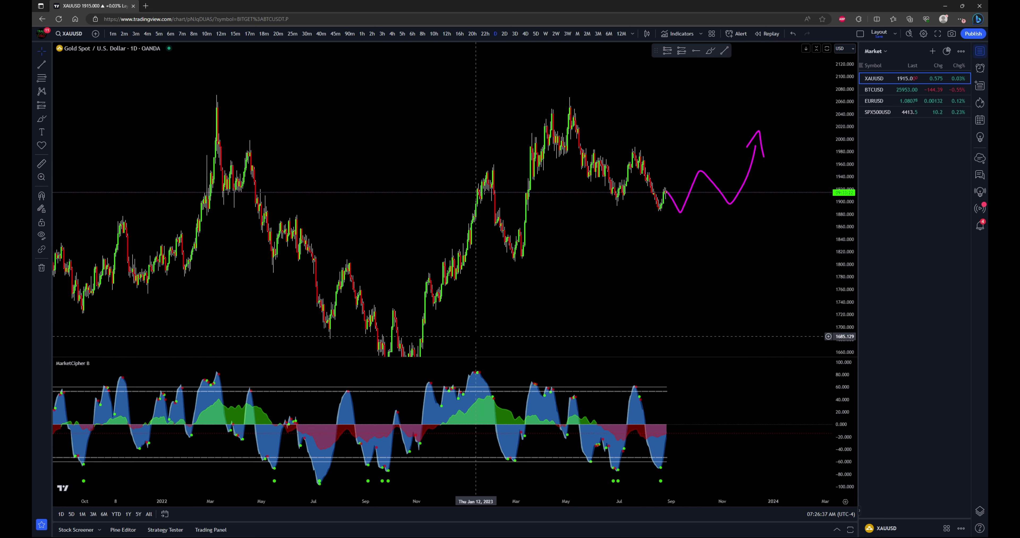
Switch the gold chart to the 1-hour timeframe and remove the projected price path drawing
{"action": "scroll", "coordinate": [590, 217], "scroll_direction": "right", "scroll_amount": 3}
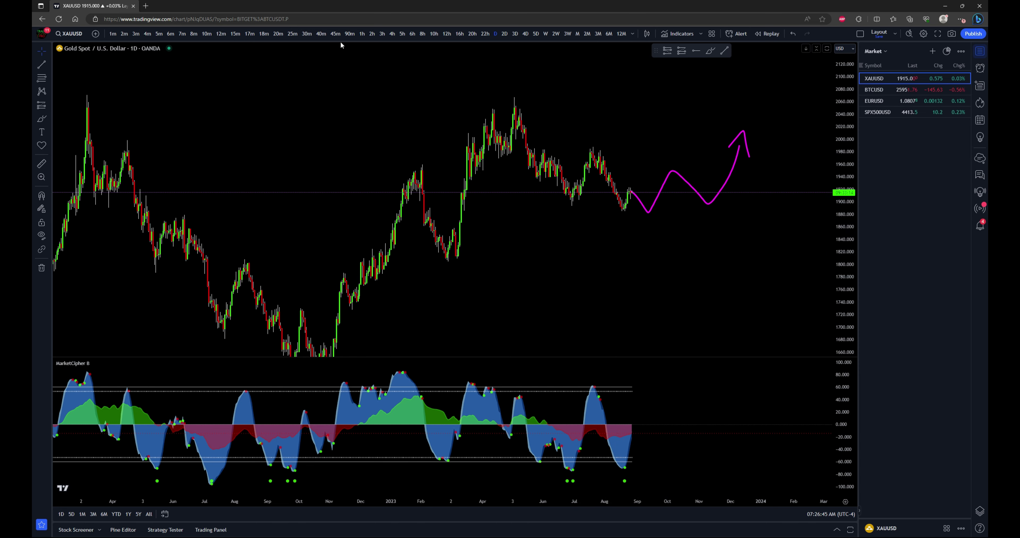
{"action": "left_click", "coordinate": [362, 33]}
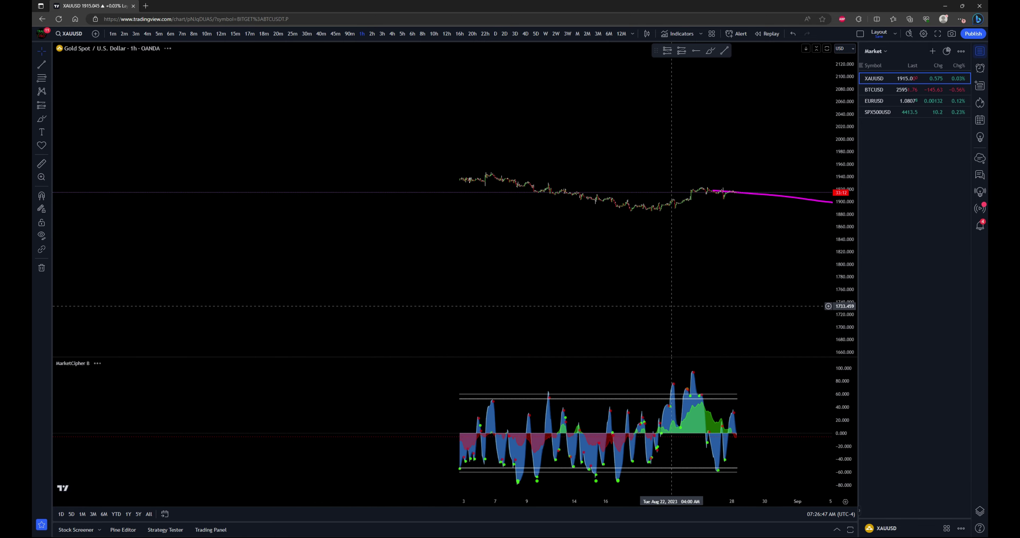
{"action": "left_click_drag", "start_coordinate": [844, 330], "coordinate": [843, 66]}
{"action": "left_click_drag", "start_coordinate": [756, 259], "coordinate": [736, 334]}
{"action": "scroll", "coordinate": [723, 326], "scroll_direction": "up", "scroll_amount": 9}
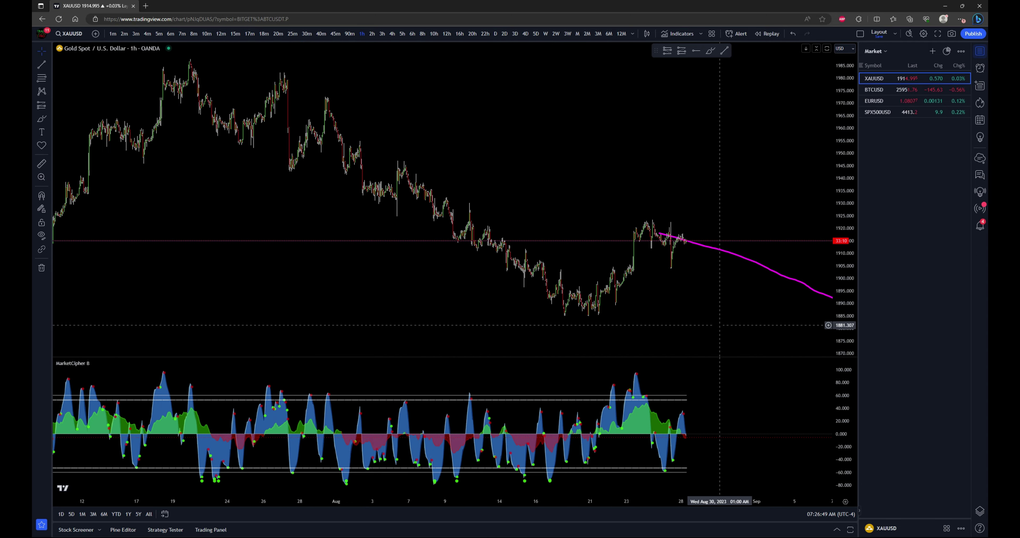
{"action": "right_click", "coordinate": [619, 327]}
{"action": "left_click", "coordinate": [634, 483]}
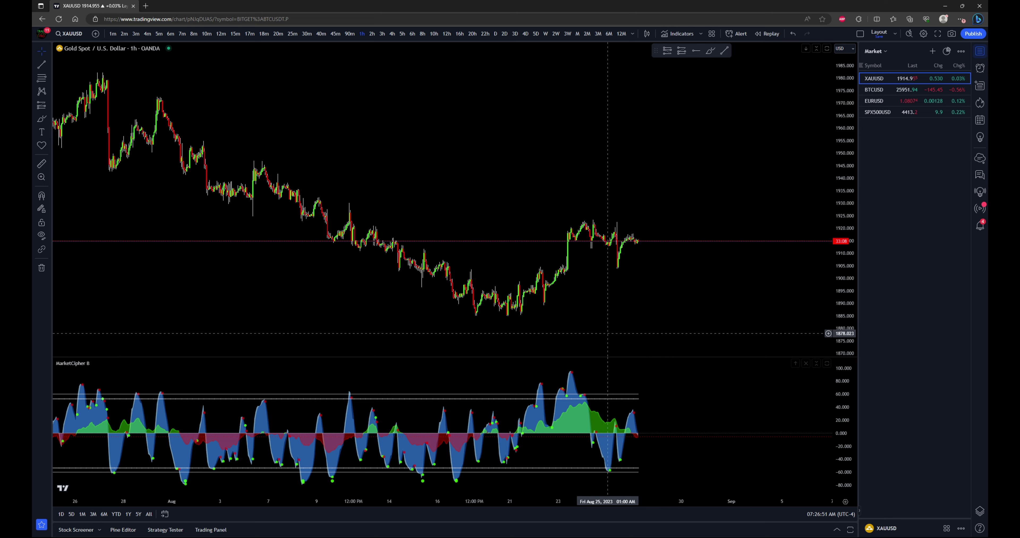
Brush two falling arrows on the hourly MarketCipher B, over the declining green money flow and the wave peaks since 23 August
{"action": "scroll", "coordinate": [767, 285], "scroll_direction": "up", "scroll_amount": 2}
{"action": "left_click_drag", "start_coordinate": [844, 317], "coordinate": [844, 282]}
{"action": "left_click_drag", "start_coordinate": [788, 297], "coordinate": [736, 291]}
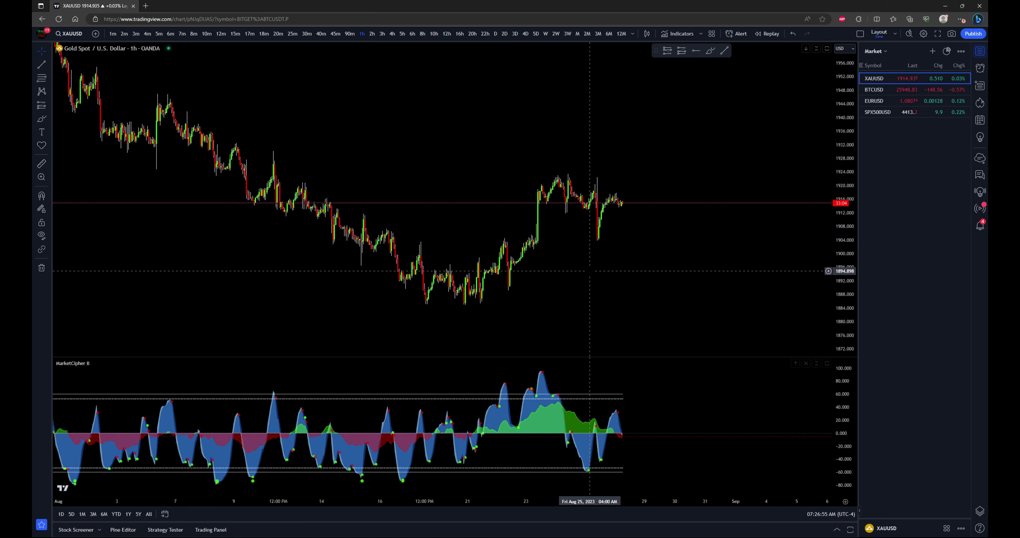
{"action": "mouse_move", "coordinate": [643, 311]}
{"action": "left_mouse_down"}
{"action": "mouse_move", "coordinate": [666, 305]}
{"action": "mouse_move", "coordinate": [668, 285]}
{"action": "left_mouse_up"}
{"action": "left_click", "coordinate": [711, 49]}
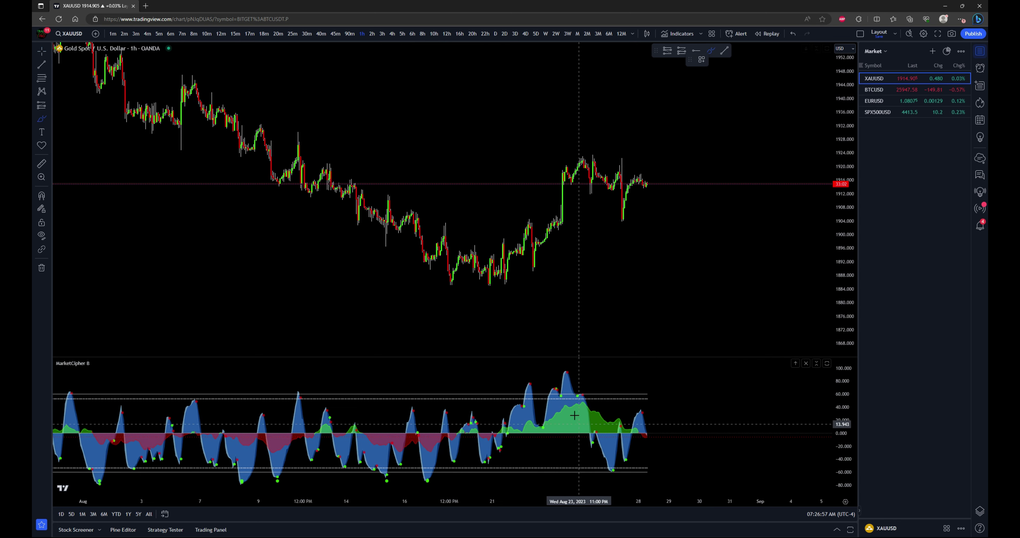
{"action": "left_click_drag", "start_coordinate": [578, 396], "coordinate": [632, 420]}
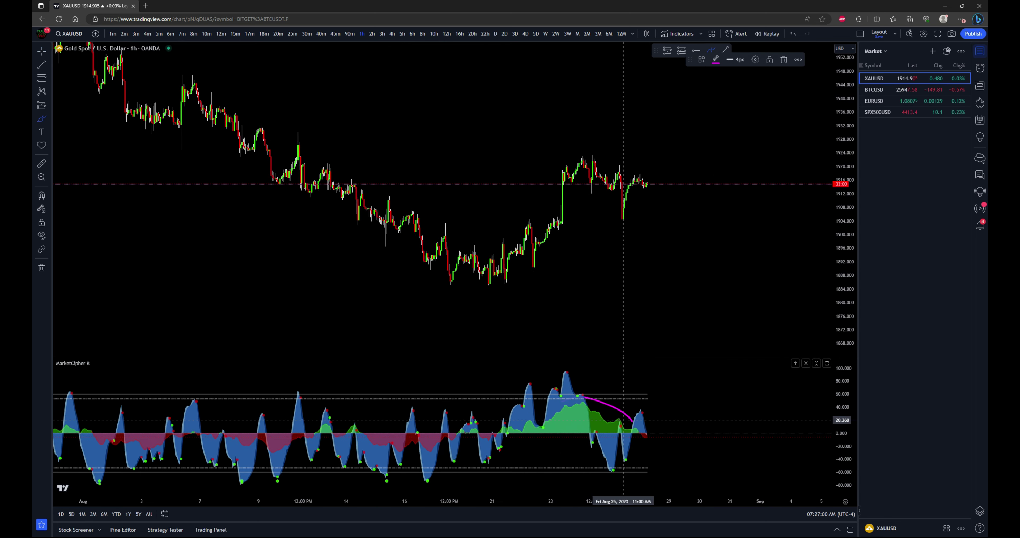
{"action": "mouse_move", "coordinate": [557, 377]}
{"action": "left_mouse_down"}
{"action": "mouse_move", "coordinate": [606, 386]}
{"action": "mouse_move", "coordinate": [641, 409]}
{"action": "left_mouse_up"}
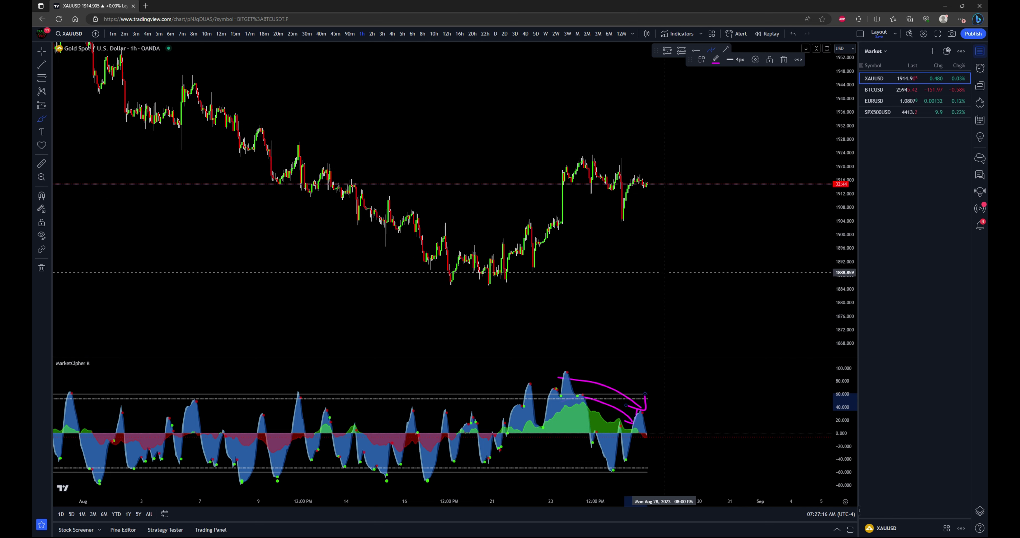
Remove the brushed arrows from the hourly gold chart and examine the late-August price action
{"action": "right_click", "coordinate": [666, 273]}
{"action": "left_click", "coordinate": [719, 429]}
{"action": "left_click_drag", "start_coordinate": [678, 278], "coordinate": [755, 278]}
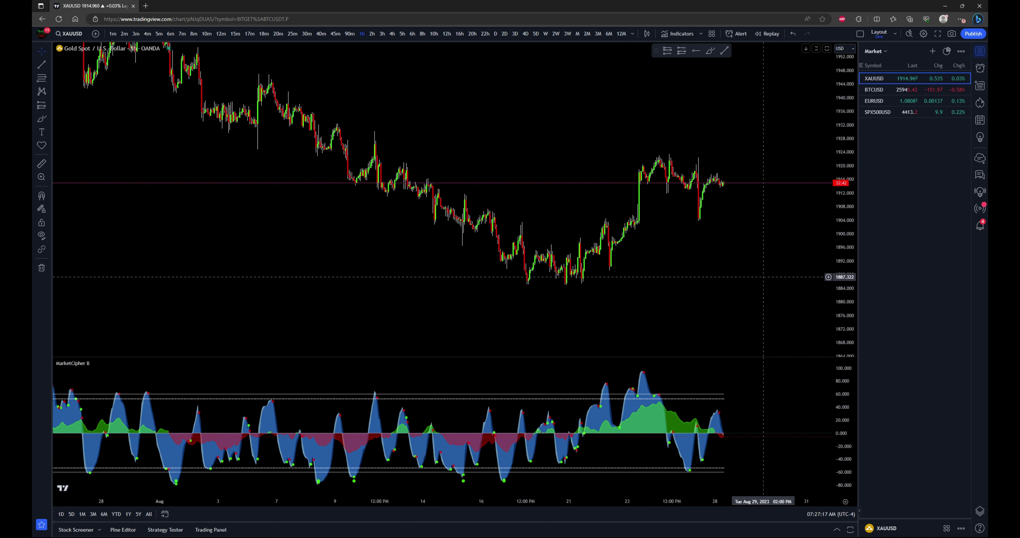
{"action": "scroll", "coordinate": [763, 277], "scroll_direction": "up", "scroll_amount": 4}
{"action": "left_click_drag", "start_coordinate": [855, 335], "coordinate": [854, 303]}
{"action": "left_click_drag", "start_coordinate": [781, 293], "coordinate": [708, 321]}
{"action": "left_click_drag", "start_coordinate": [619, 311], "coordinate": [679, 273]}
{"action": "scroll", "coordinate": [571, 348], "scroll_direction": "up", "scroll_amount": 2}
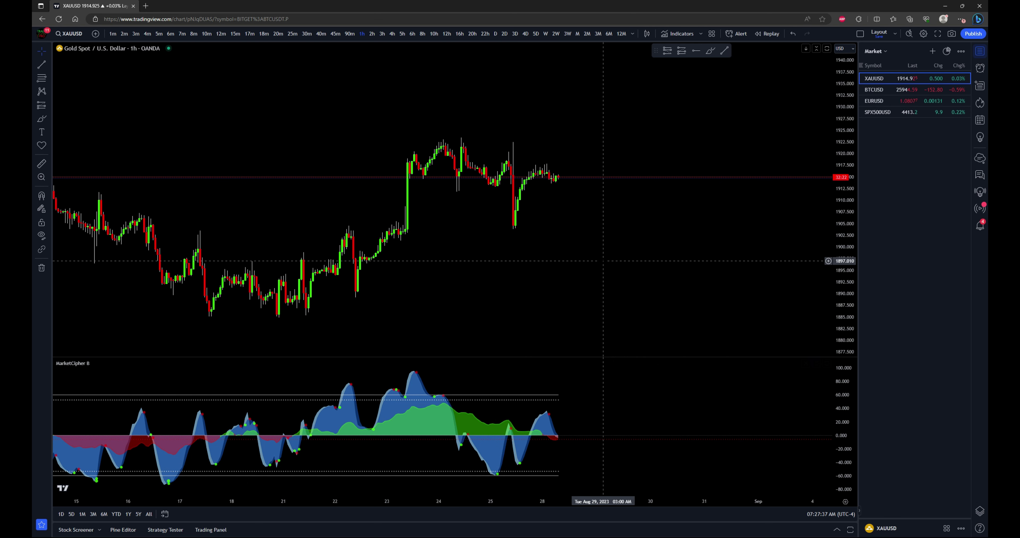
Draw a falling trend line beneath the 24–25 August price lows, about 1,913 to 1,904, and a rising one beneath the matching MarketCipher B wave lows
{"action": "left_click", "coordinate": [711, 50]}
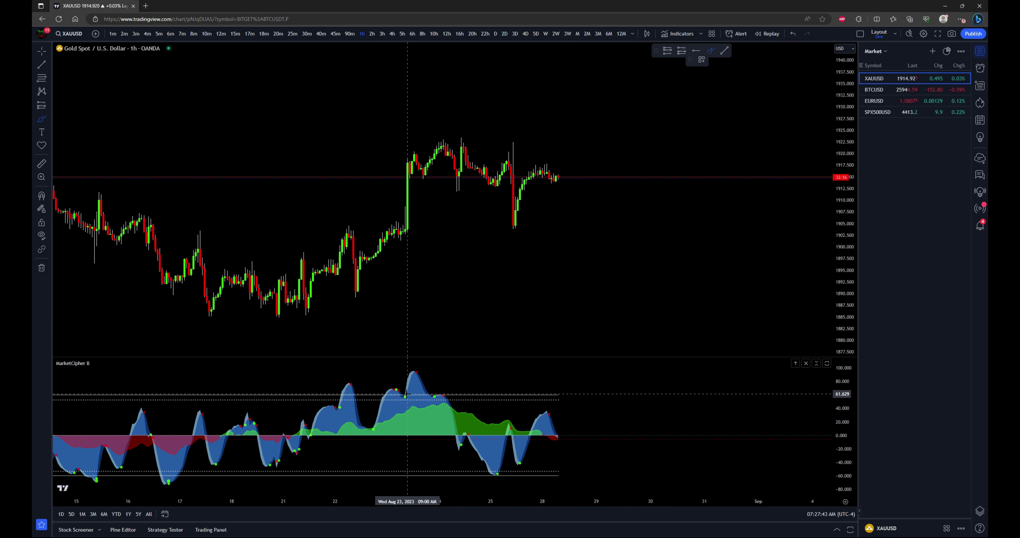
{"action": "key", "text": "Escape"}
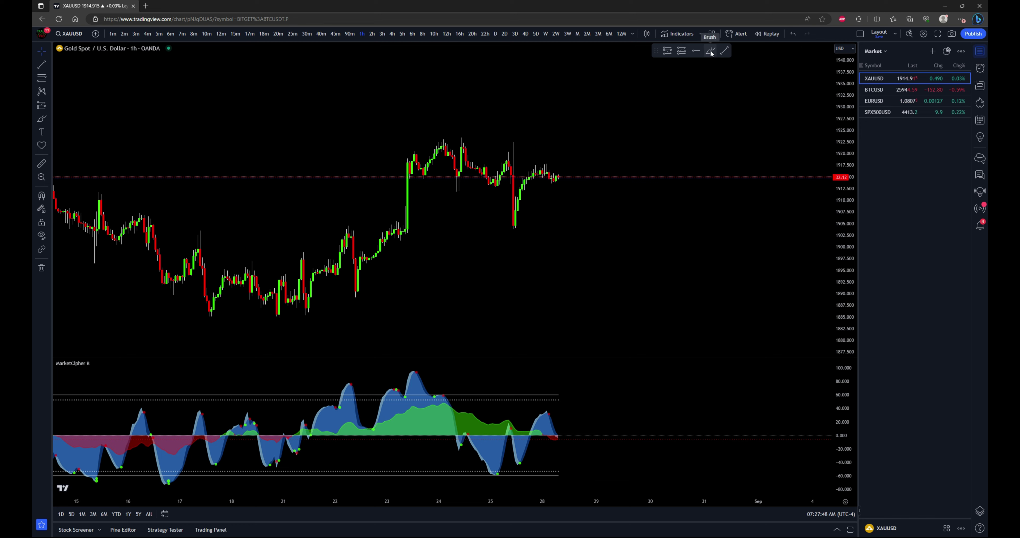
{"action": "left_click", "coordinate": [722, 54]}
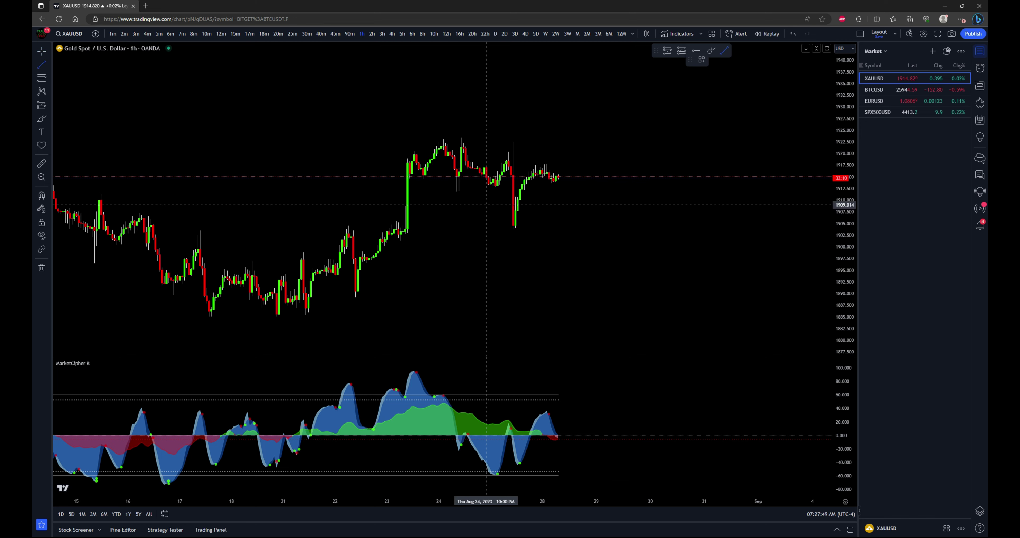
{"action": "left_click", "coordinate": [484, 185]}
{"action": "left_click", "coordinate": [513, 230]}
{"action": "left_click", "coordinate": [725, 50]}
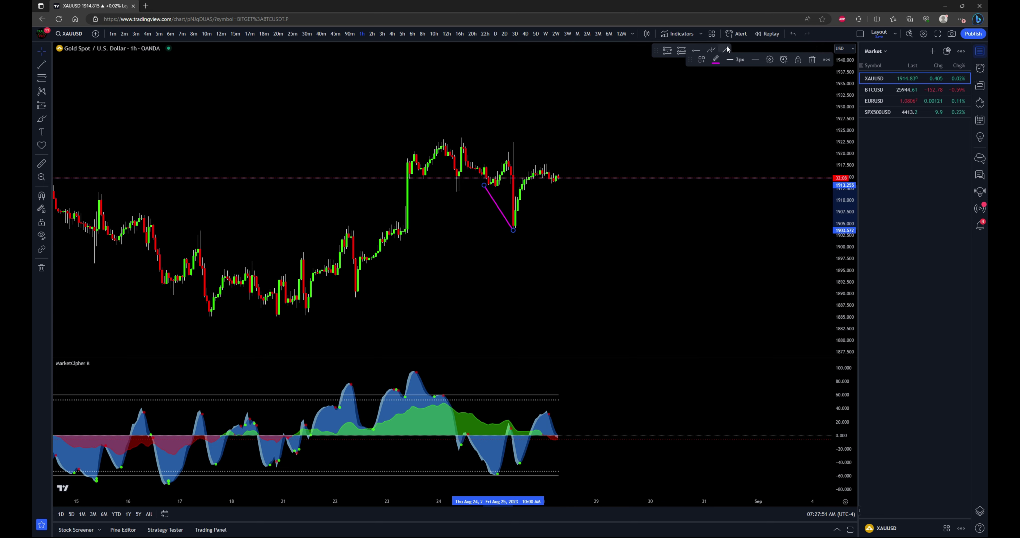
{"action": "left_click", "coordinate": [520, 463]}
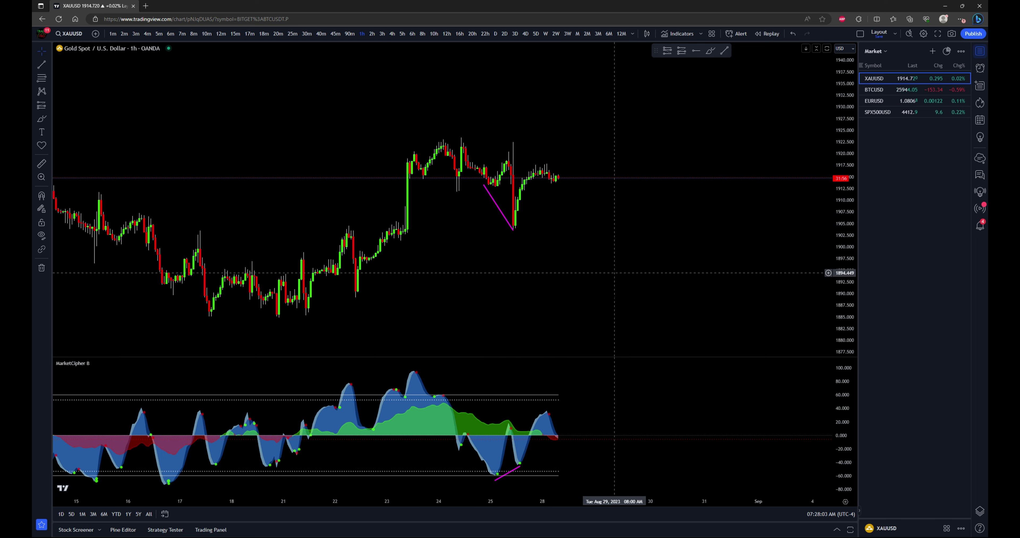
Review the marked hourly divergence and remove both trend lines from the chart
{"action": "left_click_drag", "start_coordinate": [544, 264], "coordinate": [557, 269]}
{"action": "scroll", "coordinate": [563, 286], "scroll_direction": "up", "scroll_amount": 1}
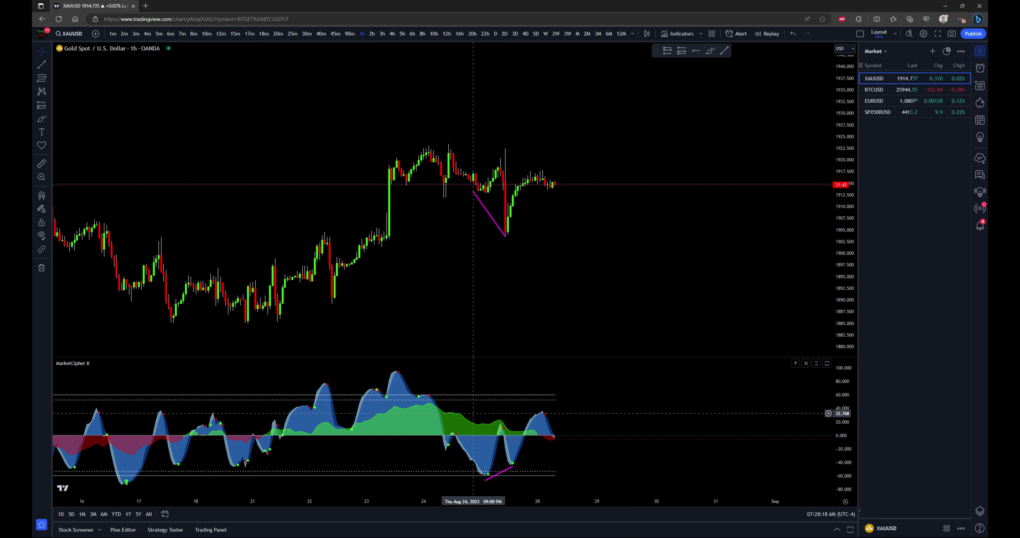
{"action": "scroll", "coordinate": [563, 391], "scroll_direction": "up", "scroll_amount": 4}
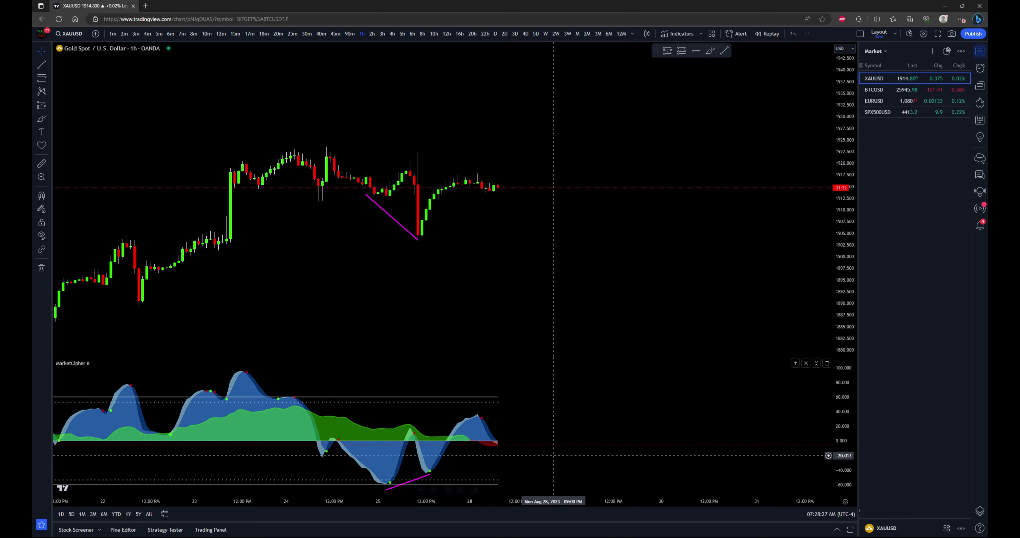
{"action": "scroll", "coordinate": [603, 268], "scroll_direction": "down", "scroll_amount": 3}
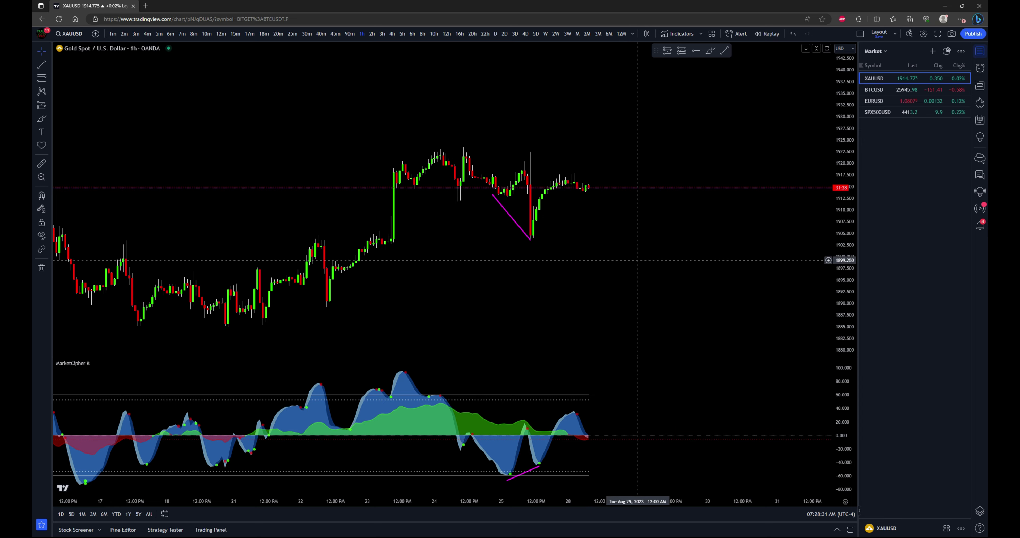
{"action": "left_click_drag", "start_coordinate": [675, 277], "coordinate": [619, 371]}
{"action": "scroll", "coordinate": [634, 289], "scroll_direction": "down", "scroll_amount": 3}
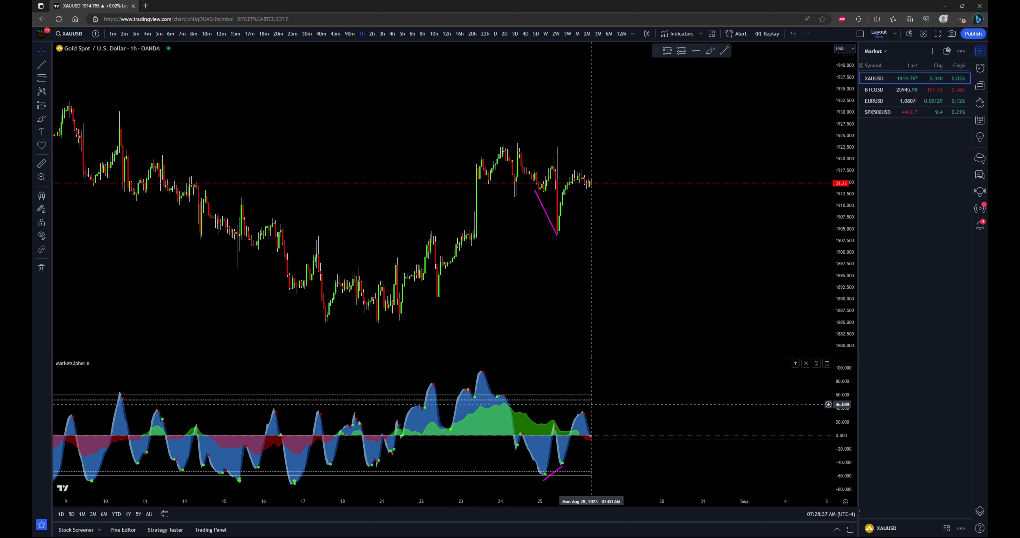
{"action": "right_click", "coordinate": [608, 264]}
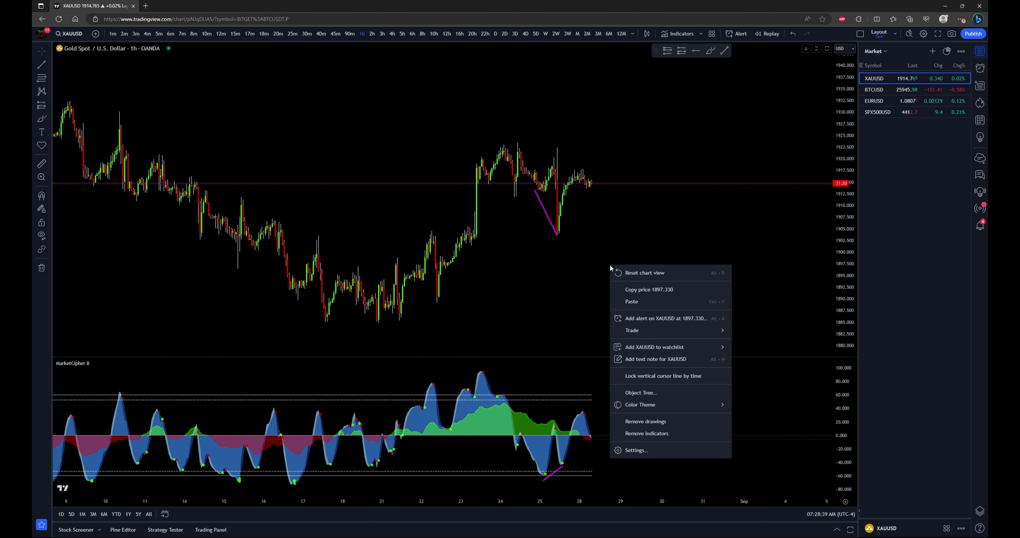
{"action": "left_click", "coordinate": [653, 423]}
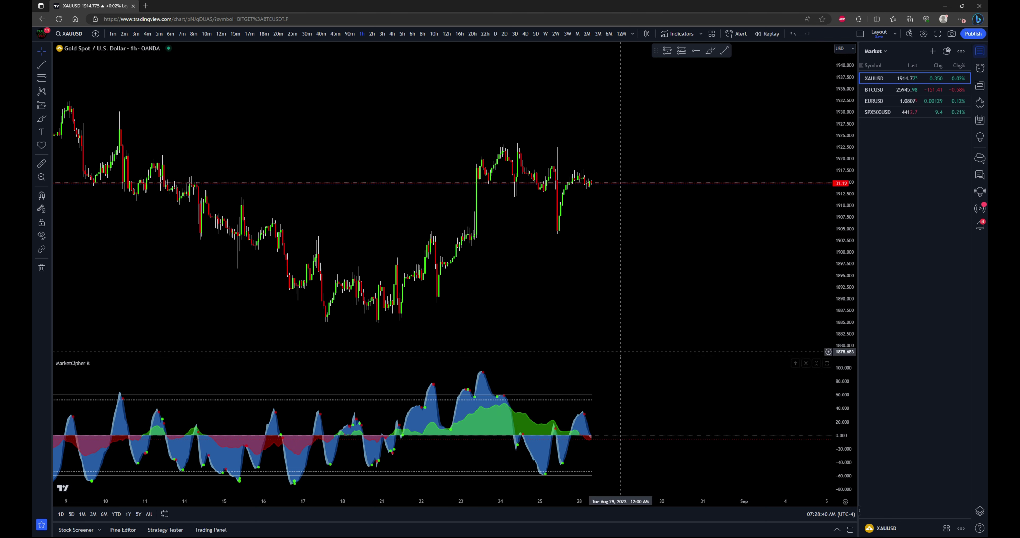
Switch gold to the 15-minute timeframe and brush a rising arrow above the recent price highs, from about 1,914.5 to 1,918.5
{"action": "left_click", "coordinate": [235, 34]}
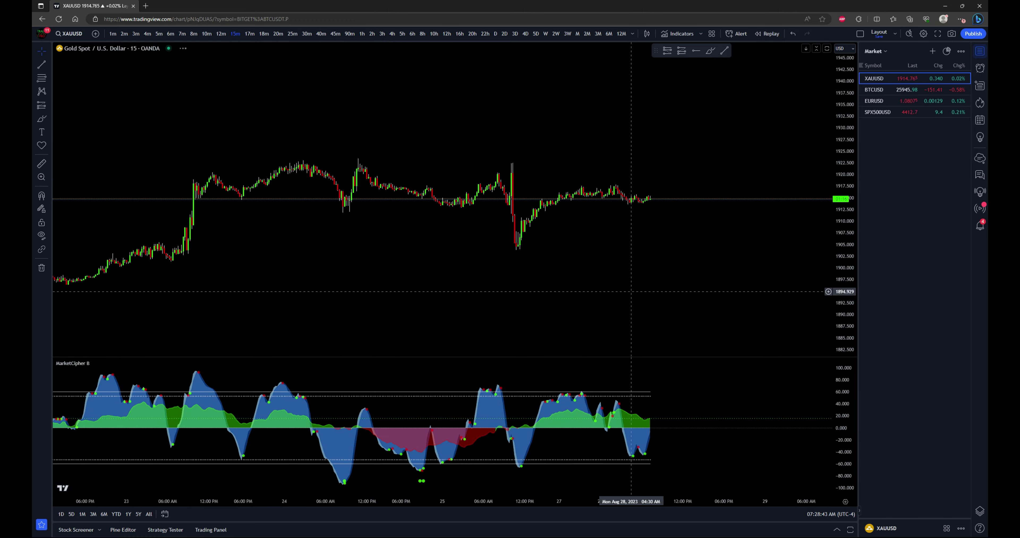
{"action": "scroll", "coordinate": [632, 291], "scroll_direction": "up", "scroll_amount": 3}
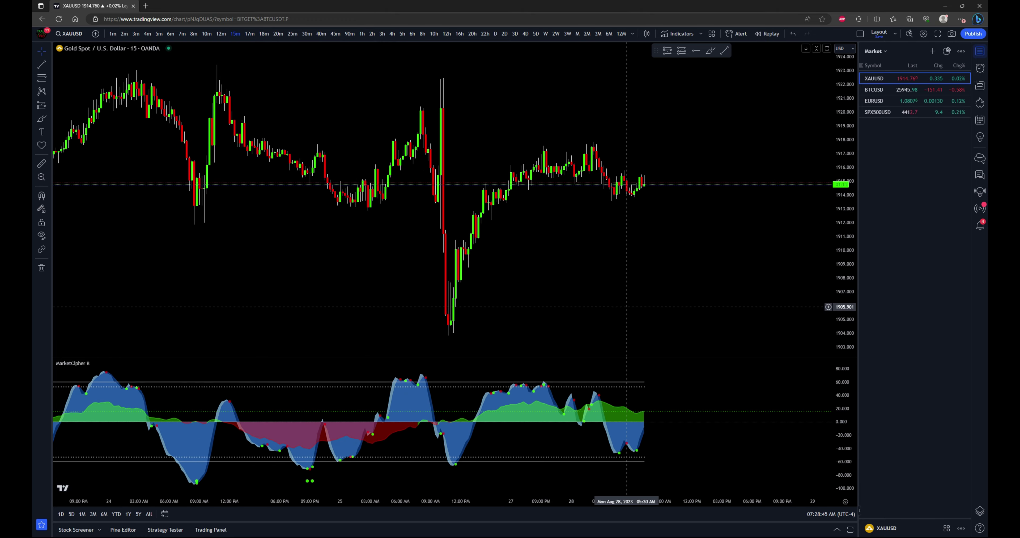
{"action": "scroll", "coordinate": [626, 306], "scroll_direction": "up", "scroll_amount": 2}
{"action": "left_click", "coordinate": [711, 51]}
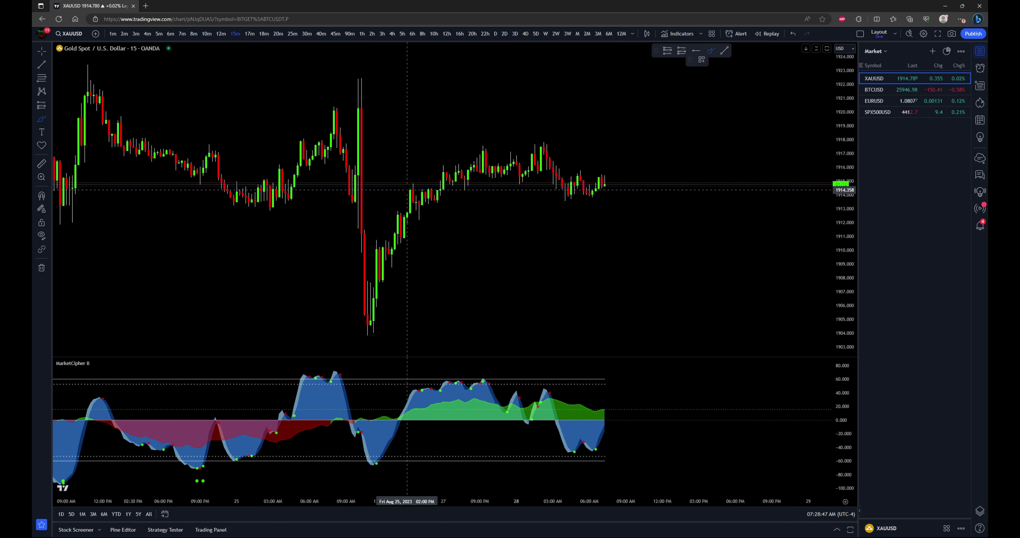
{"action": "mouse_move", "coordinate": [407, 189]}
{"action": "left_mouse_down"}
{"action": "mouse_move", "coordinate": [541, 134]}
{"action": "mouse_move", "coordinate": [532, 144]}
{"action": "left_mouse_up"}
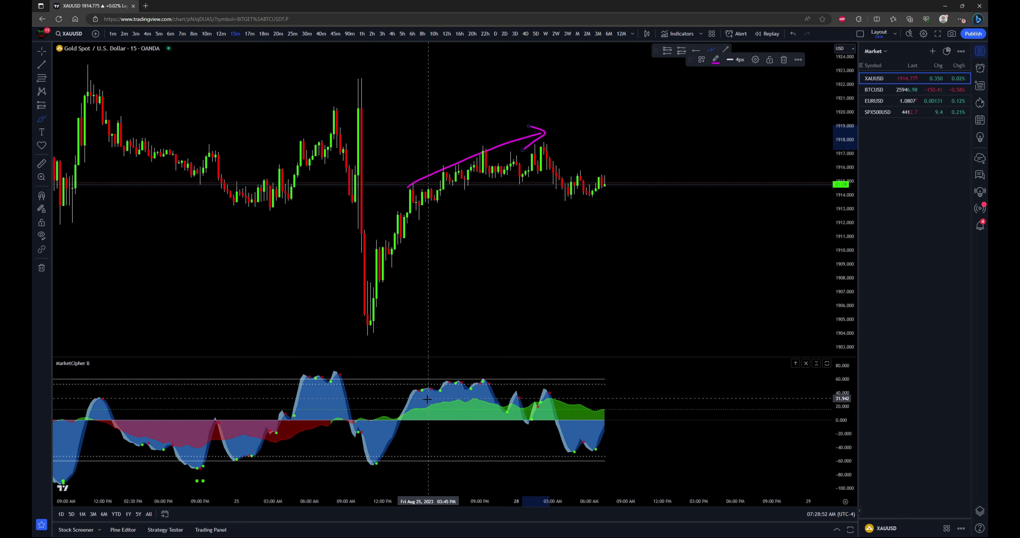
Brush falling arrows over the 15-minute MarketCipher B money flow and wave peaks, and a loop around the latest wave lows
{"action": "mouse_move", "coordinate": [434, 400]}
{"action": "left_mouse_down"}
{"action": "mouse_move", "coordinate": [523, 393]}
{"action": "mouse_move", "coordinate": [575, 404]}
{"action": "mouse_move", "coordinate": [559, 410]}
{"action": "left_mouse_up"}
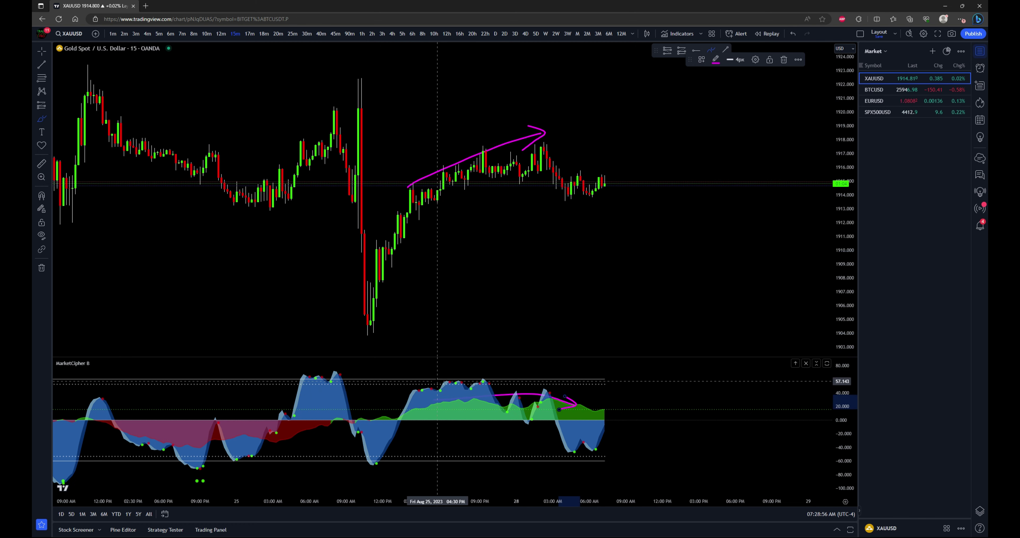
{"action": "mouse_move", "coordinate": [437, 382]}
{"action": "left_mouse_down"}
{"action": "mouse_move", "coordinate": [559, 392]}
{"action": "mouse_move", "coordinate": [550, 399]}
{"action": "left_mouse_up"}
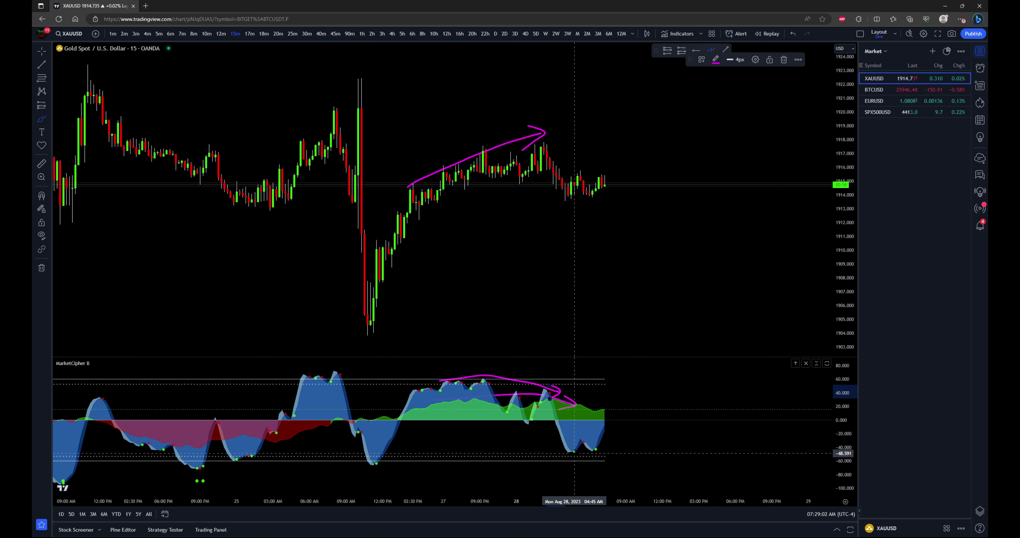
{"action": "left_click_drag", "start_coordinate": [565, 450], "coordinate": [602, 451]}
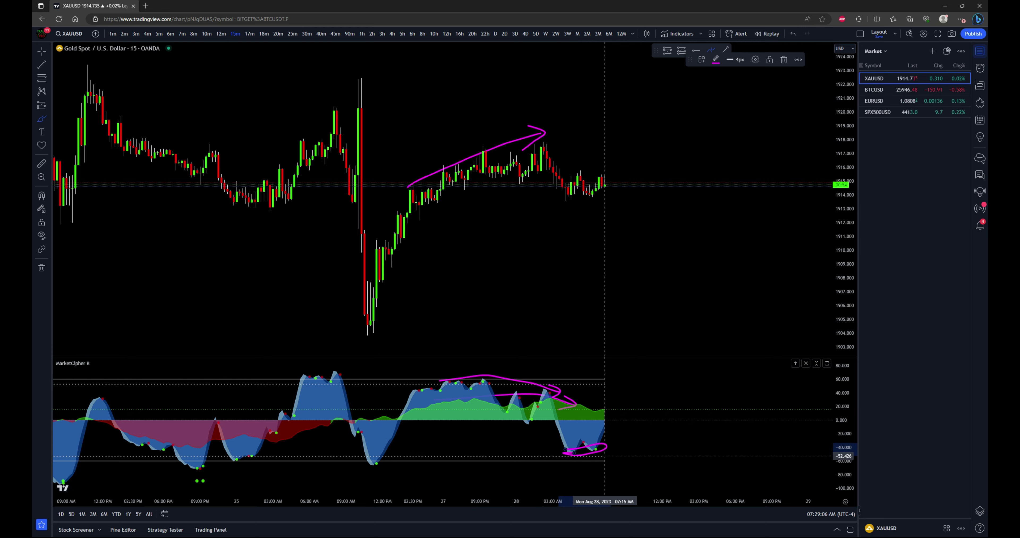
Brush a downward arrow from the latest 15-minute price to about 1,912, and review it against the marked divergences
{"action": "mouse_move", "coordinate": [611, 178]}
{"action": "left_mouse_down"}
{"action": "mouse_move", "coordinate": [640, 206]}
{"action": "mouse_move", "coordinate": [653, 193]}
{"action": "left_mouse_up"}
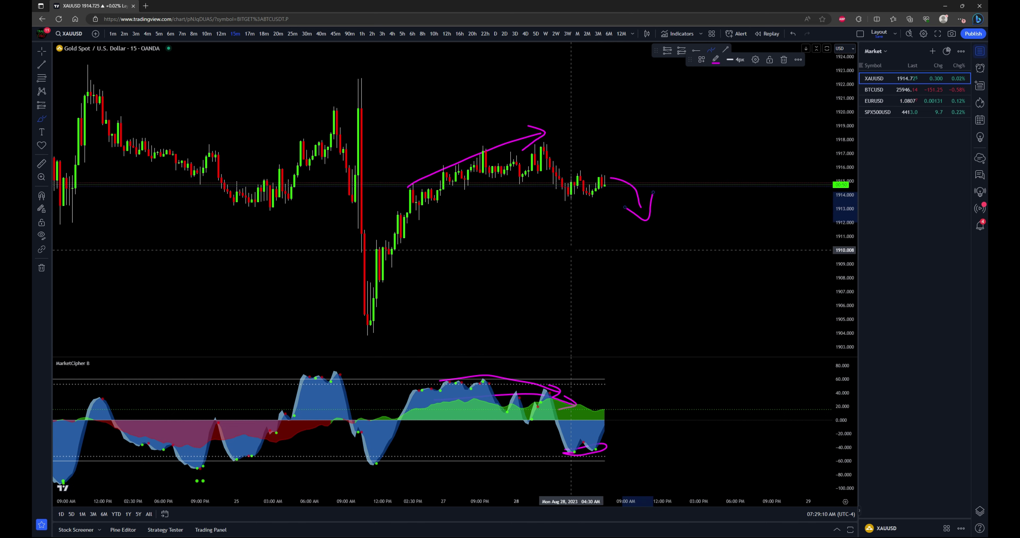
{"action": "scroll", "coordinate": [626, 269], "scroll_direction": "down", "scroll_amount": 2}
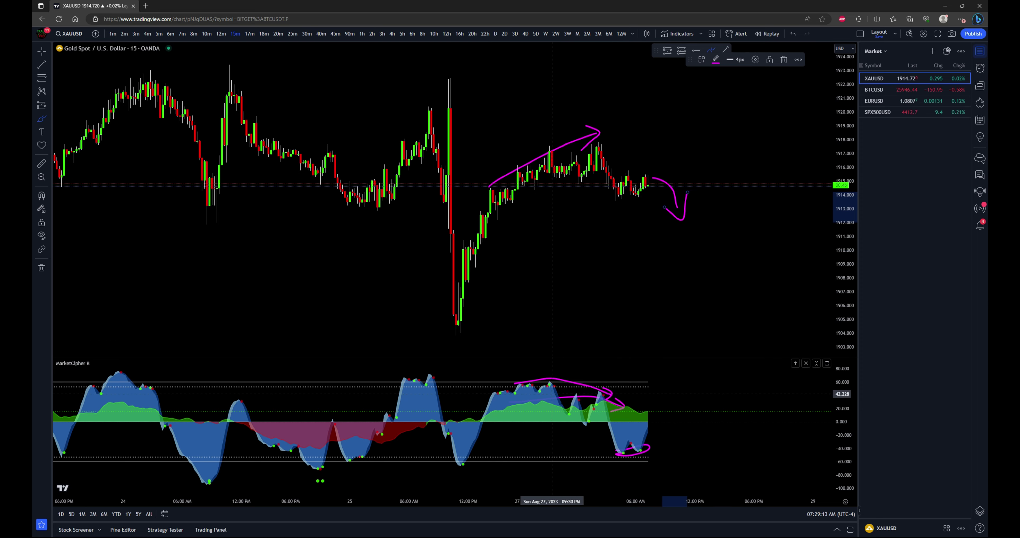
{"action": "scroll", "coordinate": [633, 371], "scroll_direction": "up", "scroll_amount": 3}
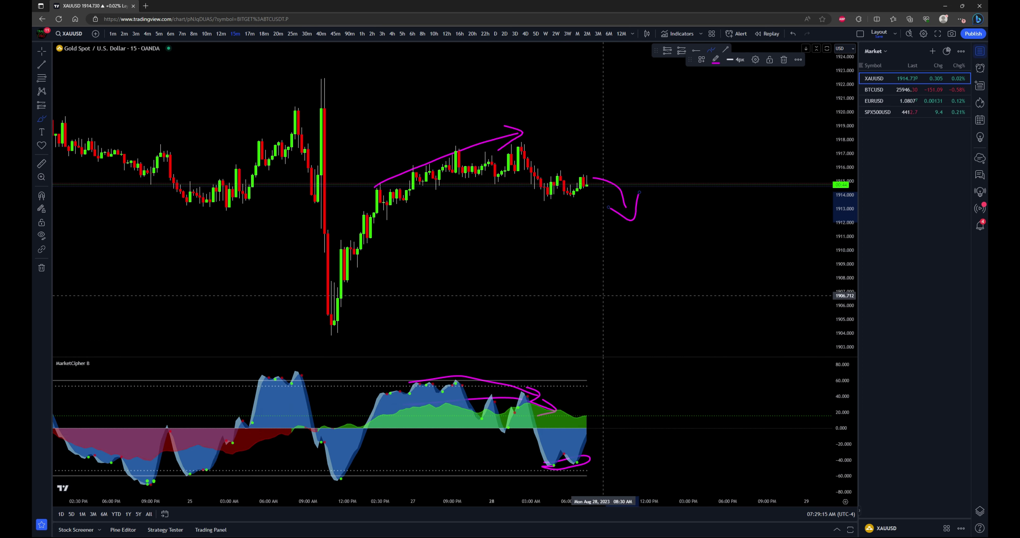
{"action": "right_click", "coordinate": [476, 268]}
{"action": "scroll", "coordinate": [650, 190], "scroll_direction": "down", "scroll_amount": 6}
{"action": "left_click_drag", "start_coordinate": [844, 79], "coordinate": [844, 182]}
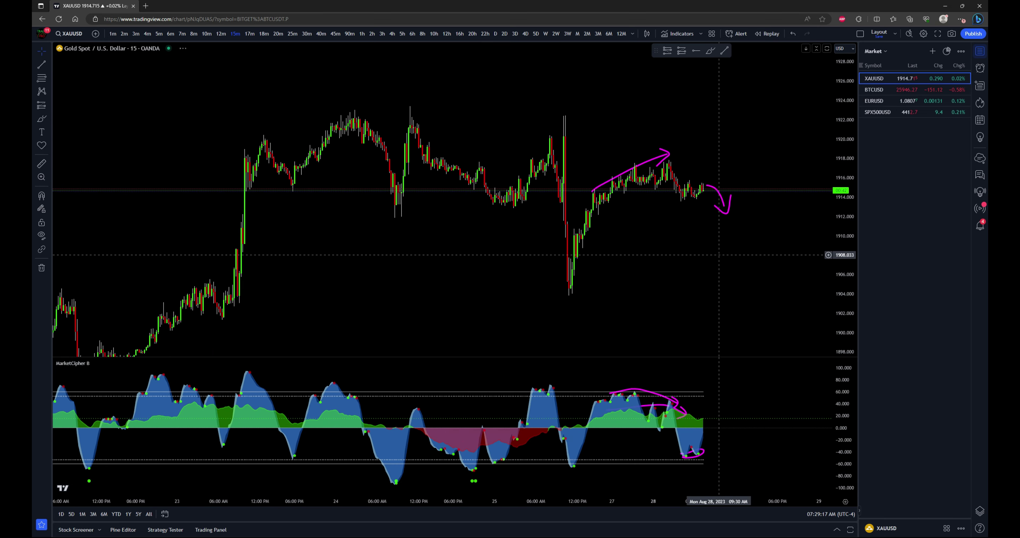
{"action": "scroll", "coordinate": [753, 291], "scroll_direction": "up", "scroll_amount": 3}
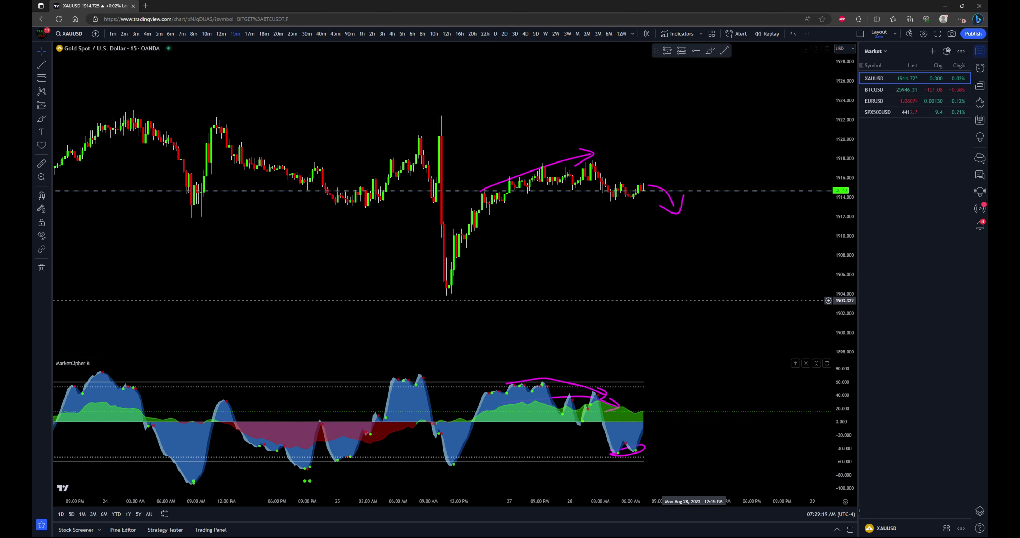
{"action": "scroll", "coordinate": [685, 311], "scroll_direction": "up", "scroll_amount": 1}
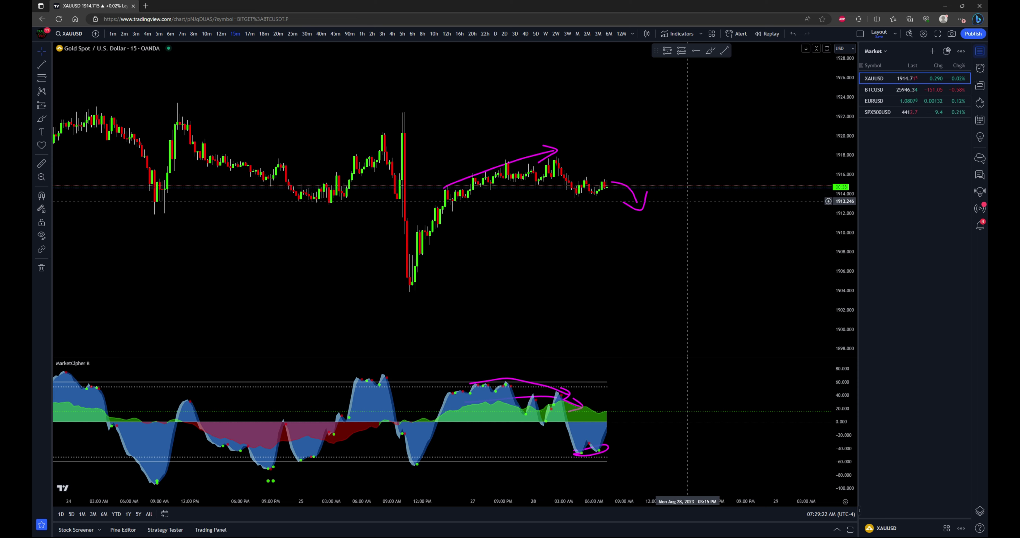
Switch the chart to BTCUSD on the weekly timeframe, with the 2022–2023 candles in view
{"action": "left_click", "coordinate": [874, 90]}
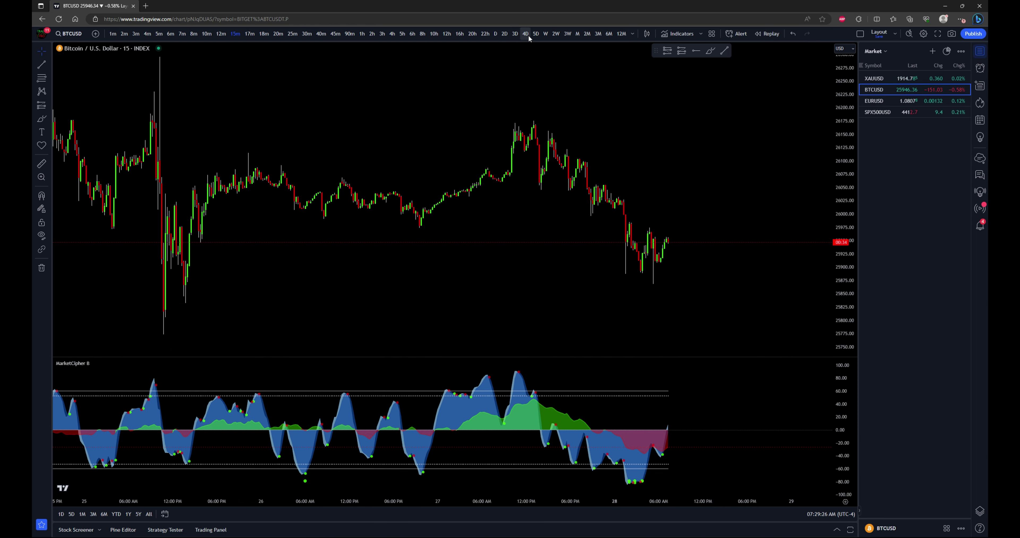
{"action": "left_click", "coordinate": [545, 33]}
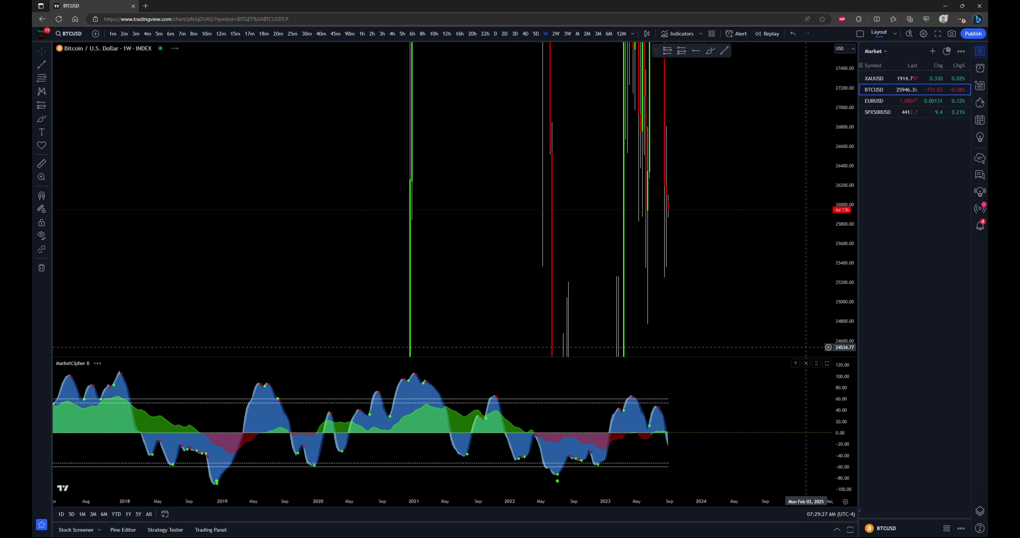
{"action": "scroll", "coordinate": [486, 277], "scroll_direction": "up", "scroll_amount": 6}
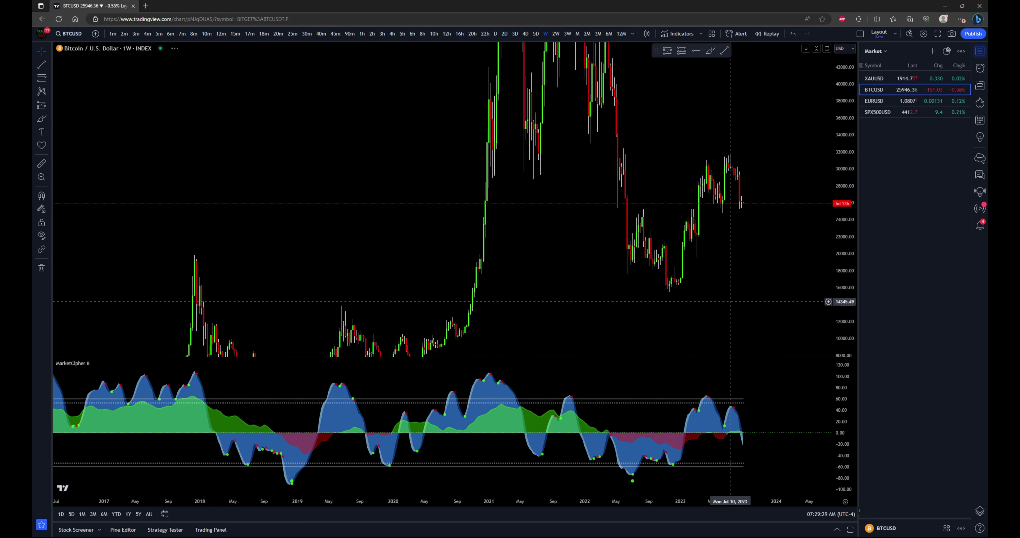
{"action": "left_click_drag", "start_coordinate": [486, 277], "coordinate": [787, 281]}
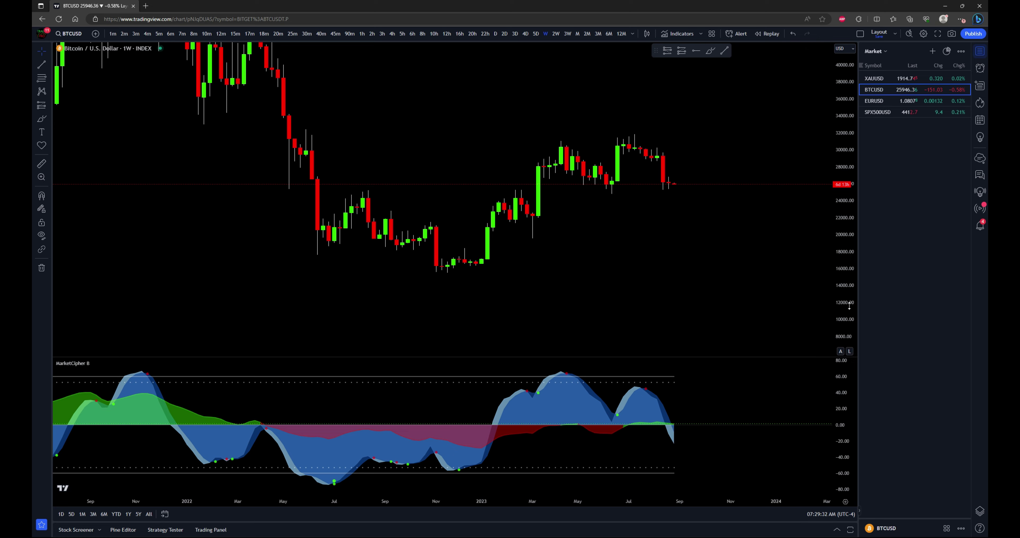
{"action": "left_click_drag", "start_coordinate": [849, 306], "coordinate": [848, 234]}
{"action": "left_click_drag", "start_coordinate": [746, 272], "coordinate": [694, 284]}
Draw a falling trend line across the two latest weekly MarketCipher B wave peaks, from about April to late July 2023
{"action": "left_click", "coordinate": [724, 51]}
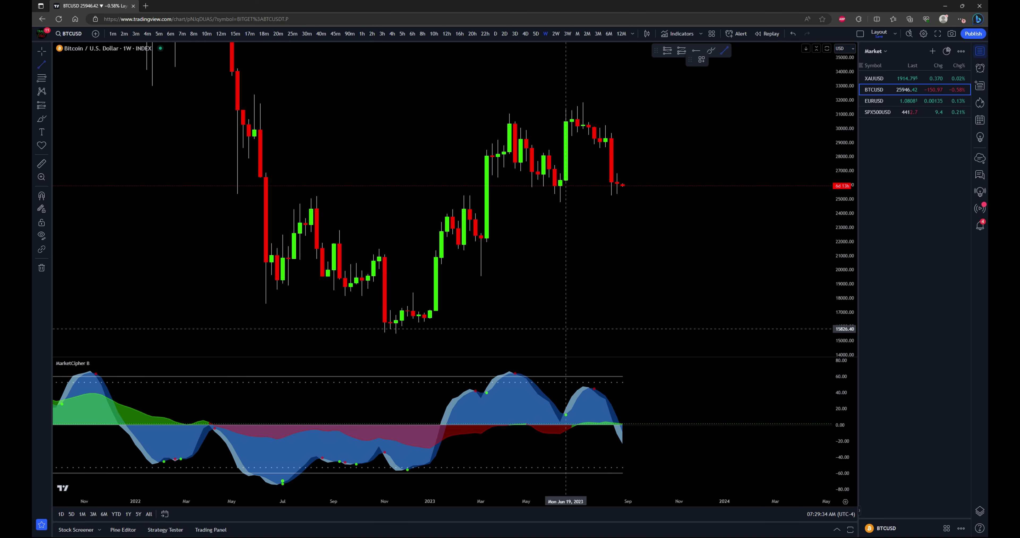
{"action": "left_click", "coordinate": [509, 369]}
{"action": "left_click", "coordinate": [600, 387]}
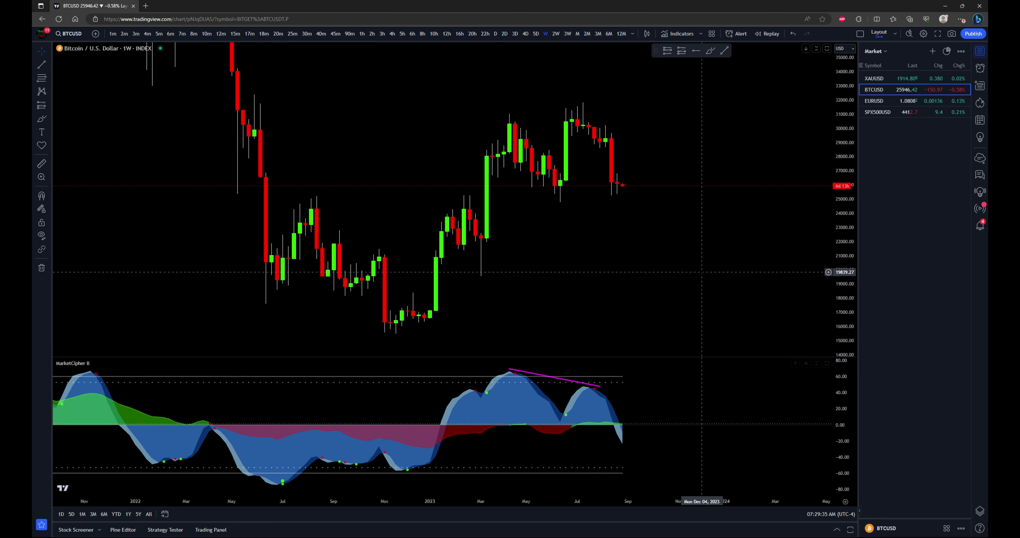
{"action": "left_click_drag", "start_coordinate": [724, 273], "coordinate": [680, 287]}
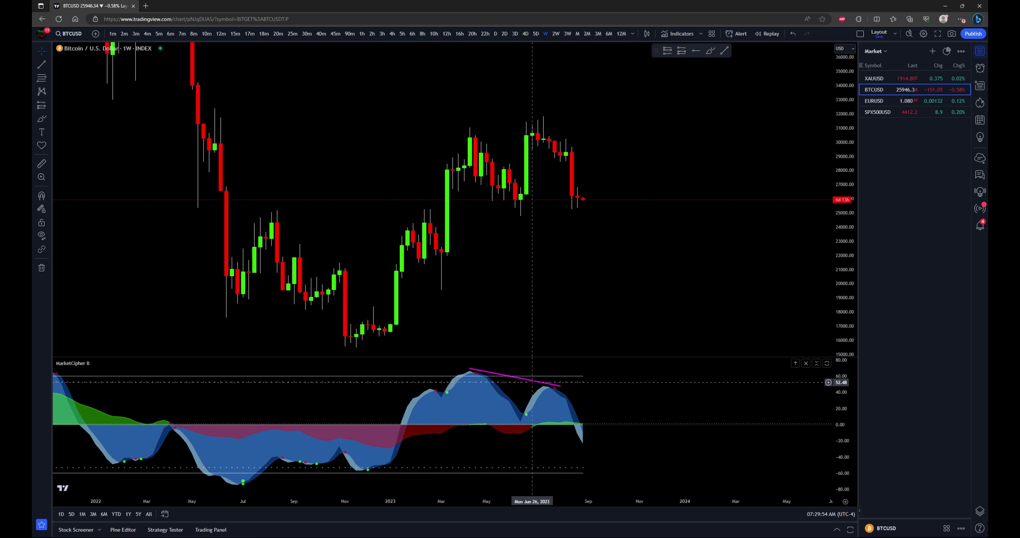
Examine Bitcoin's weekly MarketCipher B waves and money flow, enlarged and at normal size, against the recent price candles
{"action": "double_click", "coordinate": [581, 404]}
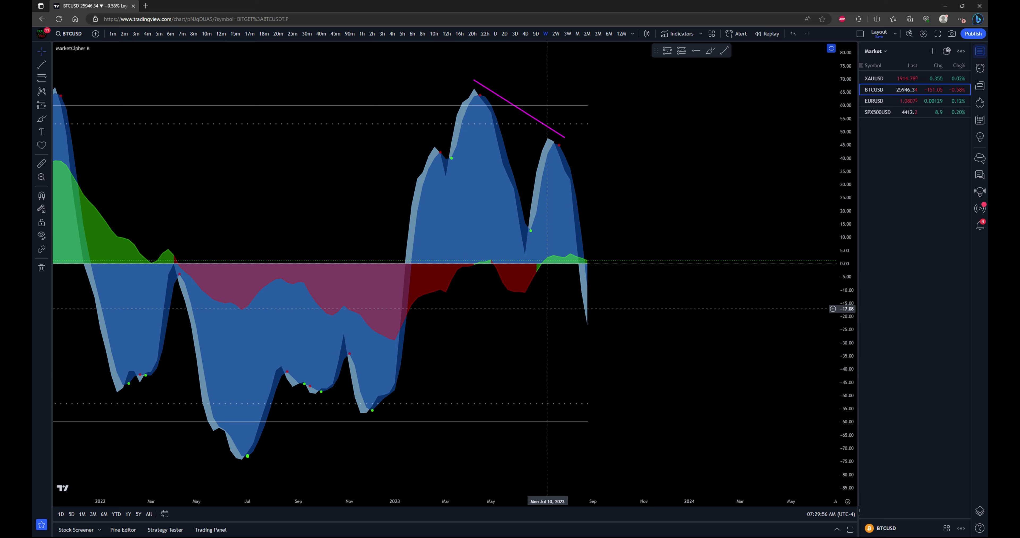
{"action": "double_click", "coordinate": [570, 336]}
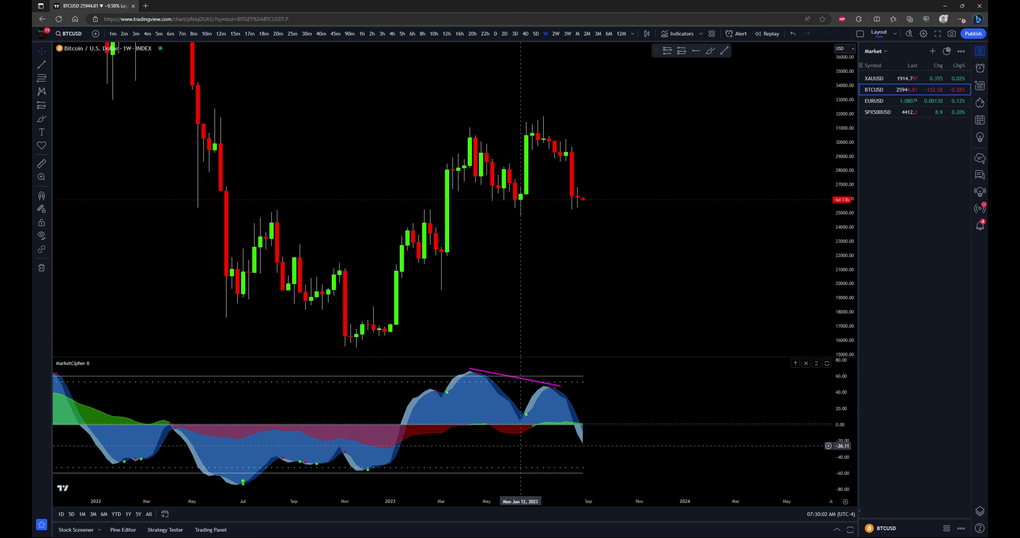
{"action": "scroll", "coordinate": [544, 432], "scroll_direction": "down", "scroll_amount": 5}
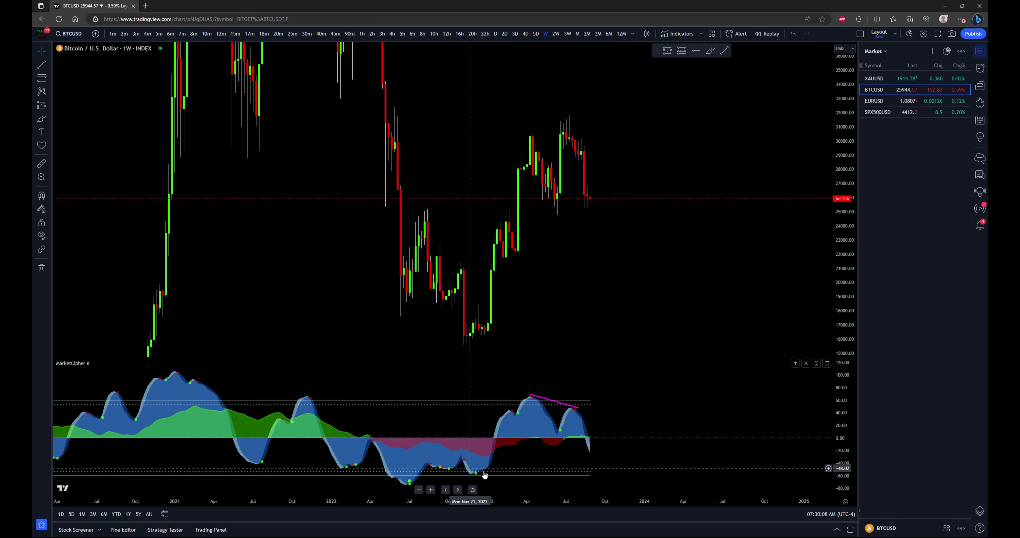
{"action": "scroll", "coordinate": [685, 269], "scroll_direction": "up", "scroll_amount": 4}
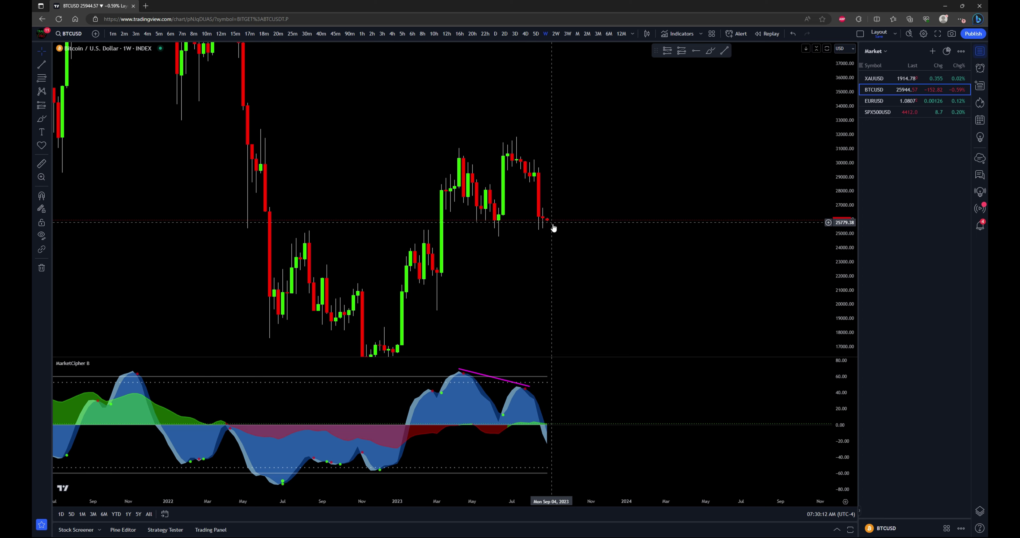
{"action": "left_click_drag", "start_coordinate": [582, 307], "coordinate": [566, 299]}
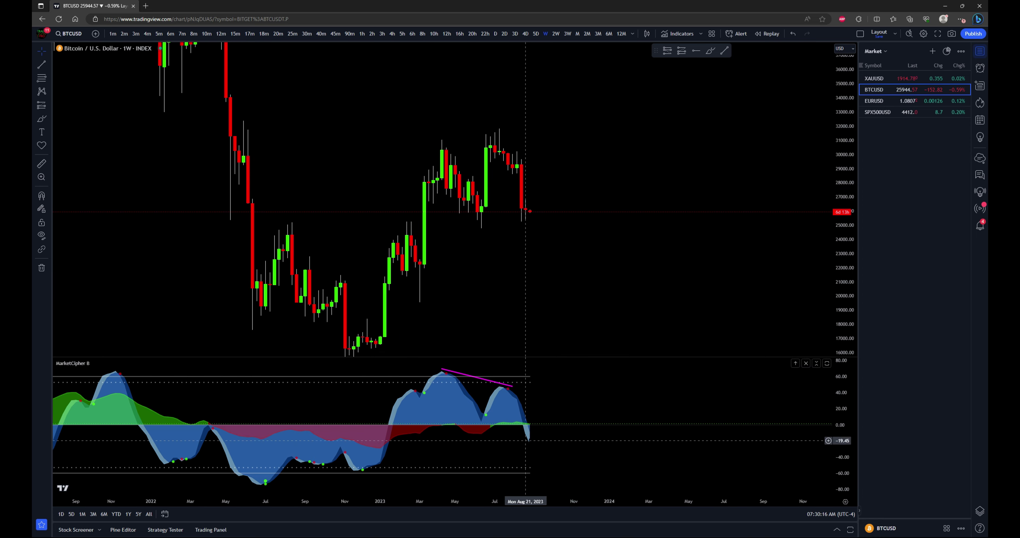
{"action": "scroll", "coordinate": [560, 245], "scroll_direction": "right", "scroll_amount": 4}
Check Bitcoin on the 3-day timeframe and switch it to the daily timeframe, with the 2023 candles in view
{"action": "left_click", "coordinate": [515, 33]}
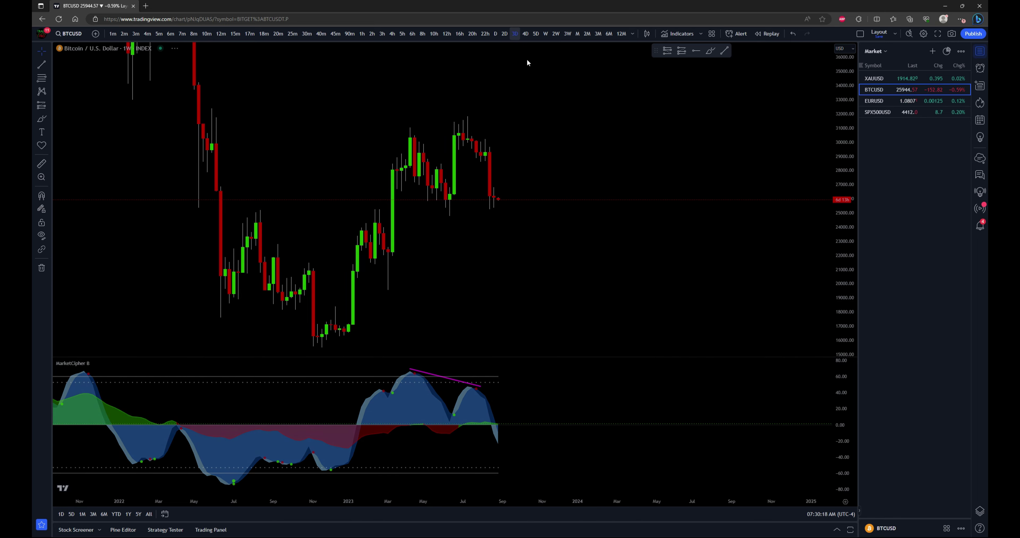
{"action": "scroll", "coordinate": [643, 291], "scroll_direction": "up", "scroll_amount": 1}
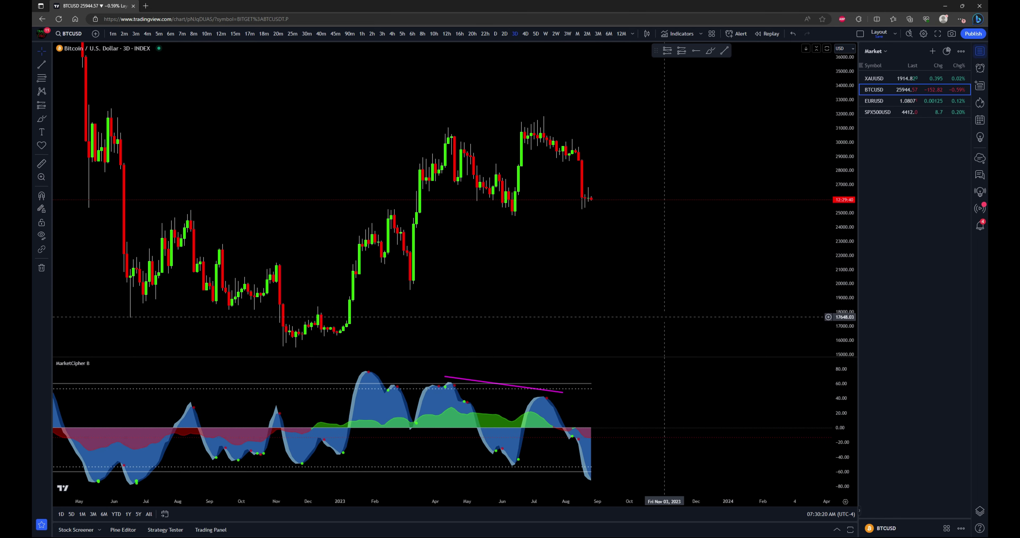
{"action": "left_click", "coordinate": [495, 34]}
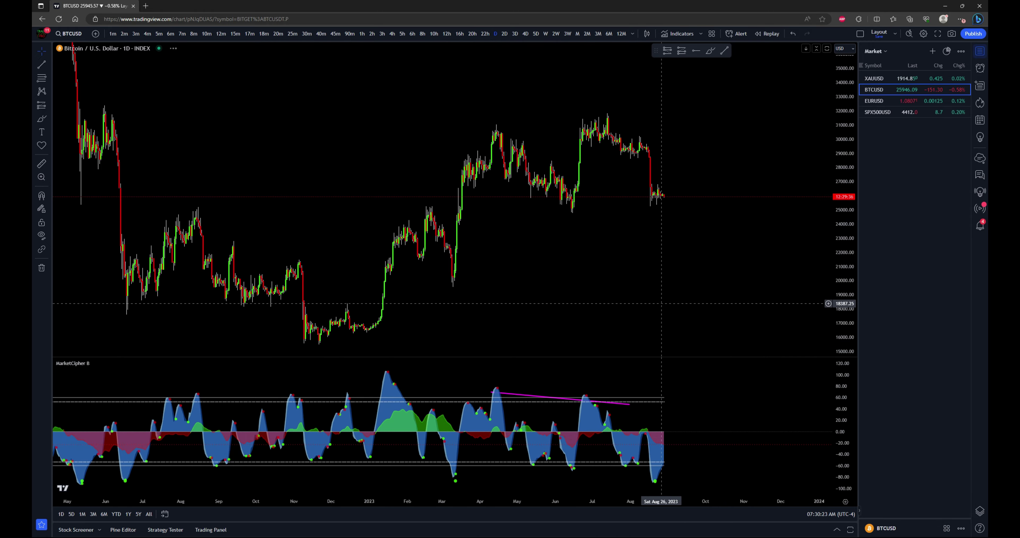
{"action": "scroll", "coordinate": [681, 313], "scroll_direction": "up", "scroll_amount": 3}
{"action": "left_click_drag", "start_coordinate": [643, 309], "coordinate": [649, 285]}
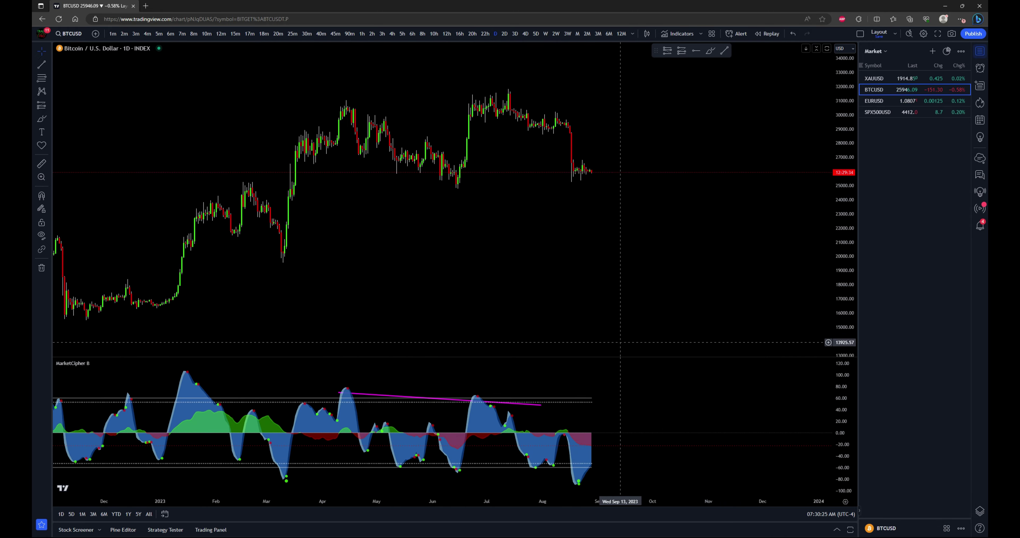
{"action": "scroll", "coordinate": [561, 263], "scroll_direction": "up", "scroll_amount": 4}
{"action": "left_click_drag", "start_coordinate": [570, 253], "coordinate": [765, 287]}
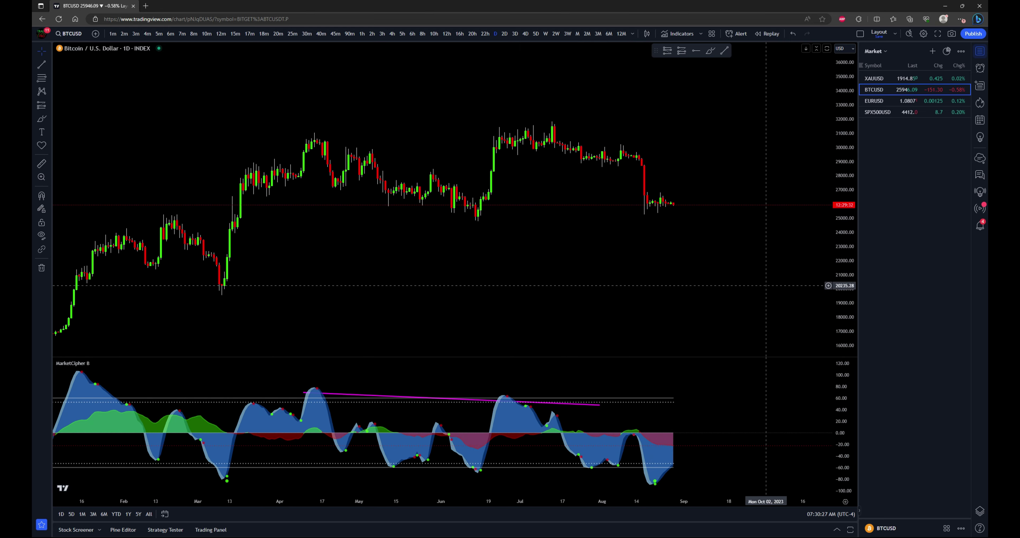
{"action": "left_click_drag", "start_coordinate": [843, 328], "coordinate": [844, 246]}
{"action": "left_click_drag", "start_coordinate": [758, 294], "coordinate": [685, 303]}
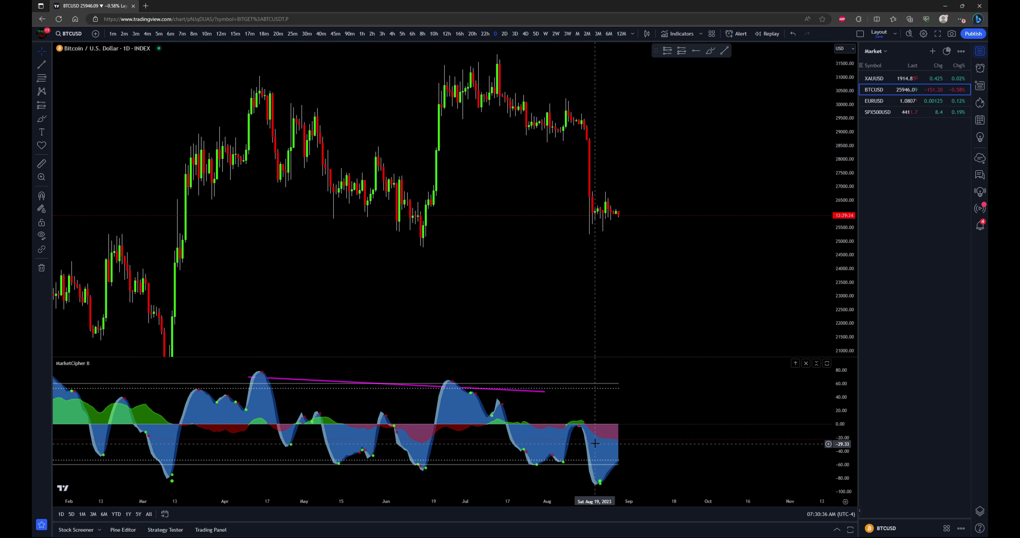
Brush a short line at the recent highs and a daily Bitcoin path to about 27,000, down to 23,700, sideways, and up to 29,600
{"action": "scroll", "coordinate": [653, 265], "scroll_direction": "down", "scroll_amount": 3}
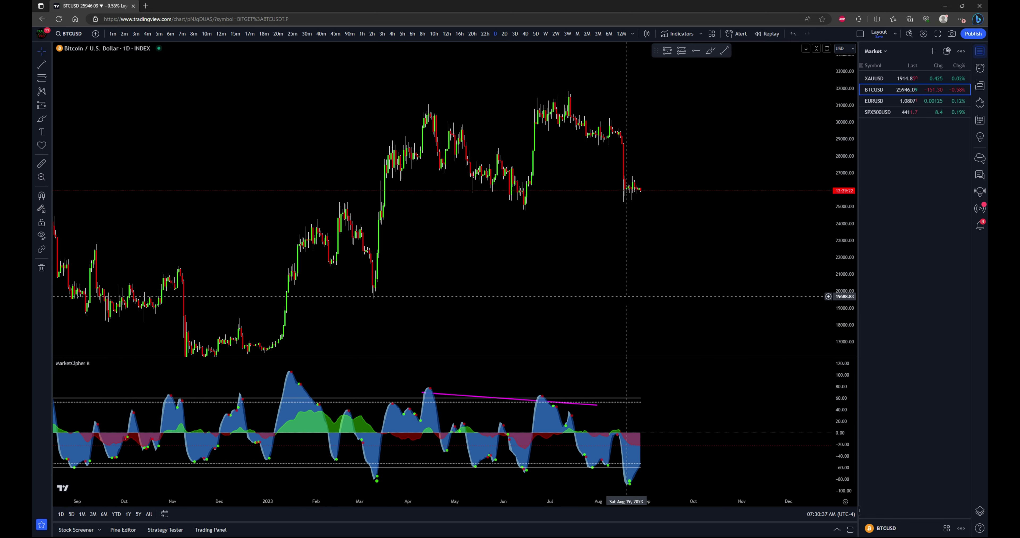
{"action": "scroll", "coordinate": [640, 295], "scroll_direction": "up", "scroll_amount": 4}
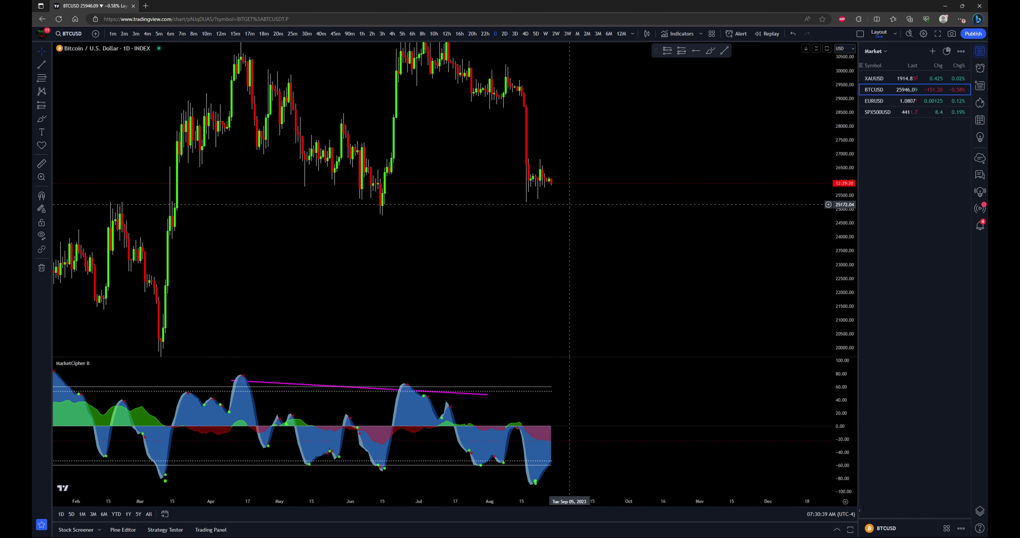
{"action": "scroll", "coordinate": [679, 313], "scroll_direction": "up", "scroll_amount": 3}
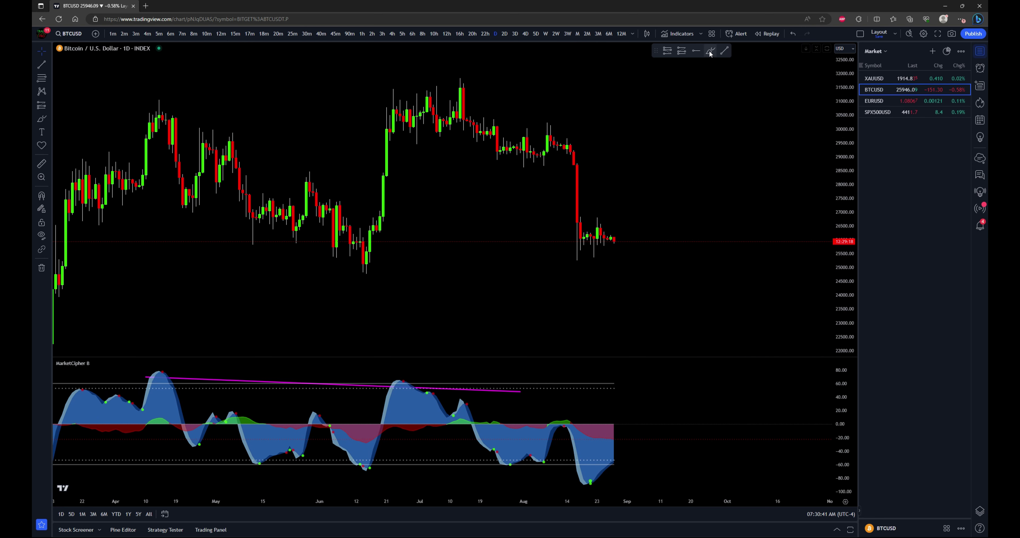
{"action": "left_click", "coordinate": [711, 51]}
{"action": "mouse_move", "coordinate": [614, 243]}
{"action": "left_mouse_down"}
{"action": "mouse_move", "coordinate": [628, 212]}
{"action": "mouse_move", "coordinate": [614, 217]}
{"action": "mouse_move", "coordinate": [670, 290]}
{"action": "mouse_move", "coordinate": [745, 305]}
{"action": "mouse_move", "coordinate": [797, 139]}
{"action": "left_mouse_up"}
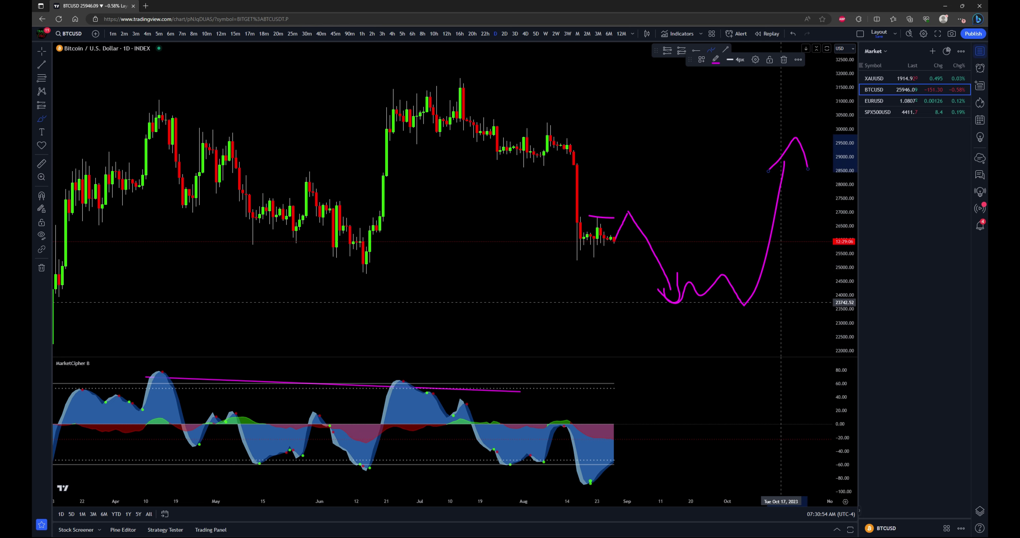
Remove all drawings from the daily Bitcoin chart
{"action": "scroll", "coordinate": [673, 277], "scroll_direction": "down", "scroll_amount": 5}
{"action": "right_click", "coordinate": [660, 290]}
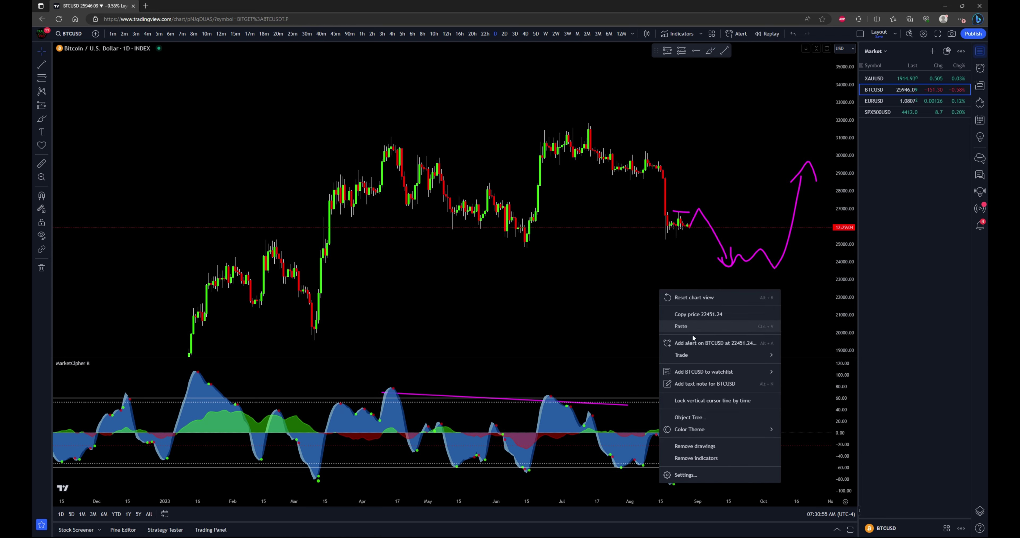
{"action": "left_click", "coordinate": [716, 445]}
Compare Bitcoin's price and MarketCipher B waves on the weekly and daily timeframes
{"action": "left_click_drag", "start_coordinate": [689, 242], "coordinate": [567, 240]}
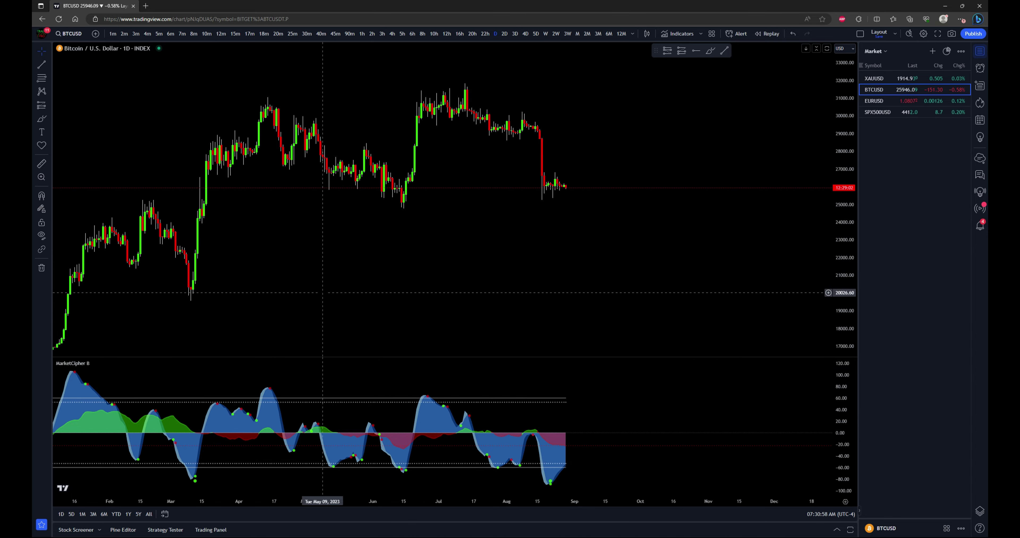
{"action": "scroll", "coordinate": [642, 293], "scroll_direction": "down", "scroll_amount": 3}
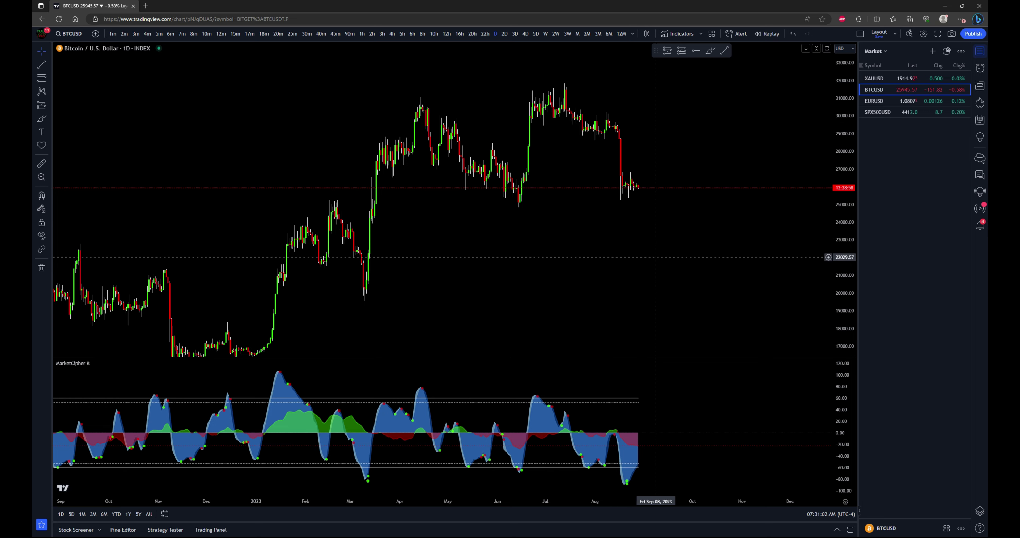
{"action": "left_click_drag", "start_coordinate": [622, 287], "coordinate": [621, 268]}
{"action": "left_click", "coordinate": [546, 34]}
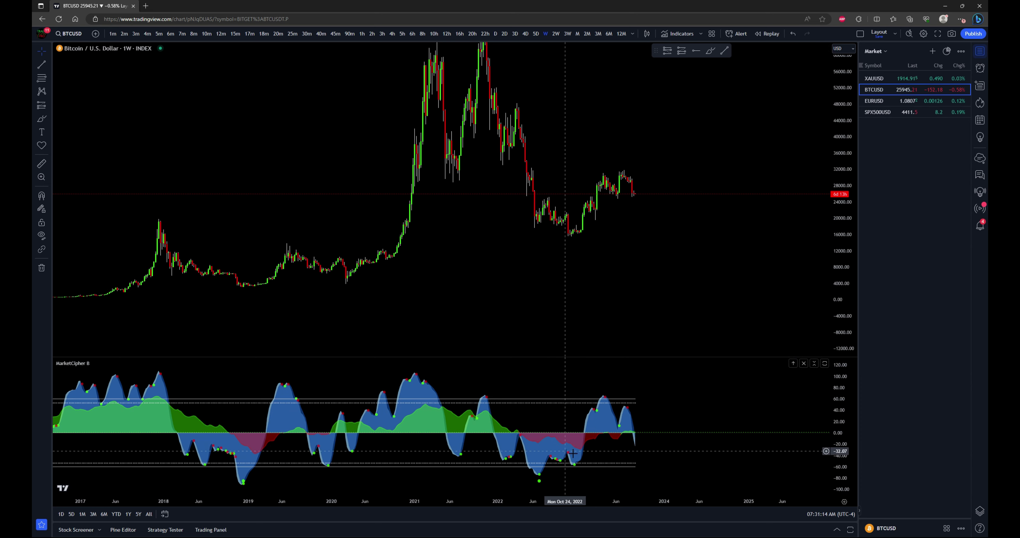
{"action": "left_click", "coordinate": [495, 34]}
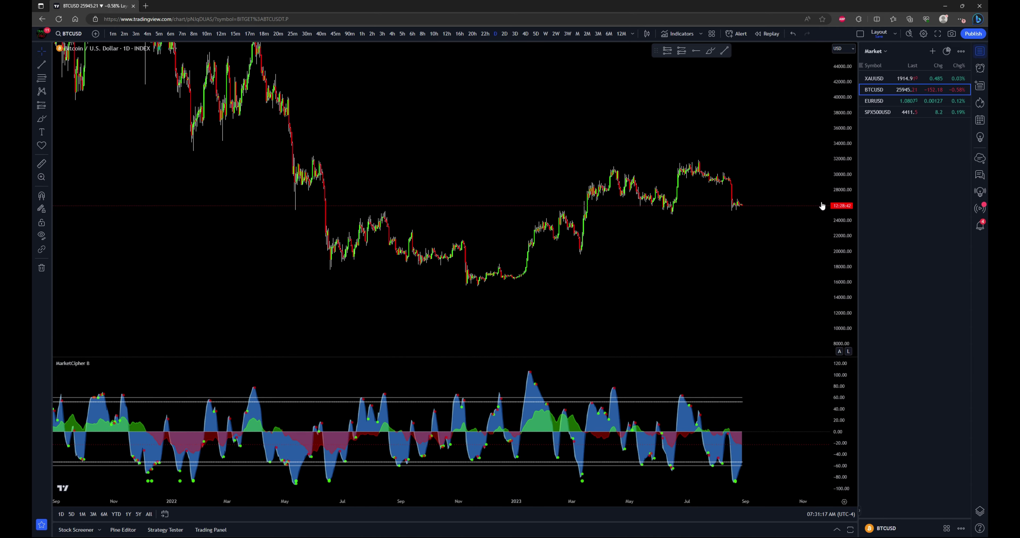
{"action": "left_click_drag", "start_coordinate": [823, 206], "coordinate": [824, 182]}
{"action": "left_click_drag", "start_coordinate": [759, 275], "coordinate": [720, 265]}
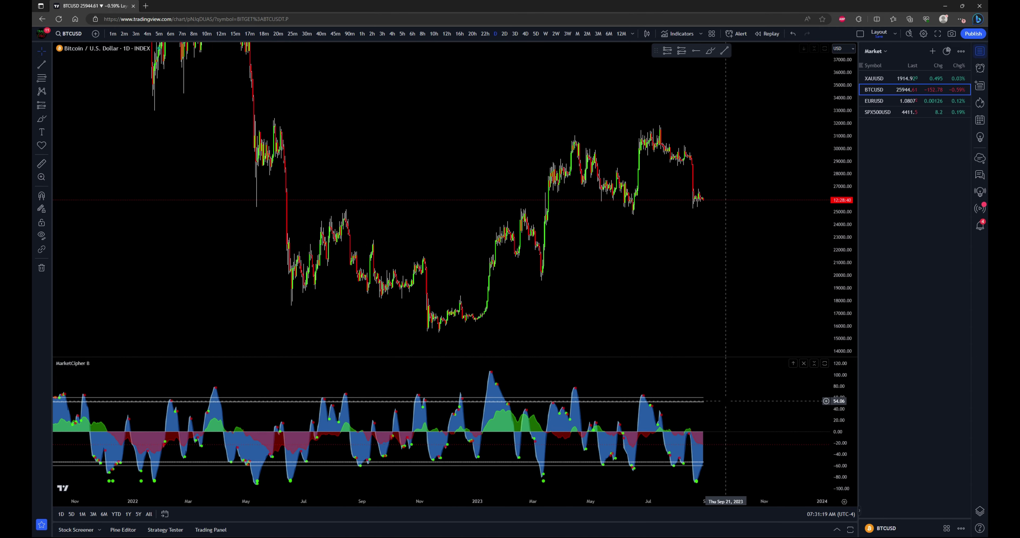
{"action": "scroll", "coordinate": [731, 285], "scroll_direction": "up", "scroll_amount": 6}
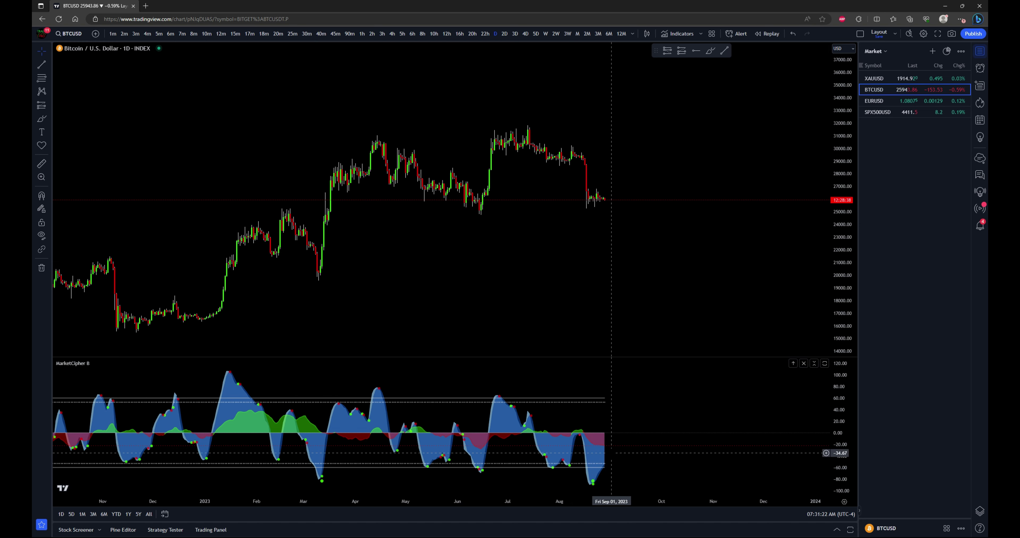
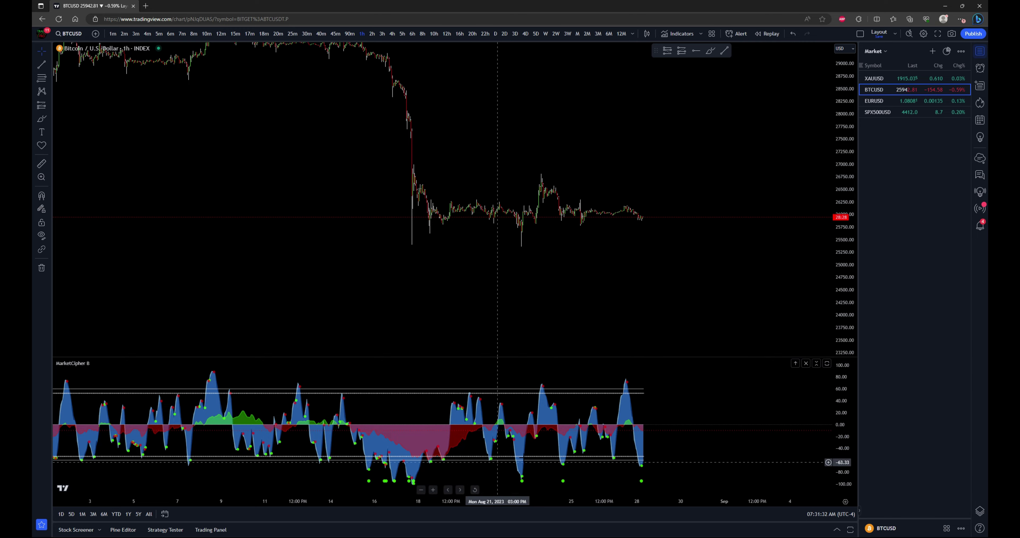
Examine Bitcoin's August price swings and the matching MarketCipher B waves on the 1-hour timeframe
{"action": "scroll", "coordinate": [853, 336], "scroll_direction": "up", "scroll_amount": 1}
{"action": "left_click_drag", "start_coordinate": [854, 336], "coordinate": [851, 238]}
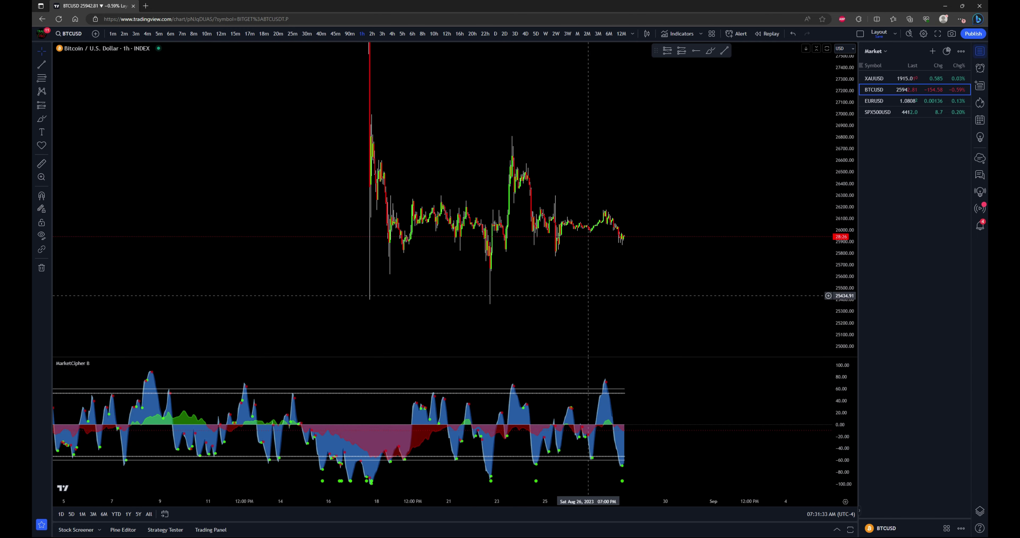
{"action": "left_click_drag", "start_coordinate": [588, 296], "coordinate": [684, 284]}
{"action": "scroll", "coordinate": [665, 317], "scroll_direction": "up", "scroll_amount": 6}
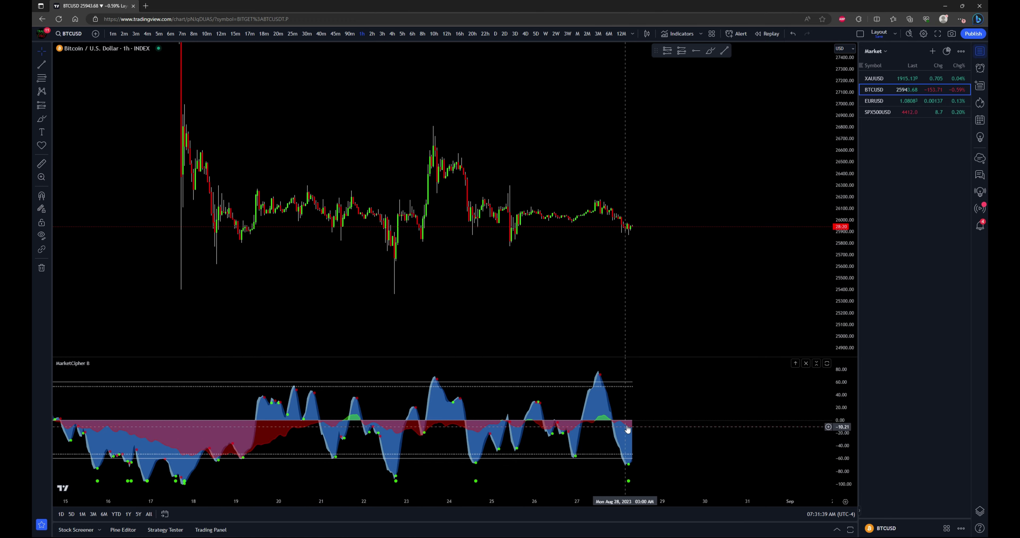
{"action": "scroll", "coordinate": [630, 443], "scroll_direction": "down", "scroll_amount": 3}
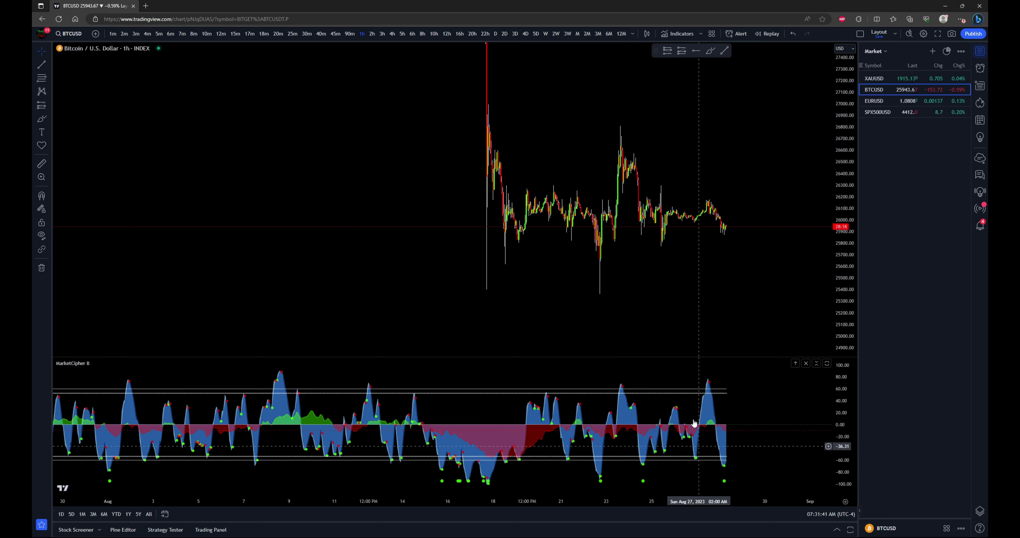
{"action": "scroll", "coordinate": [665, 340], "scroll_direction": "up", "scroll_amount": 5}
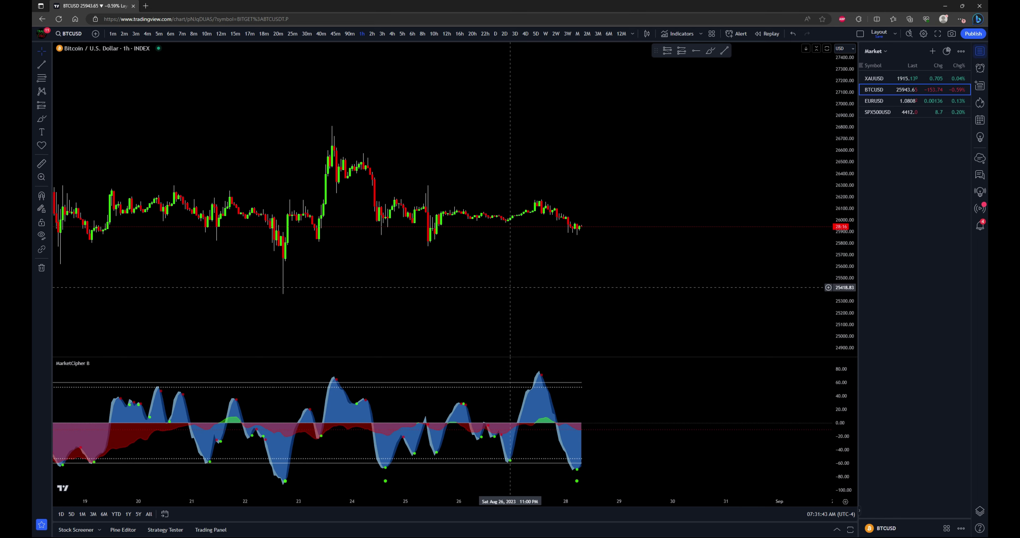
{"action": "scroll", "coordinate": [720, 301], "scroll_direction": "down", "scroll_amount": 2}
{"action": "left_click_drag", "start_coordinate": [772, 316], "coordinate": [688, 307]}
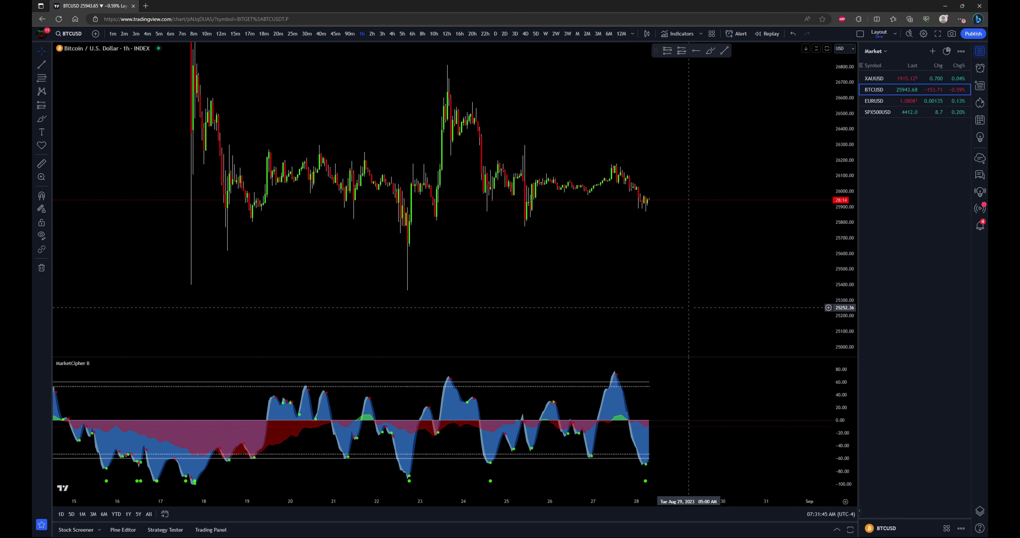
{"action": "scroll", "coordinate": [688, 307], "scroll_direction": "up", "scroll_amount": 3}
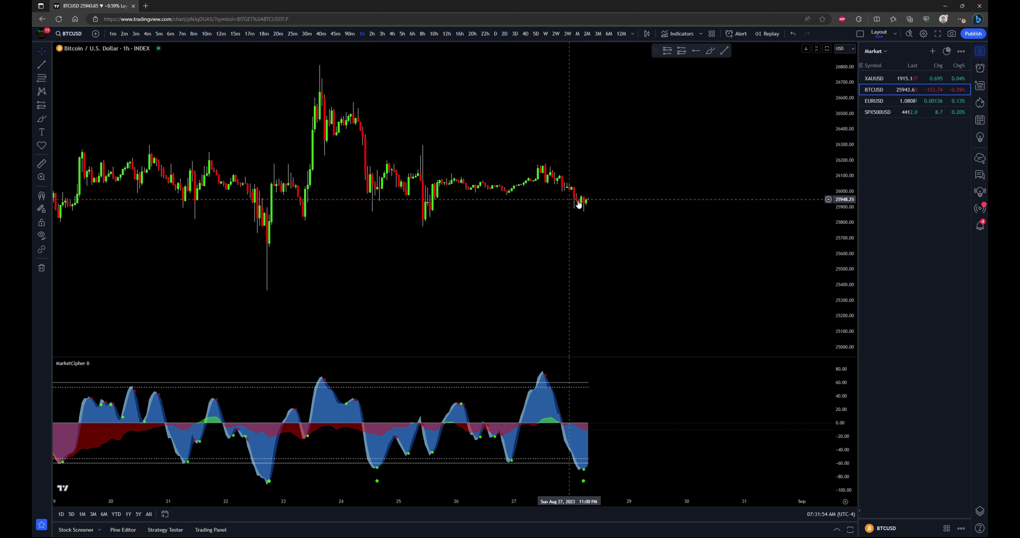
{"action": "scroll", "coordinate": [613, 163], "scroll_direction": "down", "scroll_amount": 3}
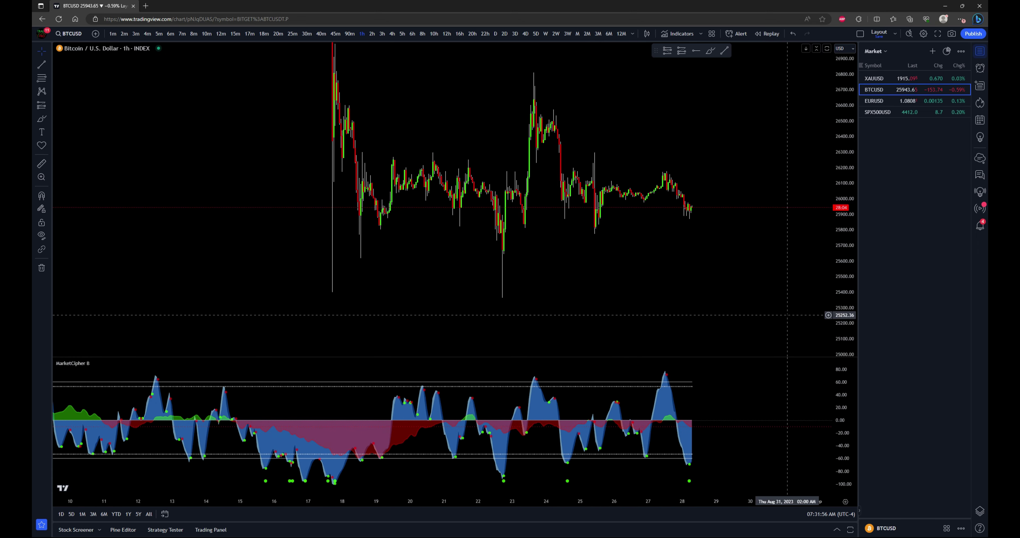
{"action": "left_click_drag", "start_coordinate": [845, 117], "coordinate": [845, 136]}
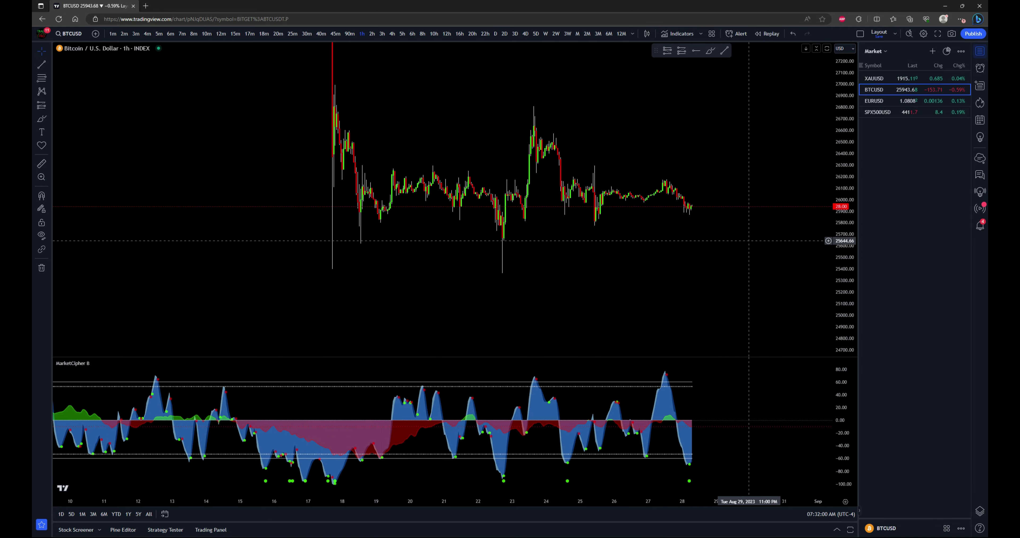
{"action": "scroll", "coordinate": [652, 246], "scroll_direction": "down", "scroll_amount": 2}
{"action": "scroll", "coordinate": [606, 273], "scroll_direction": "up", "scroll_amount": 4}
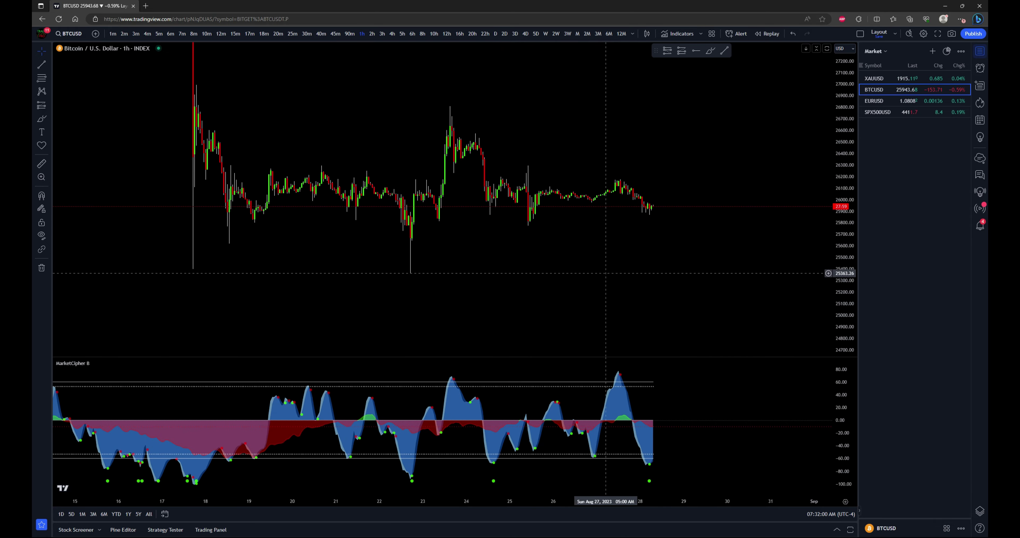
Switch Bitcoin to the 15-minute timeframe, with the August 27 and 28 candles in view
{"action": "left_click", "coordinate": [236, 34]}
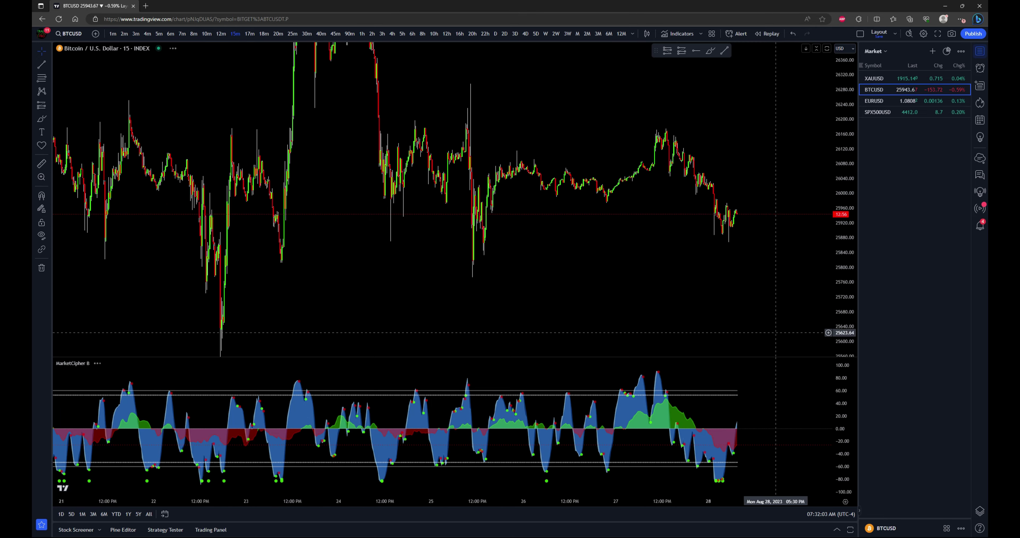
{"action": "scroll", "coordinate": [769, 336], "scroll_direction": "up", "scroll_amount": 8}
{"action": "scroll", "coordinate": [664, 325], "scroll_direction": "up", "scroll_amount": 3}
{"action": "scroll", "coordinate": [733, 291], "scroll_direction": "down", "scroll_amount": 2}
{"action": "left_click_drag", "start_coordinate": [836, 327], "coordinate": [834, 255]}
{"action": "left_click_drag", "start_coordinate": [678, 297], "coordinate": [768, 326]}
{"action": "scroll", "coordinate": [761, 325], "scroll_direction": "up", "scroll_amount": 6}
{"action": "left_click_drag", "start_coordinate": [700, 324], "coordinate": [653, 308]}
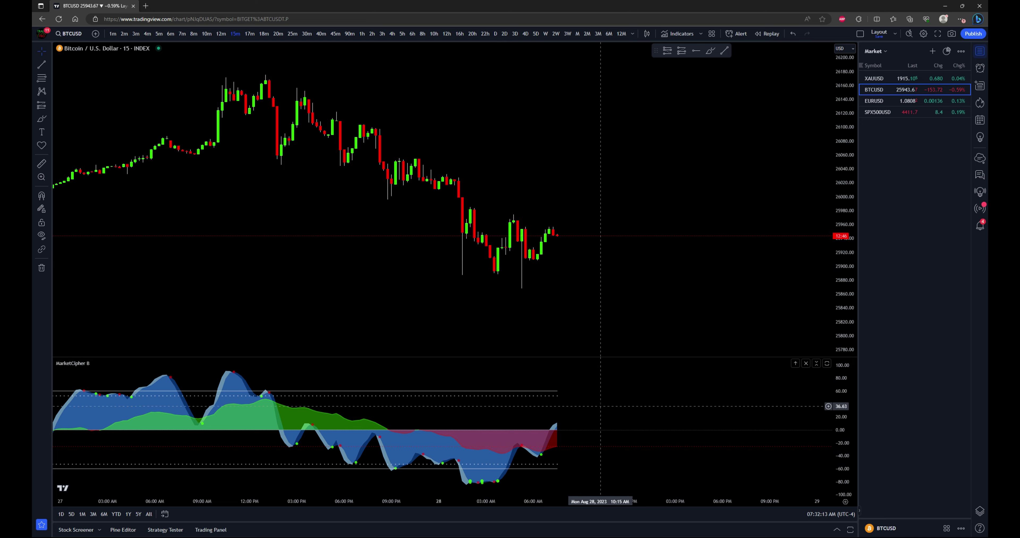
Inspect the enlarged MarketCipher B waves and compare them with Bitcoin's 15-minute price action from mid-August to August 28
{"action": "double_click", "coordinate": [638, 433]}
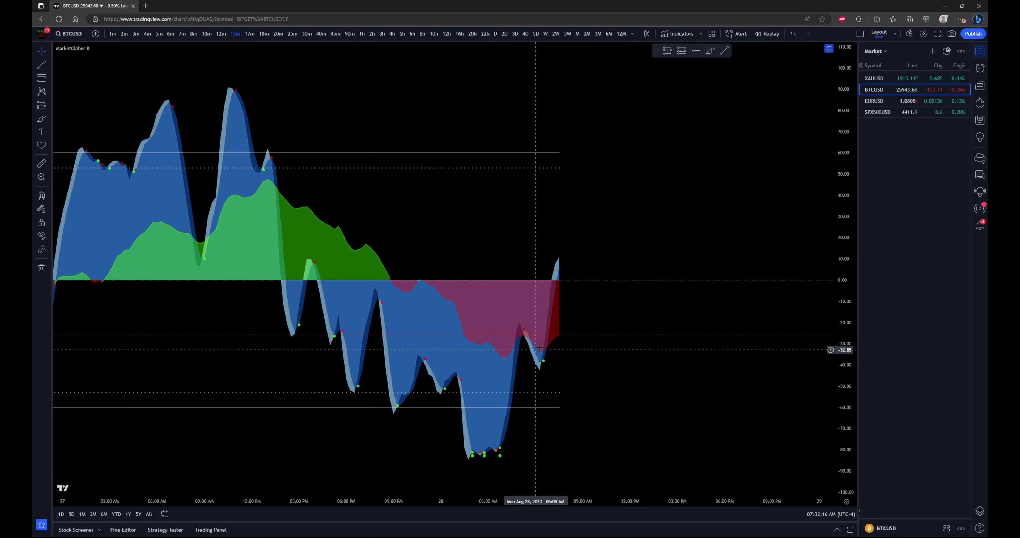
{"action": "double_click", "coordinate": [556, 362]}
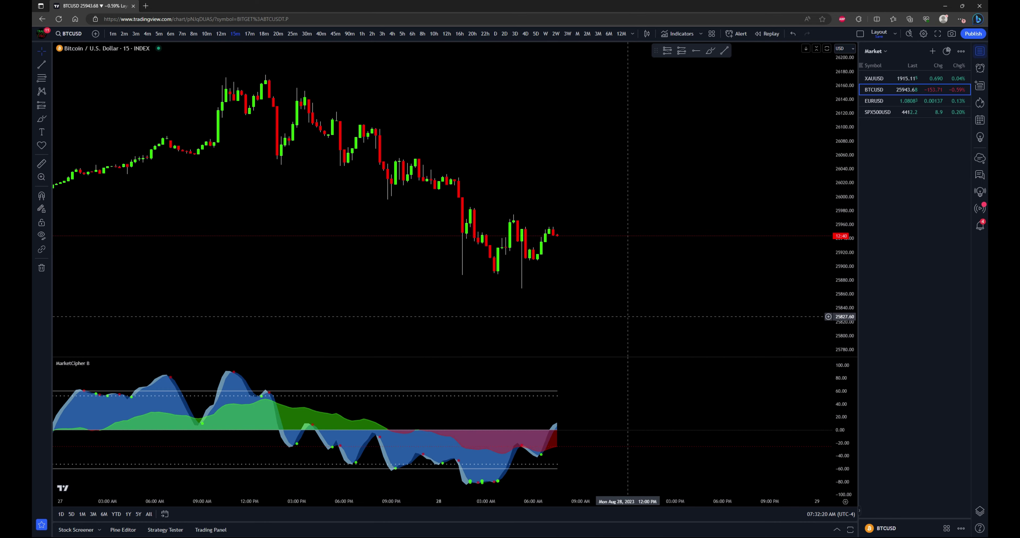
{"action": "scroll", "coordinate": [628, 317], "scroll_direction": "down", "scroll_amount": 5}
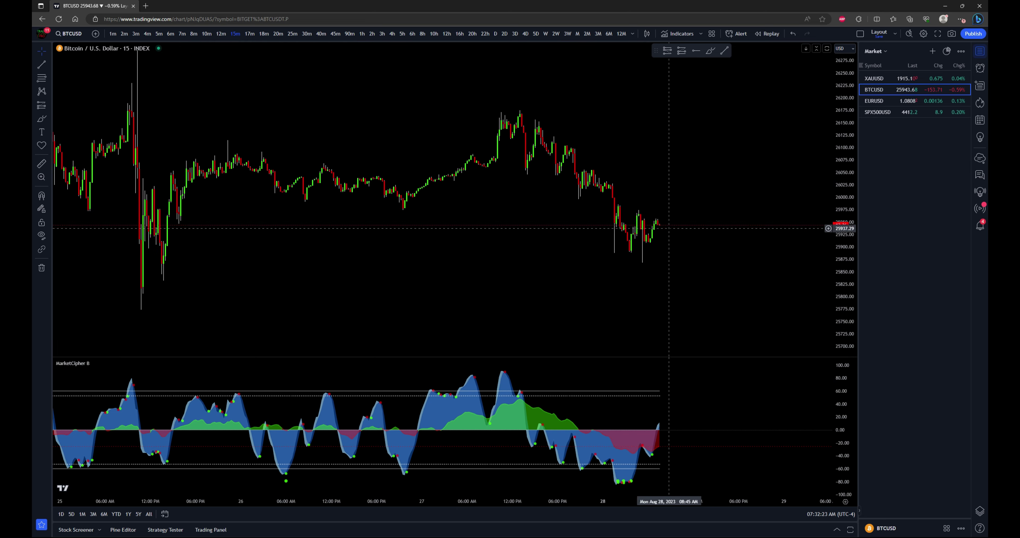
{"action": "left_click_drag", "start_coordinate": [736, 288], "coordinate": [716, 281]}
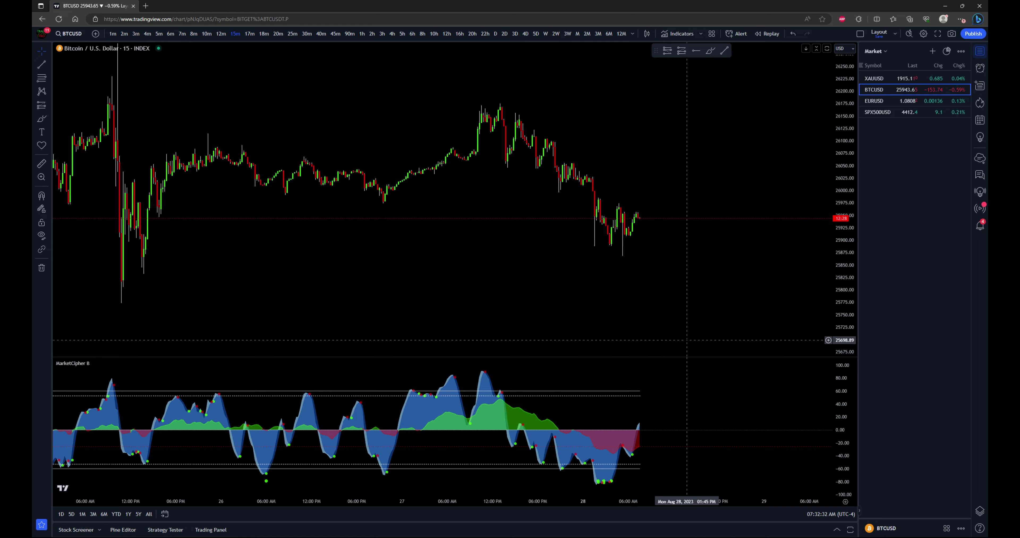
{"action": "scroll", "coordinate": [687, 339], "scroll_direction": "down", "scroll_amount": 3}
{"action": "scroll", "coordinate": [806, 279], "scroll_direction": "down", "scroll_amount": 2}
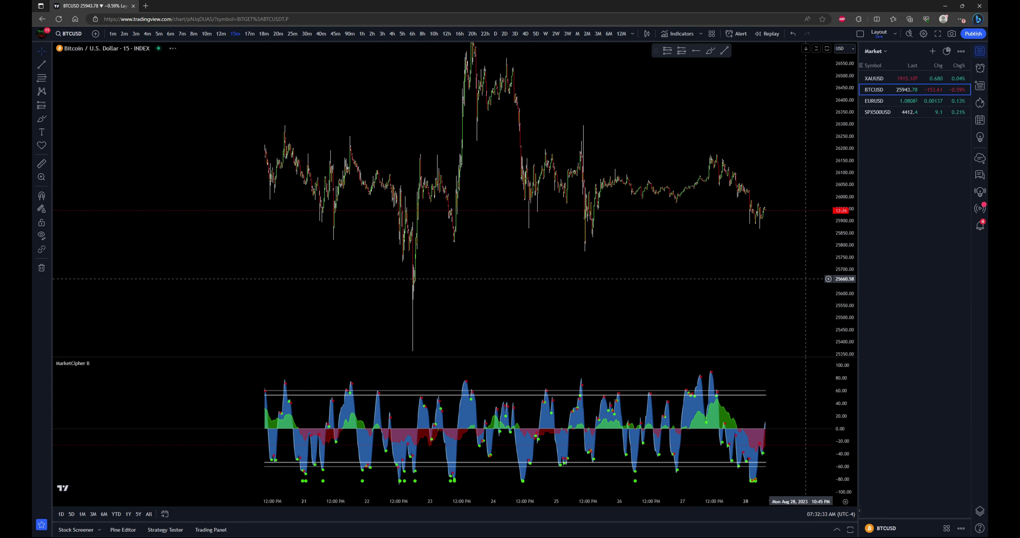
{"action": "scroll", "coordinate": [805, 279], "scroll_direction": "down", "scroll_amount": 4}
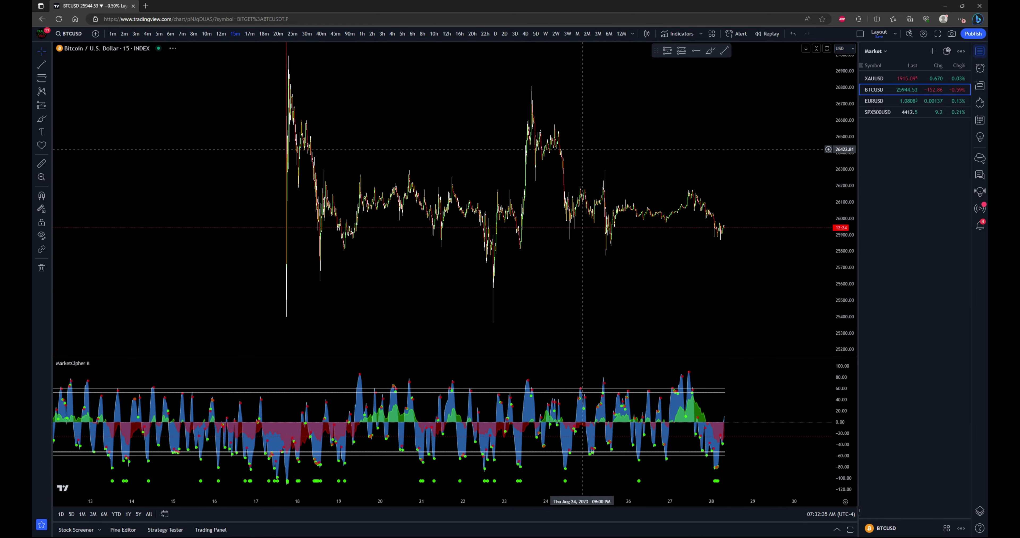
{"action": "left_click_drag", "start_coordinate": [663, 316], "coordinate": [732, 313]}
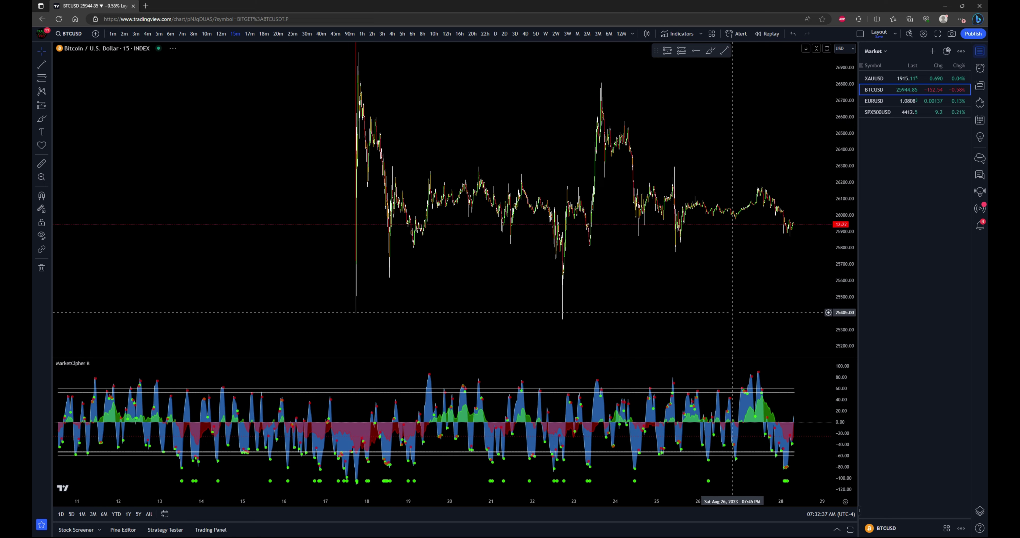
{"action": "scroll", "coordinate": [733, 313], "scroll_direction": "up", "scroll_amount": 5}
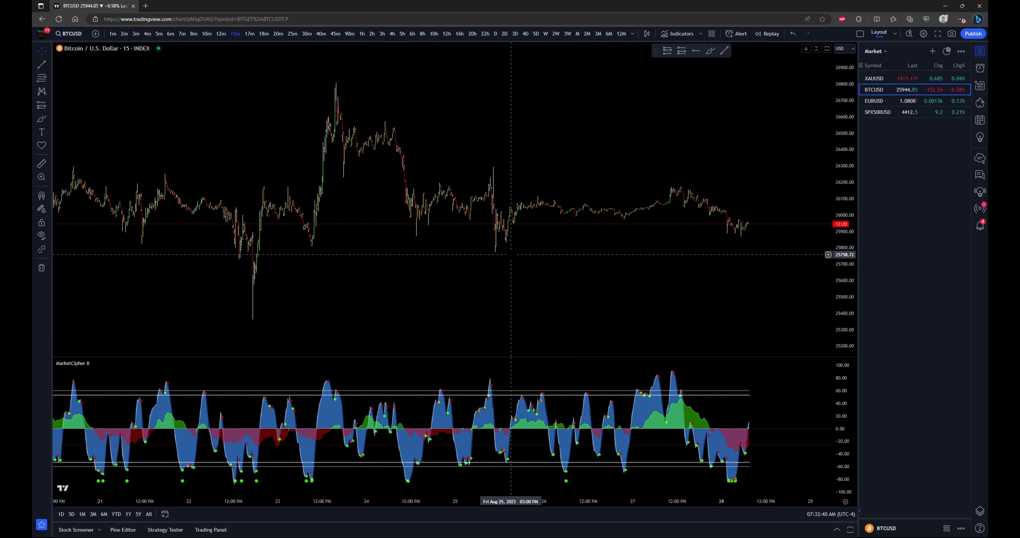
{"action": "scroll", "coordinate": [769, 293], "scroll_direction": "up", "scroll_amount": 4}
{"action": "scroll", "coordinate": [784, 300], "scroll_direction": "up", "scroll_amount": 5}
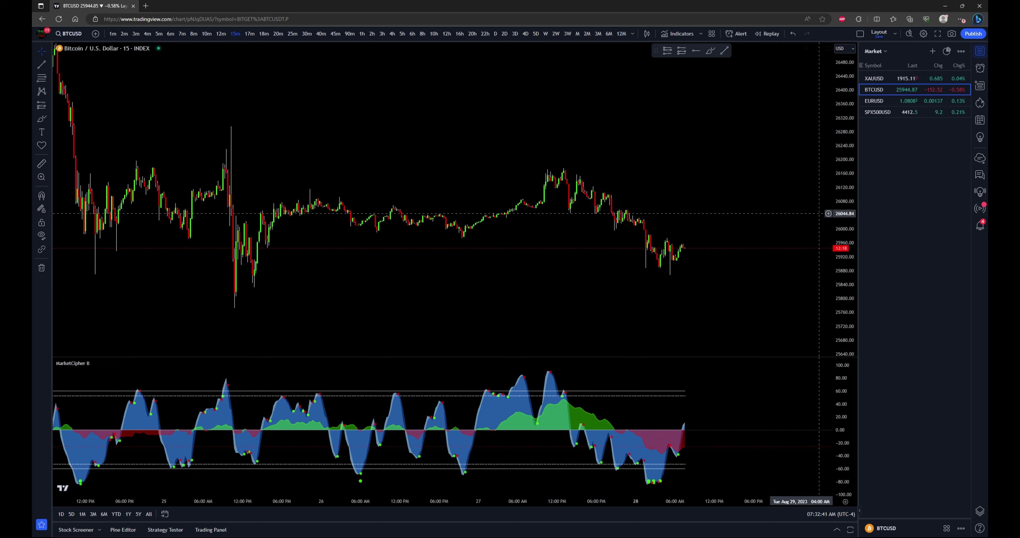
{"action": "scroll", "coordinate": [574, 200], "scroll_direction": "up", "scroll_amount": 3}
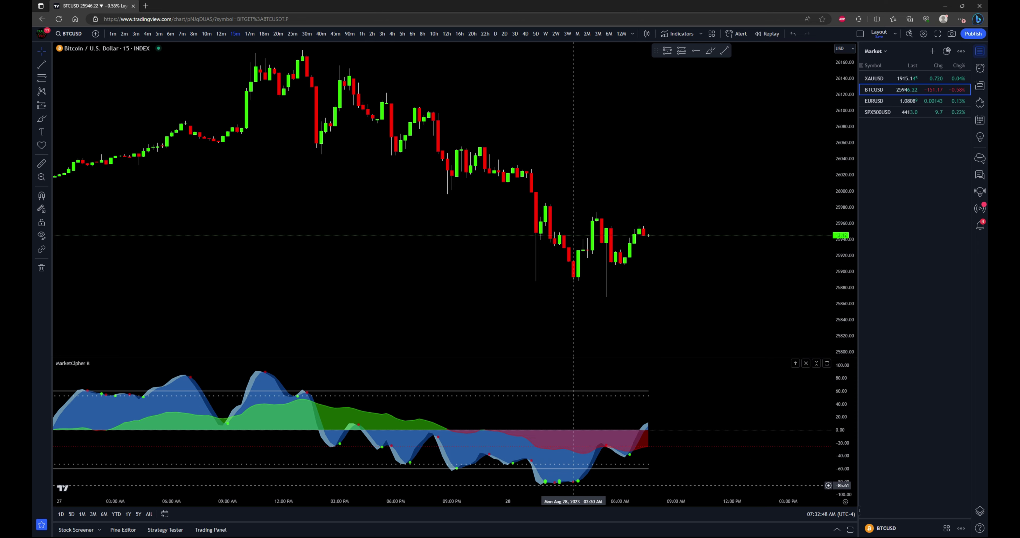
{"action": "left_click_drag", "start_coordinate": [686, 338], "coordinate": [657, 313]}
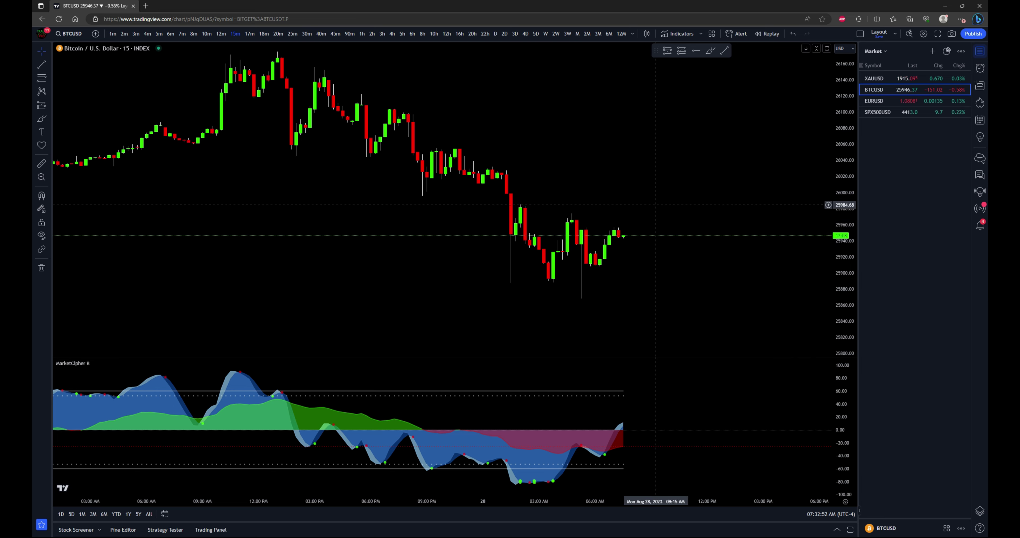
Open the EURUSD chart on the weekly timeframe, with the 2022 and 2023 candles in view
{"action": "left_click", "coordinate": [880, 102]}
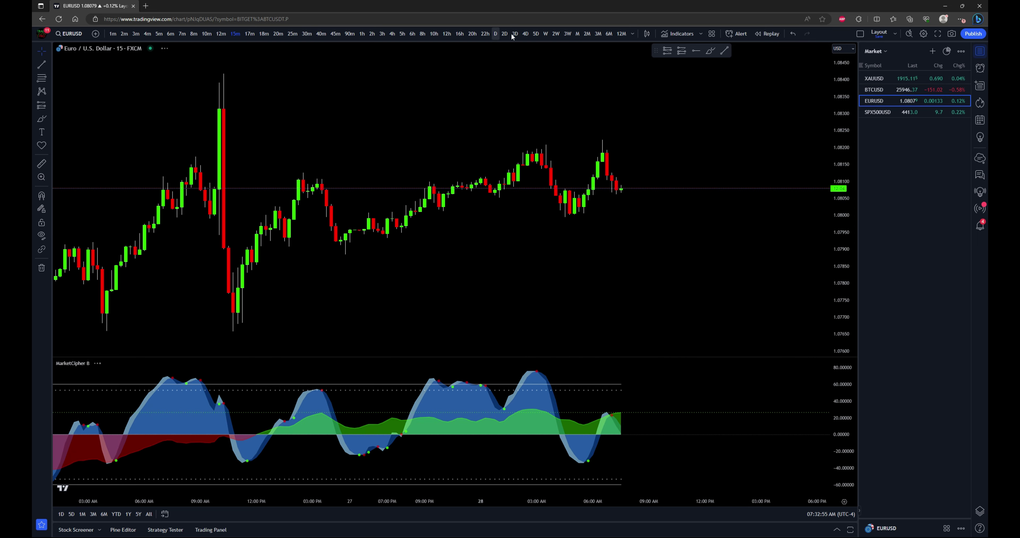
{"action": "left_click", "coordinate": [545, 34]}
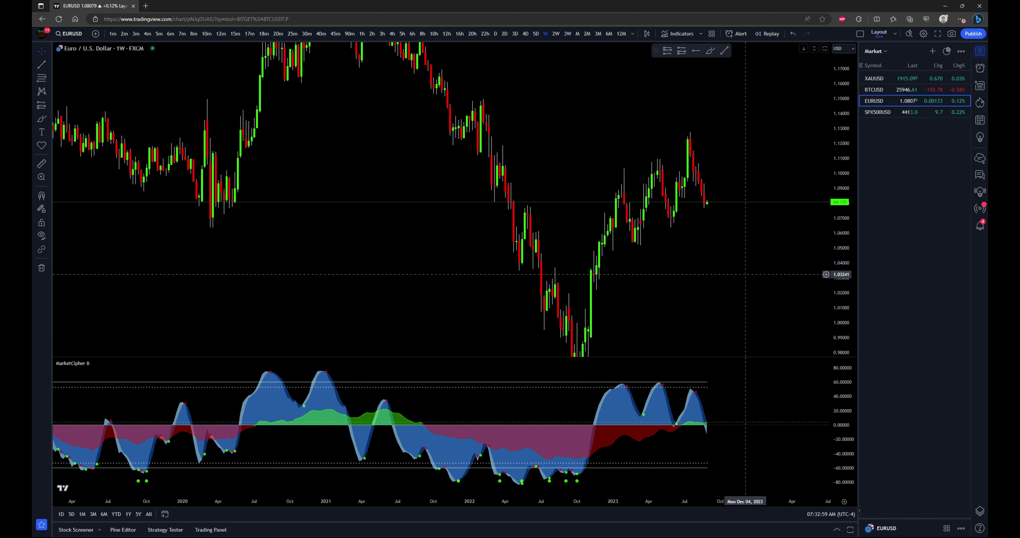
{"action": "left_click_drag", "start_coordinate": [611, 315], "coordinate": [653, 288]}
{"action": "scroll", "coordinate": [810, 222], "scroll_direction": "down", "scroll_amount": 1}
{"action": "left_click_drag", "start_coordinate": [840, 209], "coordinate": [841, 280]}
{"action": "left_click_drag", "start_coordinate": [725, 292], "coordinate": [680, 302]}
{"action": "scroll", "coordinate": [700, 287], "scroll_direction": "up", "scroll_amount": 1}
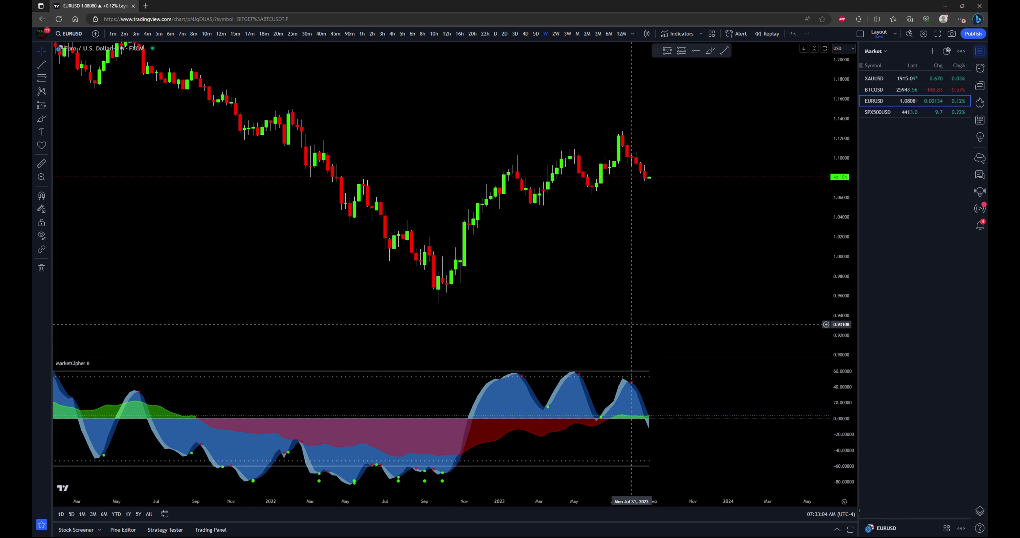
{"action": "left_click_drag", "start_coordinate": [759, 220], "coordinate": [786, 232]}
{"action": "left_click_drag", "start_coordinate": [840, 293], "coordinate": [840, 248]}
{"action": "left_click_drag", "start_coordinate": [739, 335], "coordinate": [720, 334]}
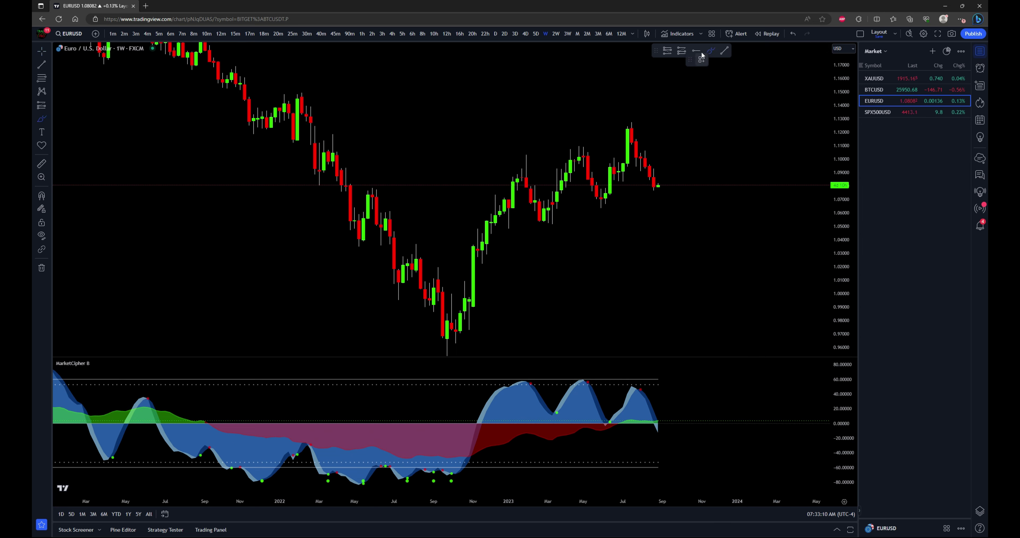
Draw trend lines on weekly EURUSD from about 1.110 to 1.129 across the April and July 2023 highs, and down across the matching MarketCipher B peaks
{"action": "left_click_drag", "start_coordinate": [574, 146], "coordinate": [628, 120]}
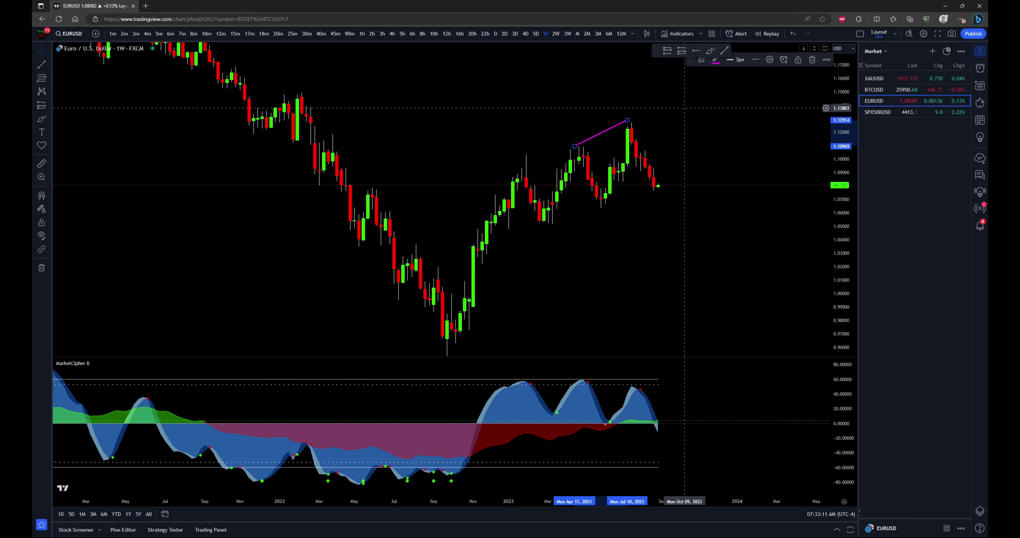
{"action": "left_click", "coordinate": [725, 51]}
{"action": "left_click_drag", "start_coordinate": [579, 376], "coordinate": [645, 386]}
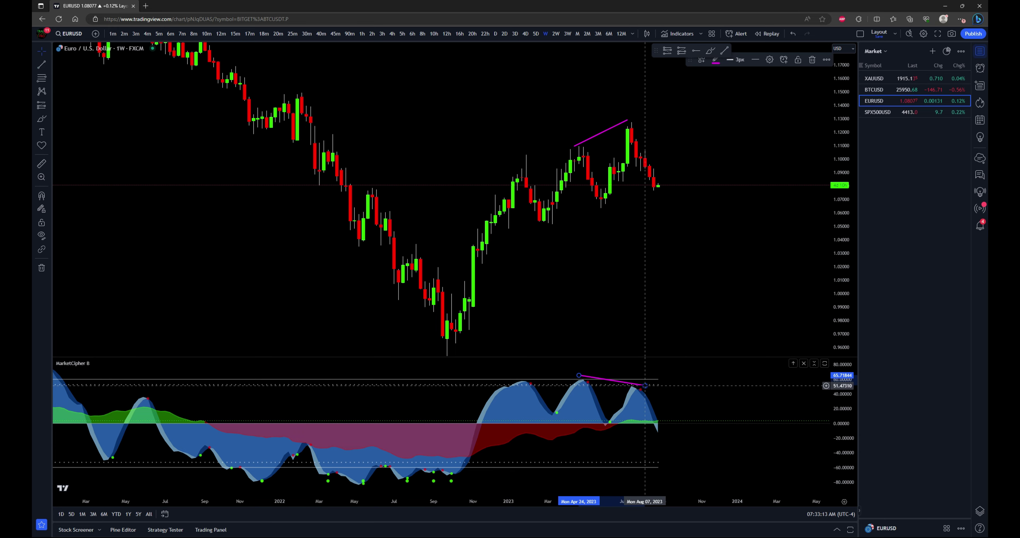
{"action": "left_click", "coordinate": [713, 349]}
Examine the weekly EURUSD divergence in the enlarged MarketCipher B pane and against the price candles since the 2022 low
{"action": "double_click", "coordinate": [693, 402]}
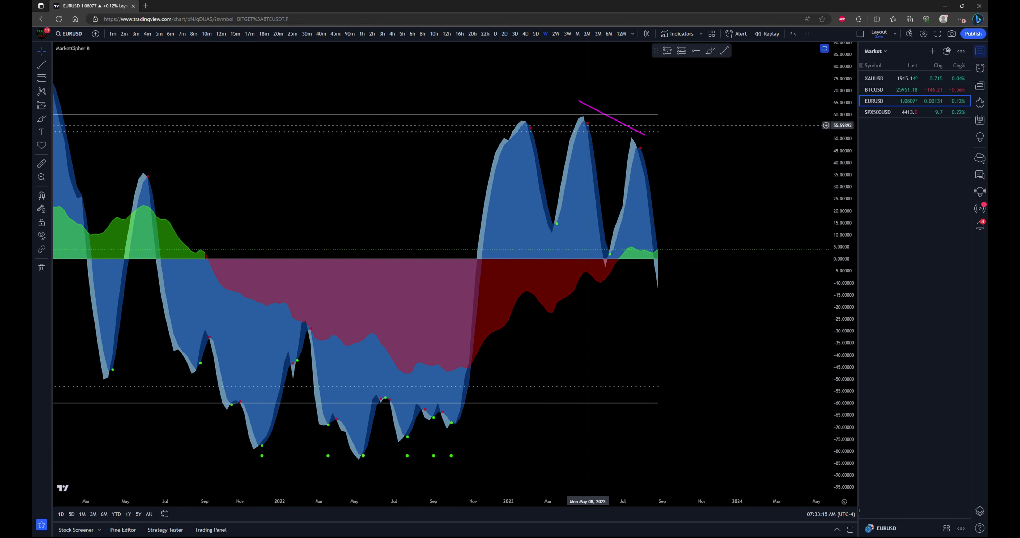
{"action": "double_click", "coordinate": [614, 117]}
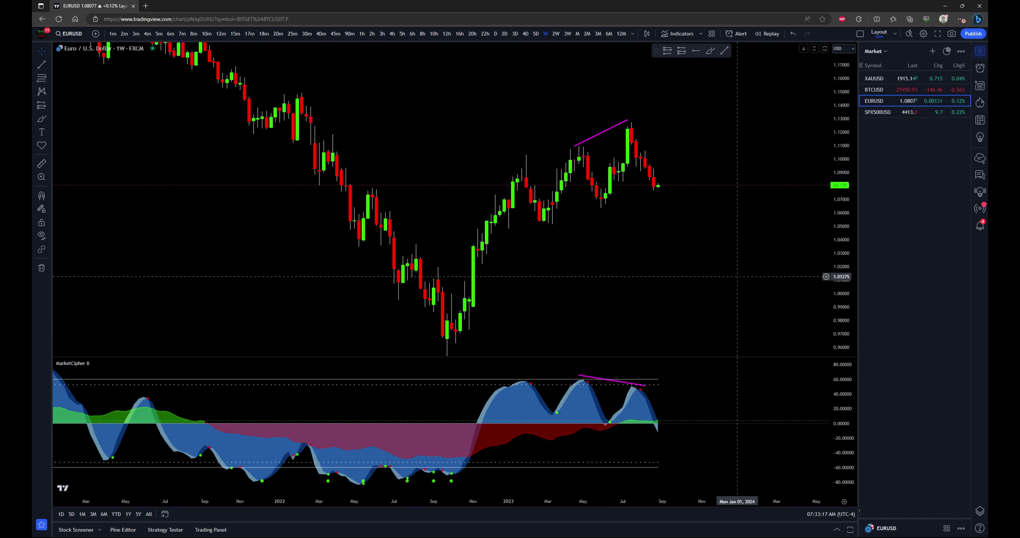
{"action": "scroll", "coordinate": [645, 287], "scroll_direction": "up", "scroll_amount": 2}
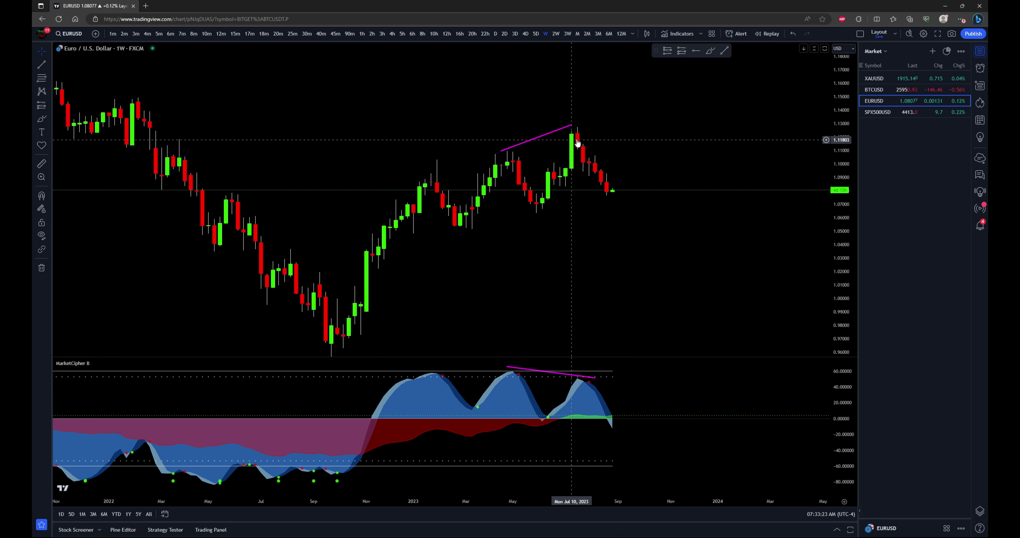
{"action": "scroll", "coordinate": [677, 393], "scroll_direction": "up", "scroll_amount": 3}
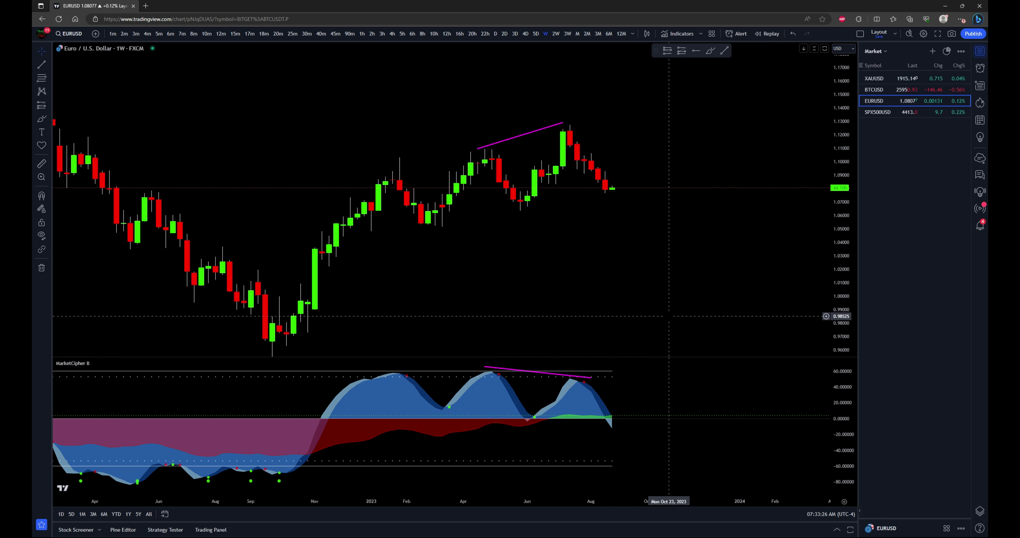
{"action": "double_click", "coordinate": [677, 393]}
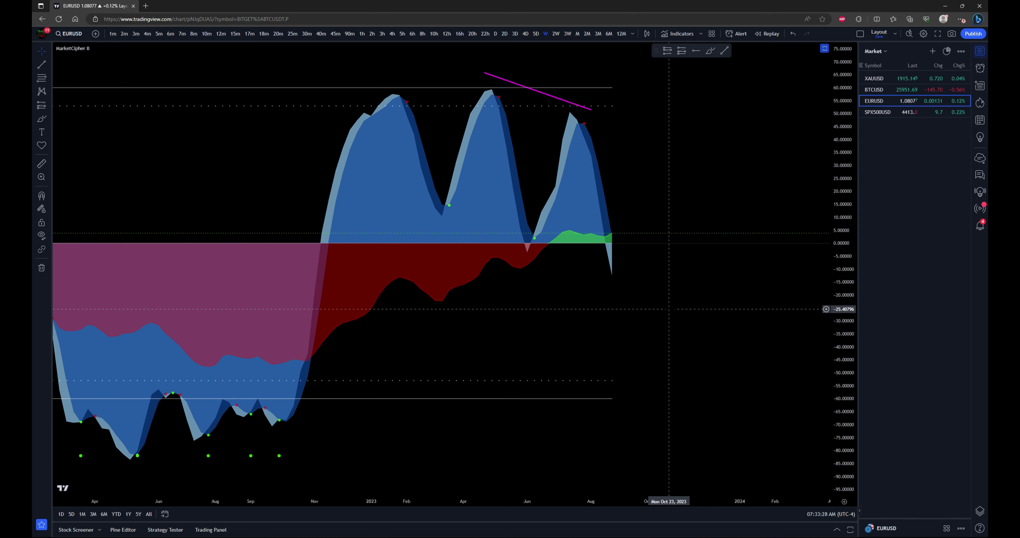
{"action": "double_click", "coordinate": [577, 378]}
{"action": "scroll", "coordinate": [304, 378], "scroll_direction": "down", "scroll_amount": 3}
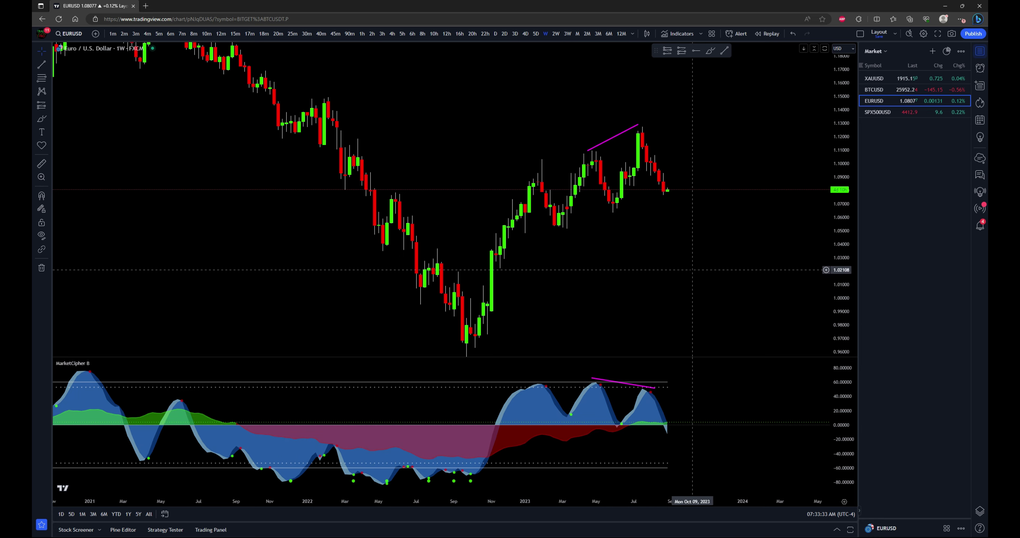
{"action": "scroll", "coordinate": [692, 273], "scroll_direction": "up", "scroll_amount": 2}
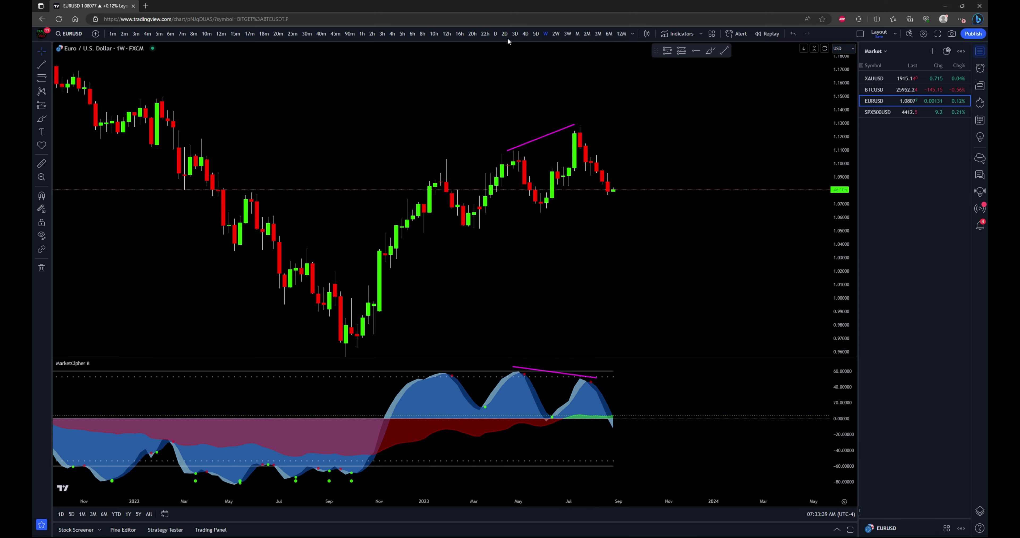
Compare the marked EURUSD divergence on the daily and 3-day timeframes, inspecting the 3-day MarketCipher B waves enlarged
{"action": "left_click", "coordinate": [495, 34]}
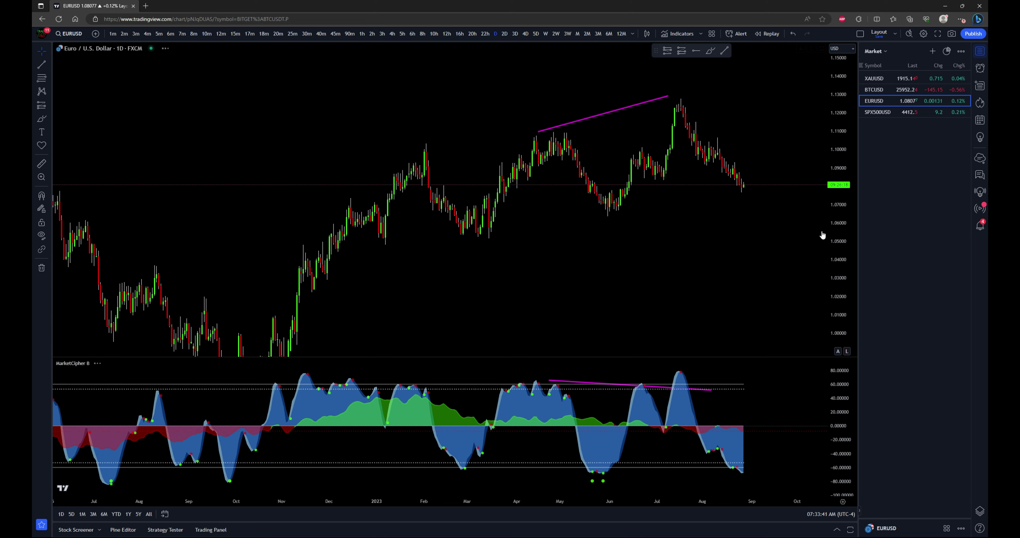
{"action": "left_click_drag", "start_coordinate": [767, 320], "coordinate": [748, 281]}
{"action": "scroll", "coordinate": [748, 281], "scroll_direction": "up", "scroll_amount": 3}
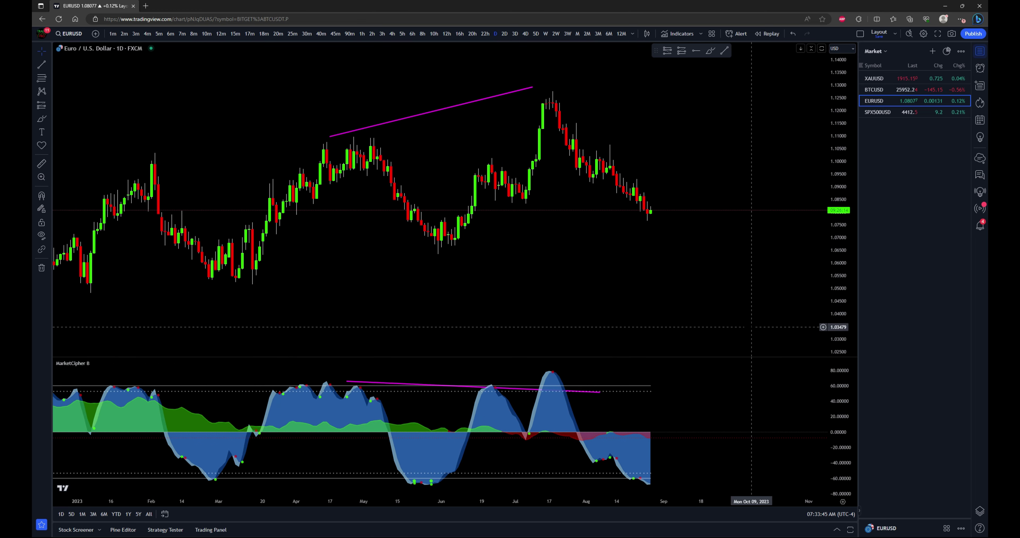
{"action": "left_click", "coordinate": [515, 34]}
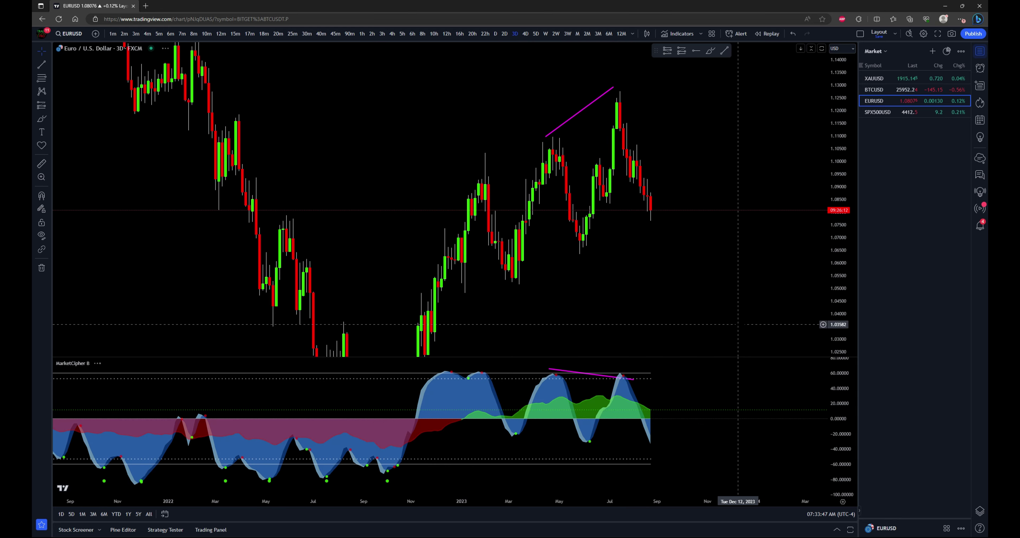
{"action": "left_click_drag", "start_coordinate": [738, 325], "coordinate": [677, 257]}
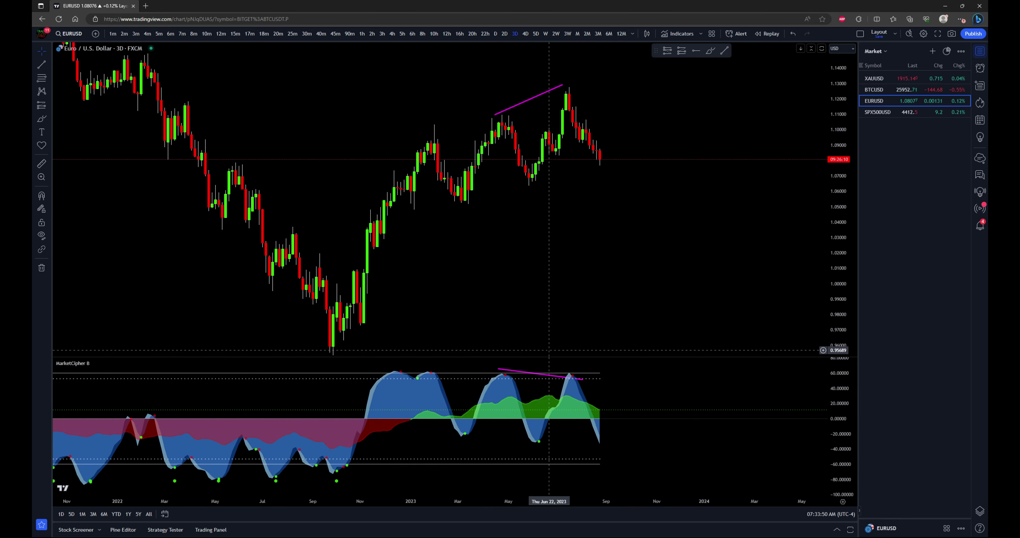
{"action": "double_click", "coordinate": [627, 369]}
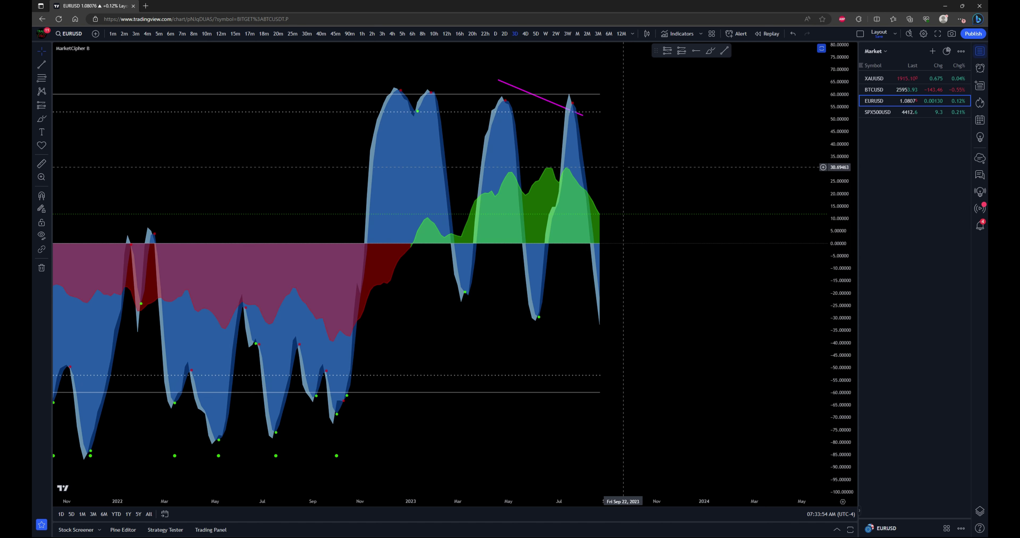
{"action": "double_click", "coordinate": [624, 167]}
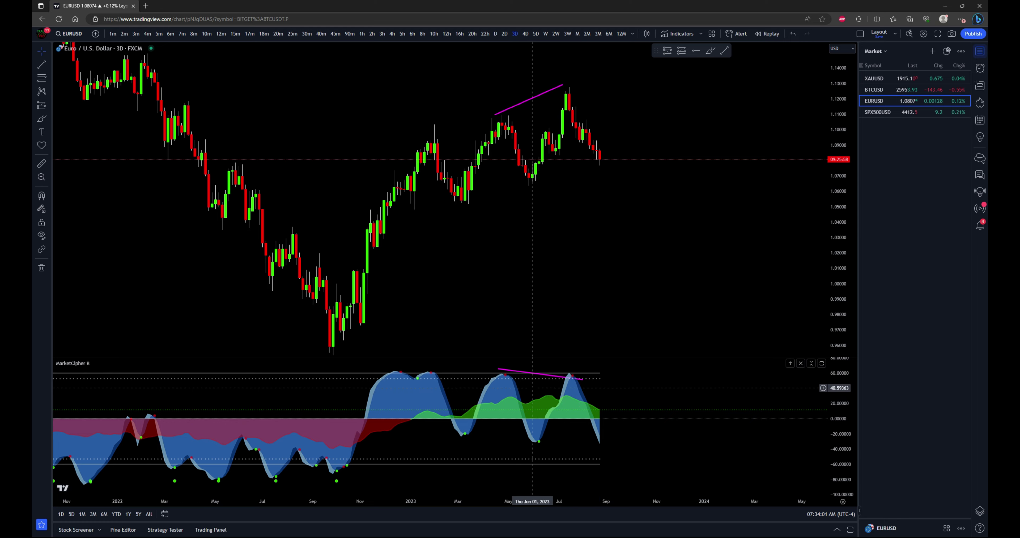
{"action": "left_click_drag", "start_coordinate": [650, 278], "coordinate": [714, 292]}
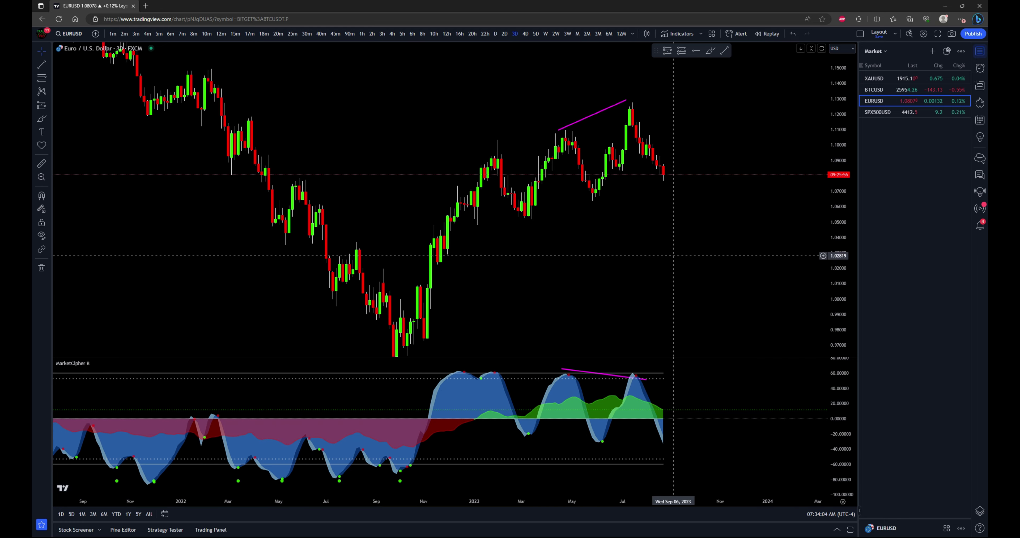
Return EURUSD to the daily timeframe and examine the MarketCipher B waves enlarged and against price history back to mid-2020
{"action": "left_click", "coordinate": [497, 34]}
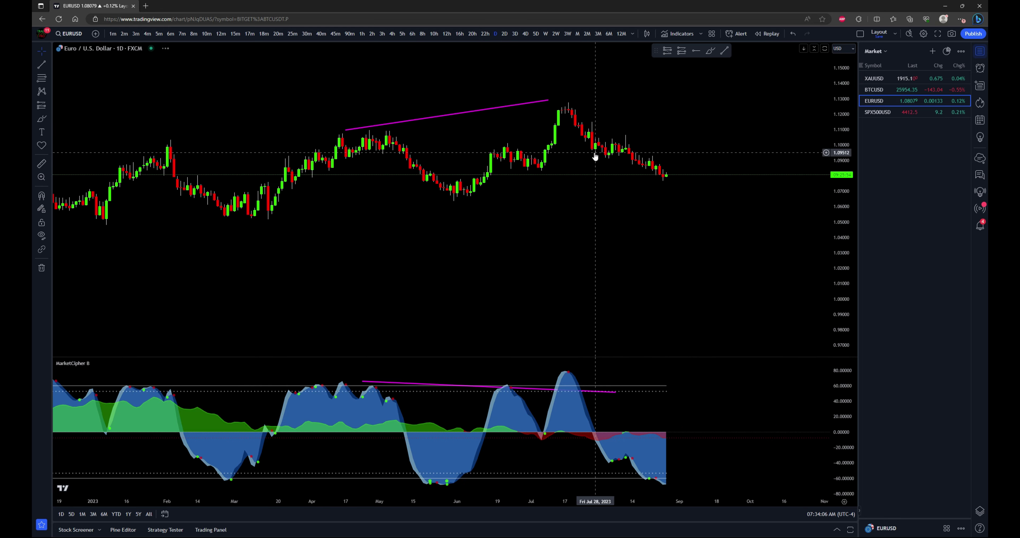
{"action": "scroll", "coordinate": [596, 157], "scroll_direction": "down", "scroll_amount": 3}
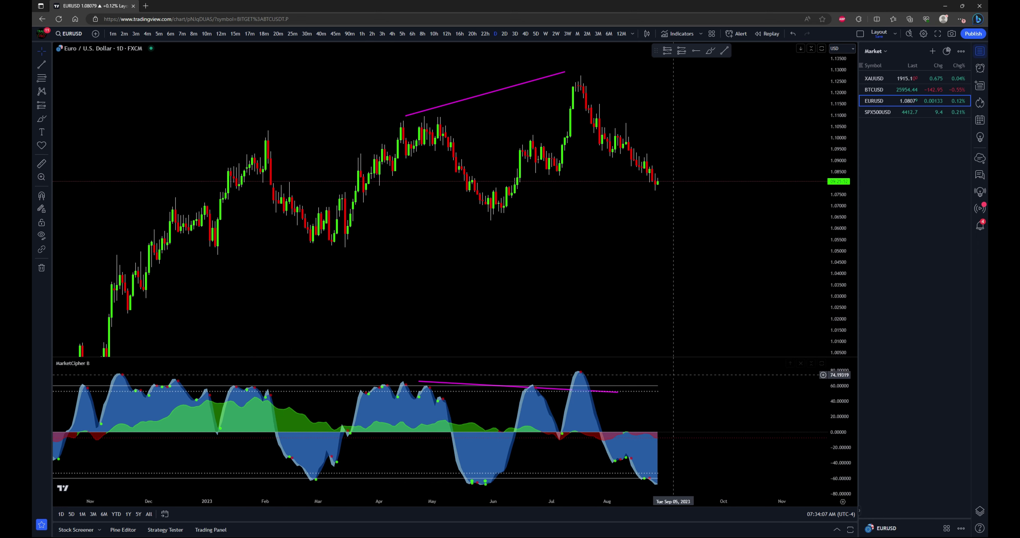
{"action": "scroll", "coordinate": [710, 273], "scroll_direction": "up", "scroll_amount": 4}
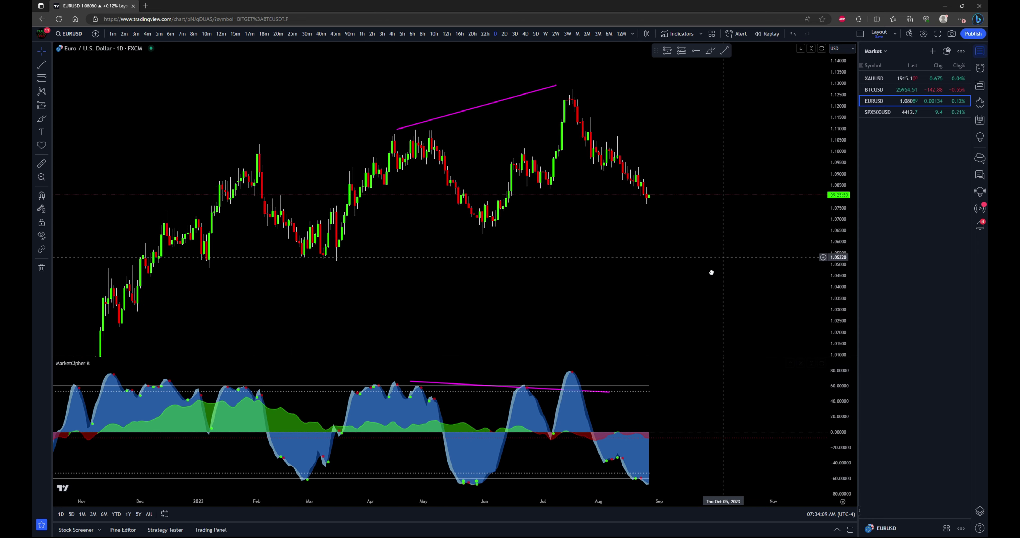
{"action": "double_click", "coordinate": [605, 412]}
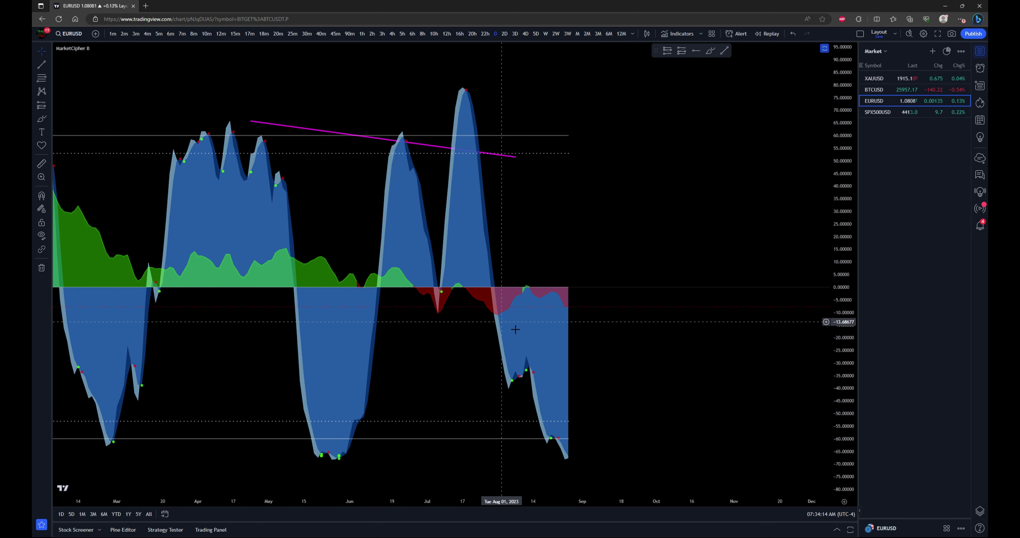
{"action": "double_click", "coordinate": [630, 352]}
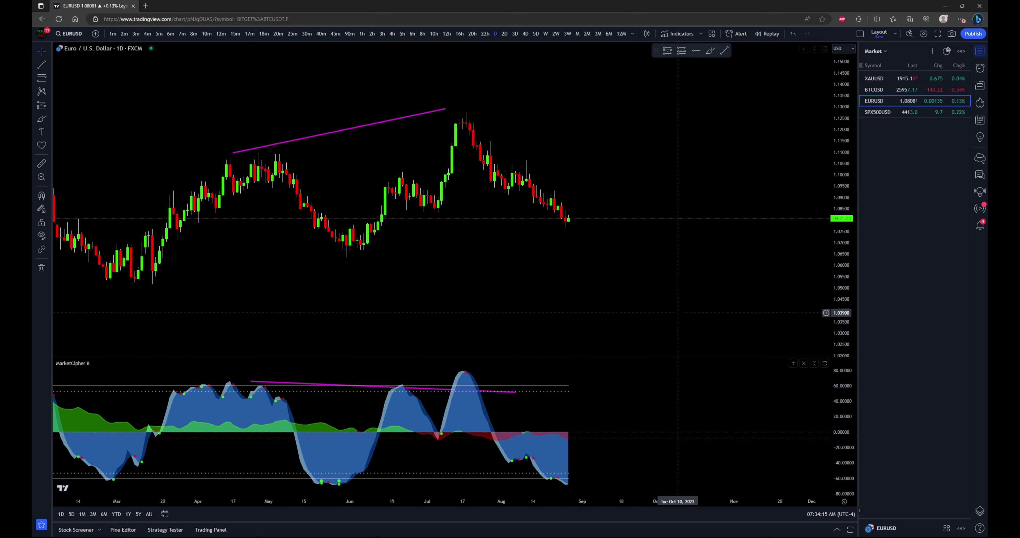
{"action": "scroll", "coordinate": [678, 313], "scroll_direction": "down", "scroll_amount": 5}
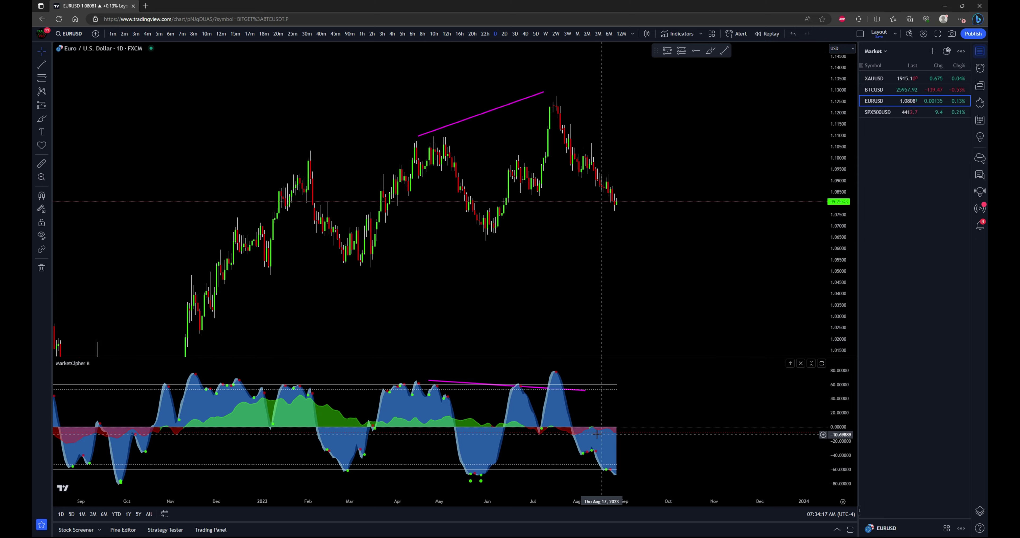
{"action": "scroll", "coordinate": [597, 434], "scroll_direction": "down", "scroll_amount": 5}
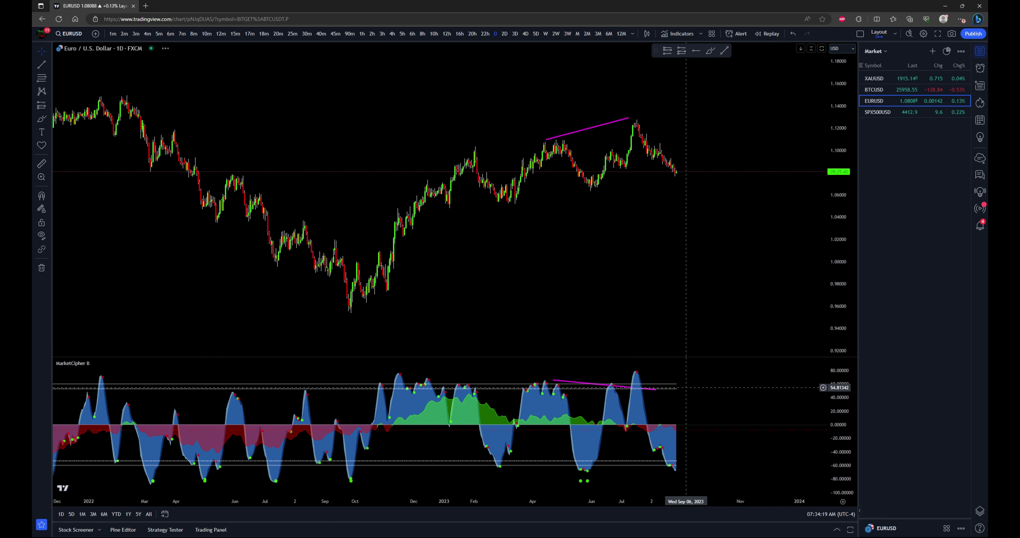
{"action": "scroll", "coordinate": [437, 455], "scroll_direction": "down", "scroll_amount": 5}
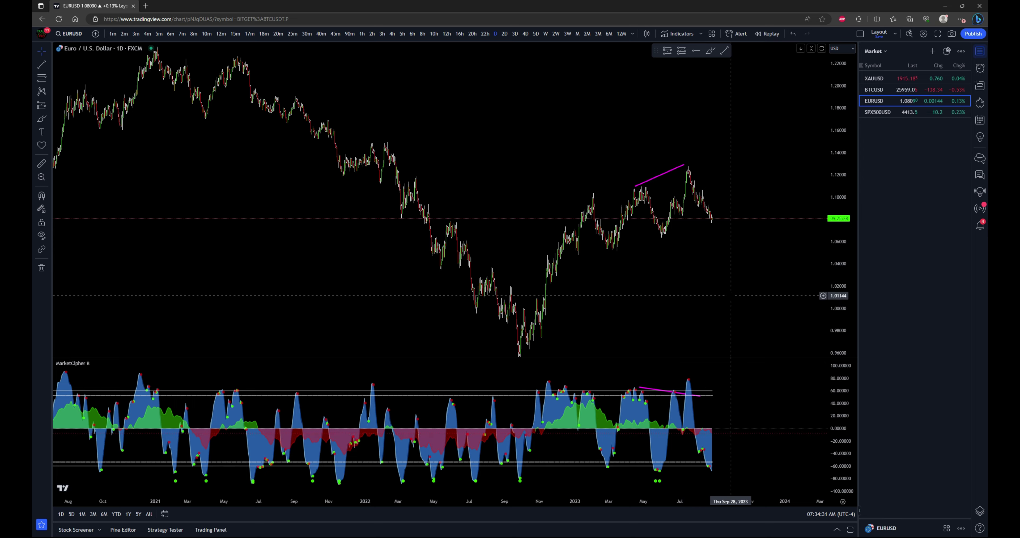
{"action": "scroll", "coordinate": [706, 437], "scroll_direction": "up", "scroll_amount": 5}
{"action": "scroll", "coordinate": [747, 324], "scroll_direction": "up", "scroll_amount": 3}
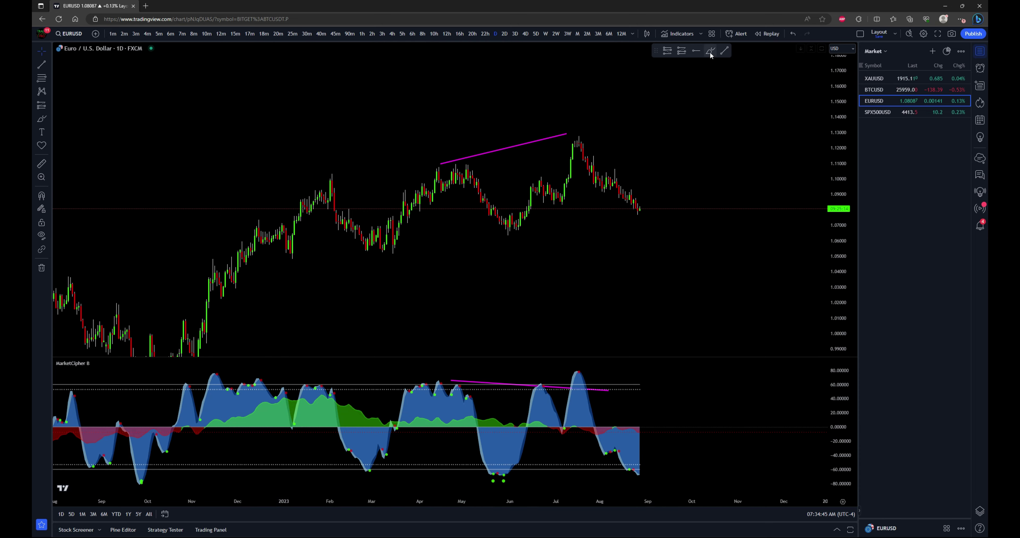
Draw daily trend lines along the MarketCipher B money flow from about -11 to -8 and under the August price lows from about 1.093 to 1.074
{"action": "scroll", "coordinate": [648, 218], "scroll_direction": "up", "scroll_amount": 5}
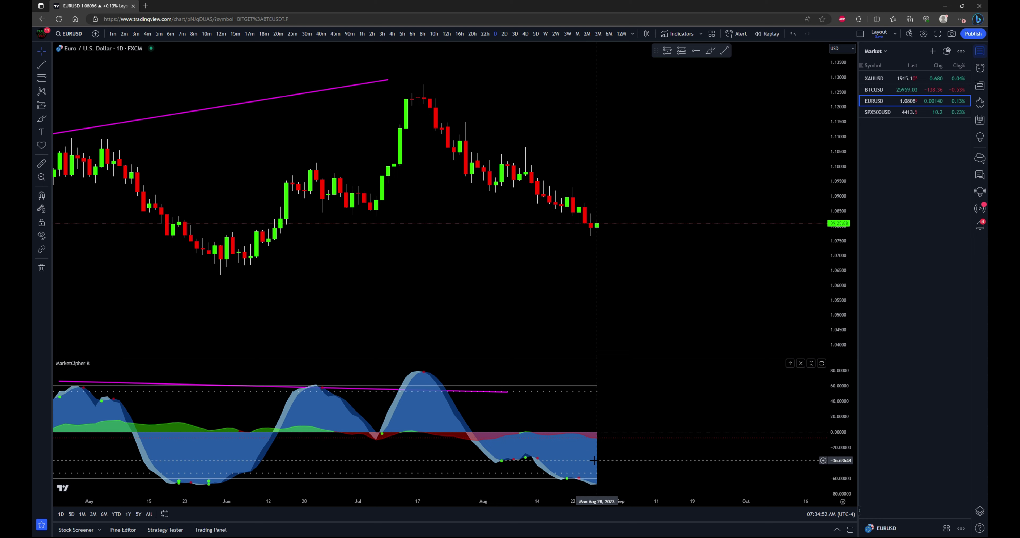
{"action": "double_click", "coordinate": [639, 395]}
{"action": "left_click", "coordinate": [725, 50]}
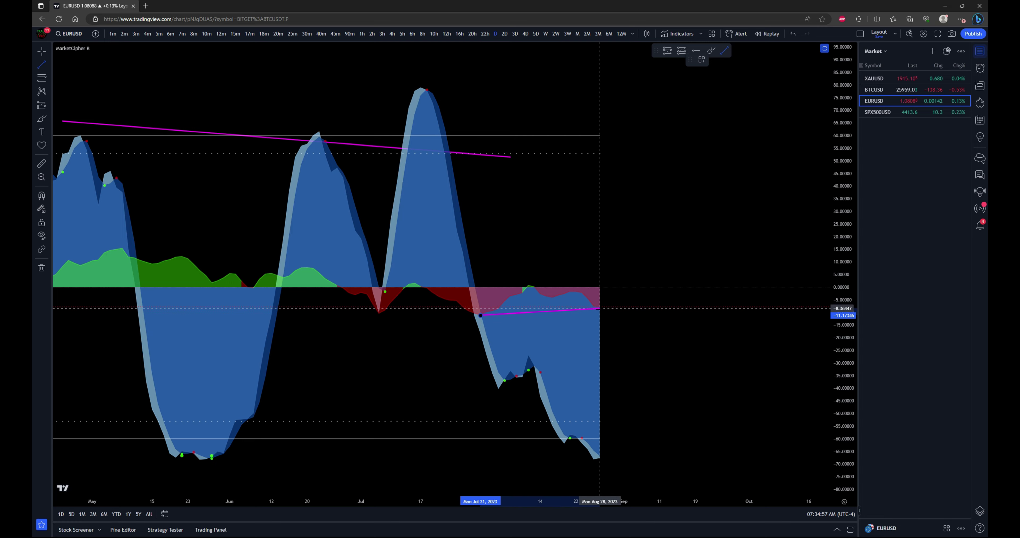
{"action": "left_click", "coordinate": [600, 309]}
{"action": "double_click", "coordinate": [684, 196]}
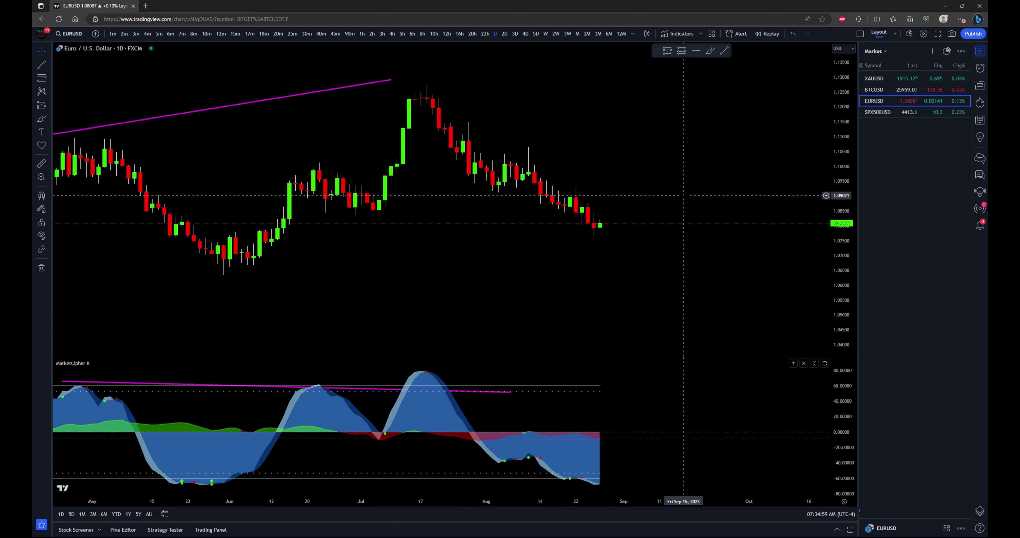
{"action": "left_click", "coordinate": [725, 50]}
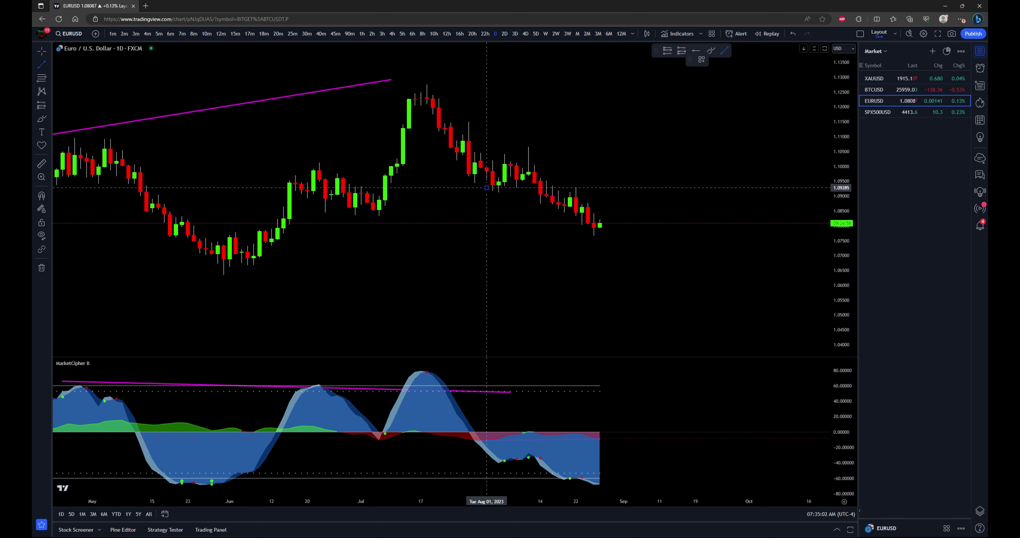
{"action": "left_click", "coordinate": [614, 243]}
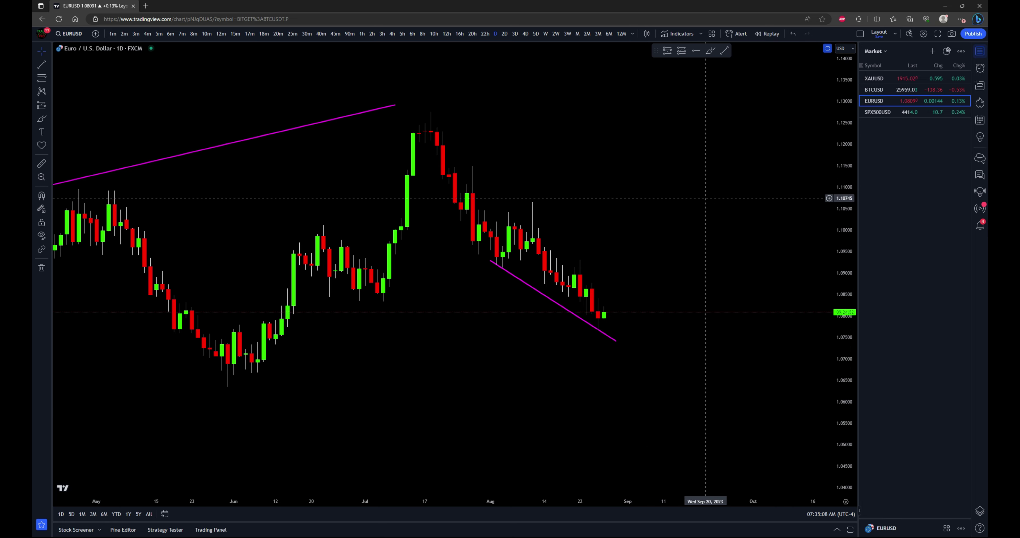
{"action": "scroll", "coordinate": [685, 185], "scroll_direction": "down", "scroll_amount": 3}
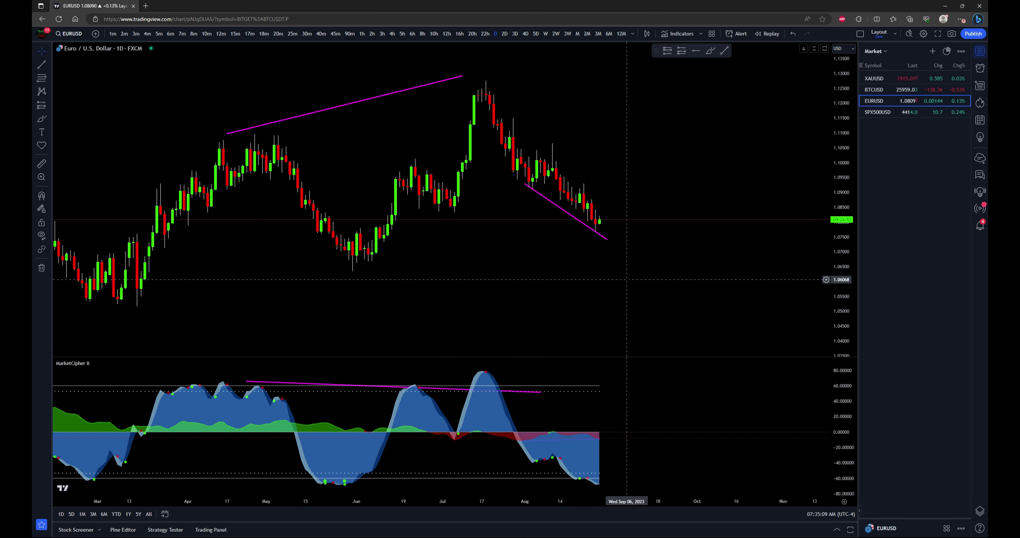
Remove all drawings from the EURUSD chart and switch it to the 12-hour timeframe
{"action": "right_click", "coordinate": [663, 162]}
{"action": "left_click", "coordinate": [707, 324]}
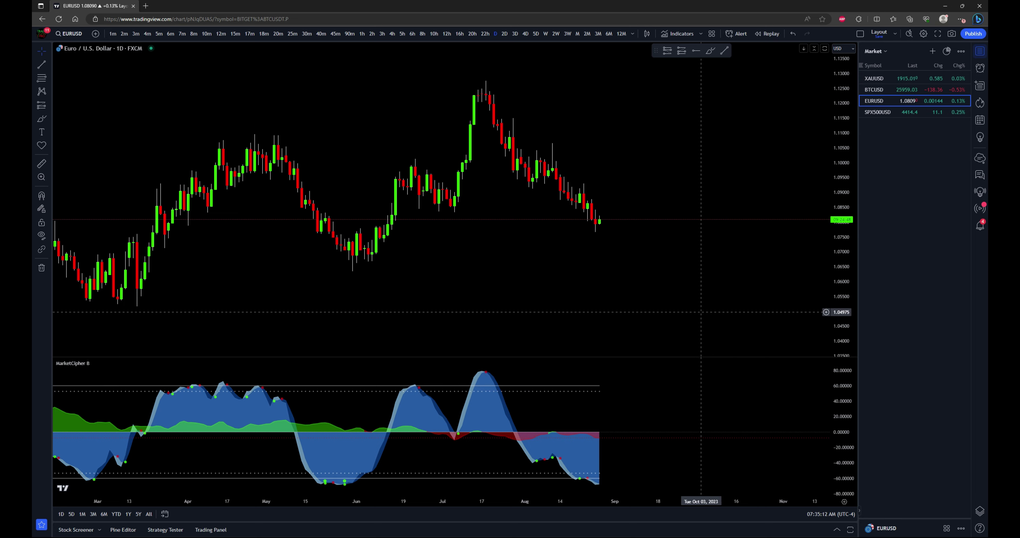
{"action": "scroll", "coordinate": [746, 291], "scroll_direction": "down", "scroll_amount": 3}
{"action": "left_click_drag", "start_coordinate": [746, 291], "coordinate": [699, 292]}
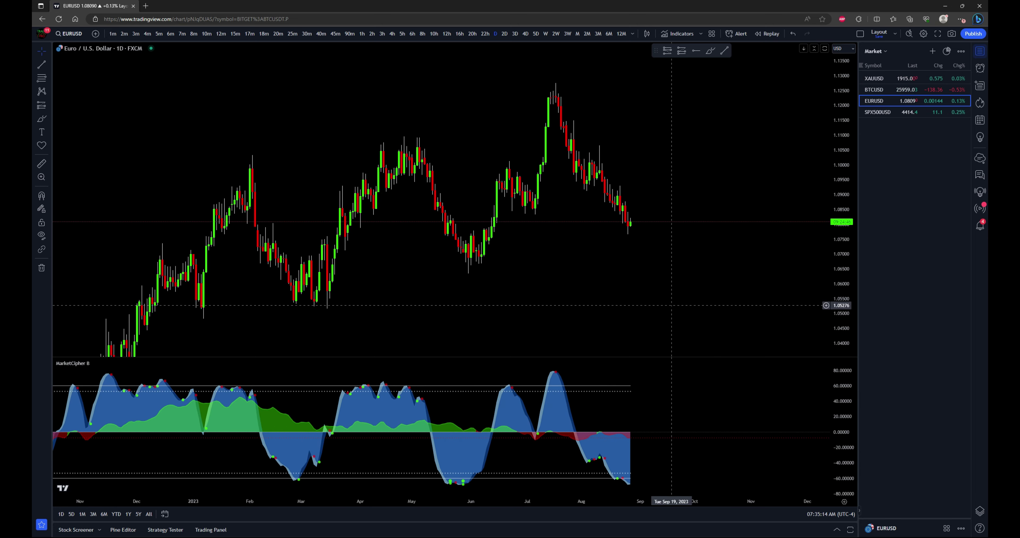
{"action": "scroll", "coordinate": [460, 44], "scroll_direction": "up", "scroll_amount": 2}
{"action": "left_click", "coordinate": [446, 34]}
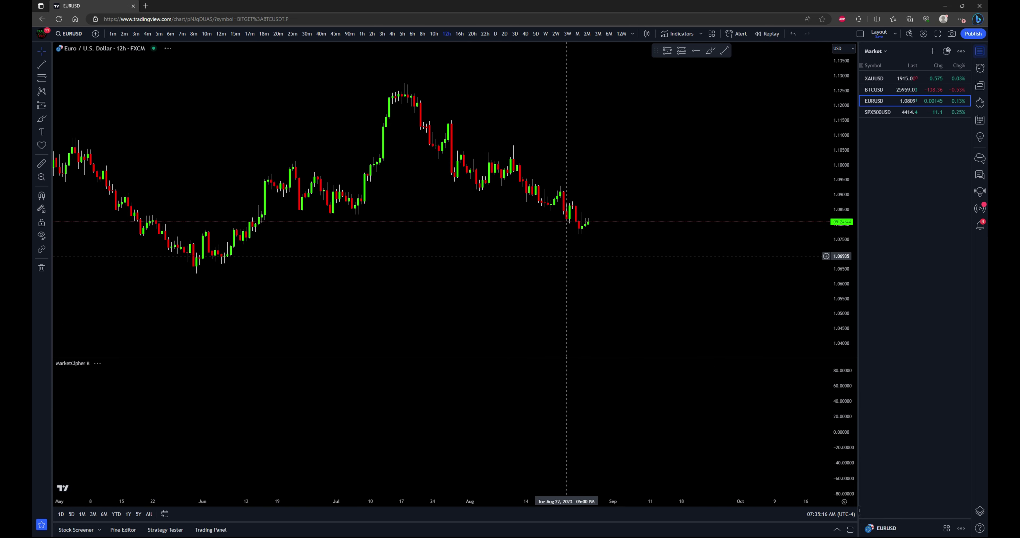
{"action": "scroll", "coordinate": [650, 336], "scroll_direction": "up", "scroll_amount": 2}
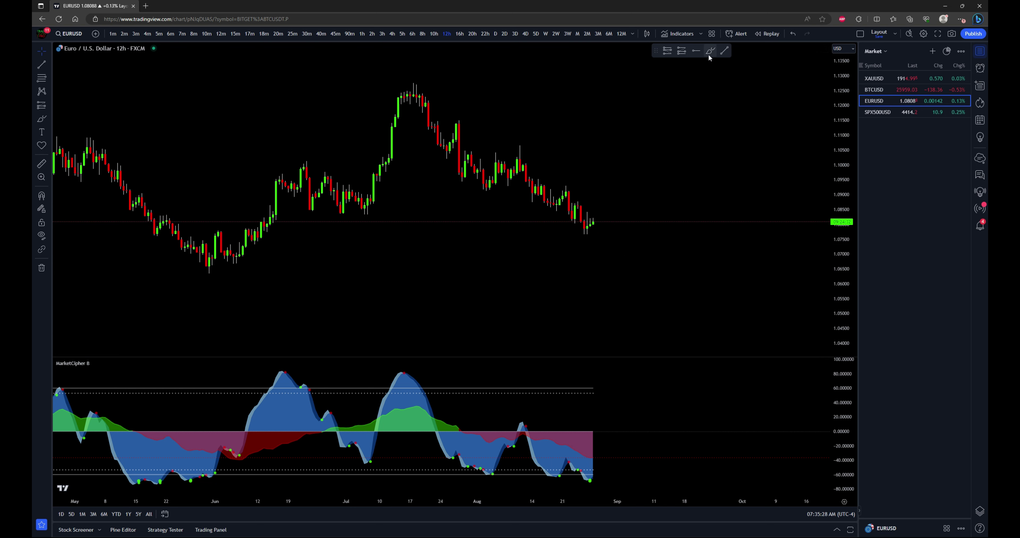
Brush an expected 12-hour price path from the last candle up to about 1.087, down to about 1.074 and up to an arrowhead near 1.091
{"action": "left_click_drag", "start_coordinate": [595, 224], "coordinate": [596, 224]}
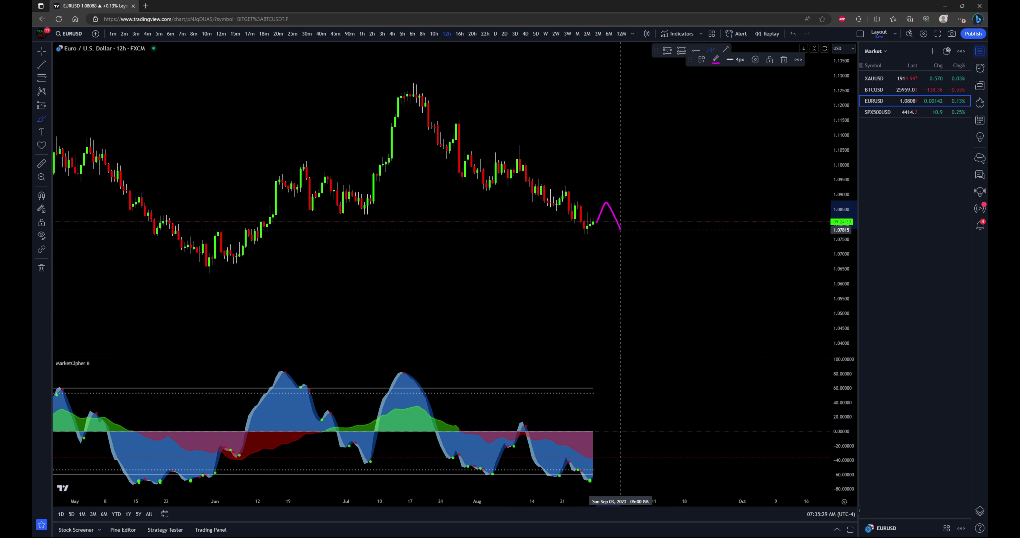
{"action": "left_click_drag", "start_coordinate": [669, 243], "coordinate": [752, 210]}
{"action": "scroll", "coordinate": [752, 210], "scroll_direction": "down", "scroll_amount": 3}
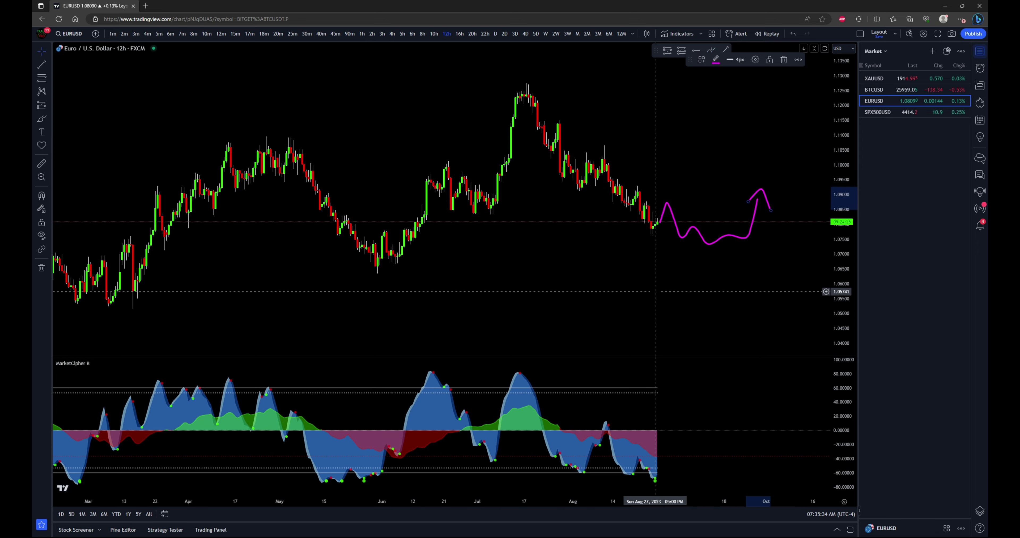
{"action": "left_click_drag", "start_coordinate": [645, 309], "coordinate": [623, 306]}
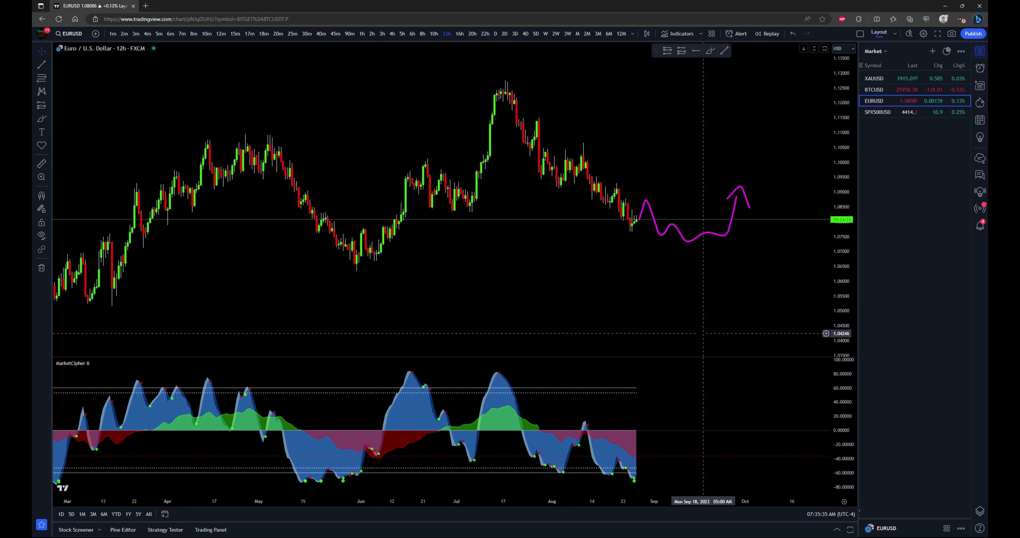
{"action": "scroll", "coordinate": [700, 333], "scroll_direction": "up", "scroll_amount": 2}
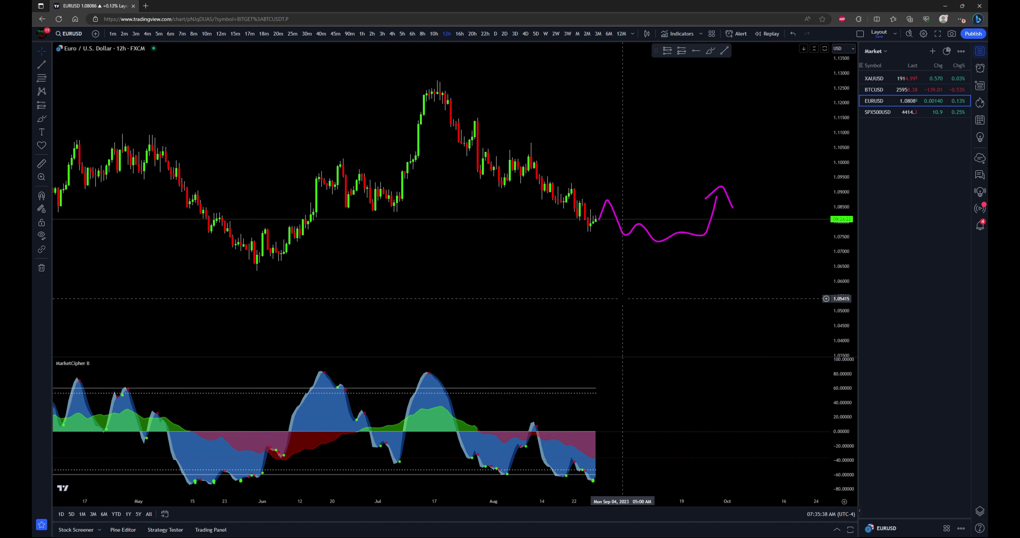
{"action": "scroll", "coordinate": [622, 346], "scroll_direction": "down", "scroll_amount": 1}
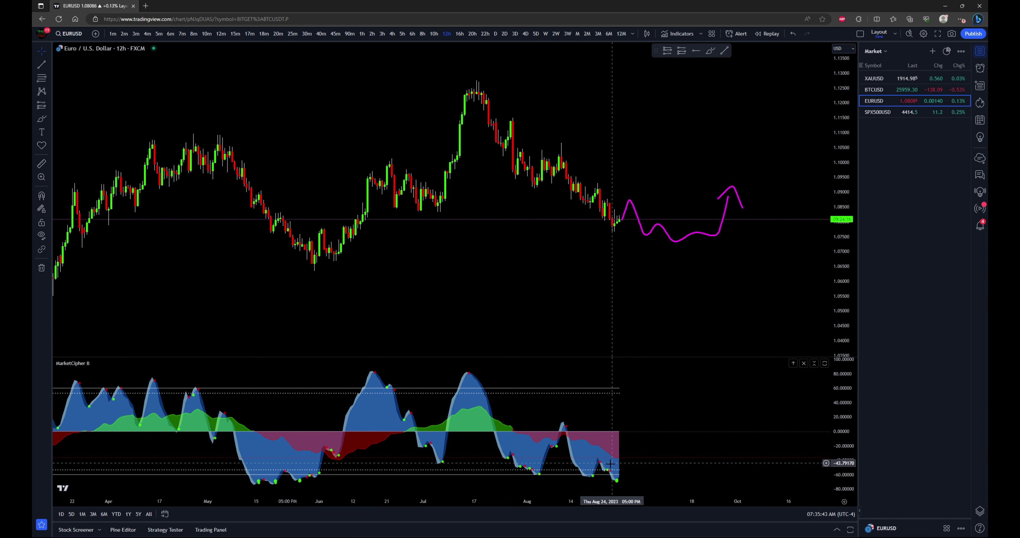
{"action": "left_click_drag", "start_coordinate": [726, 298], "coordinate": [711, 307]}
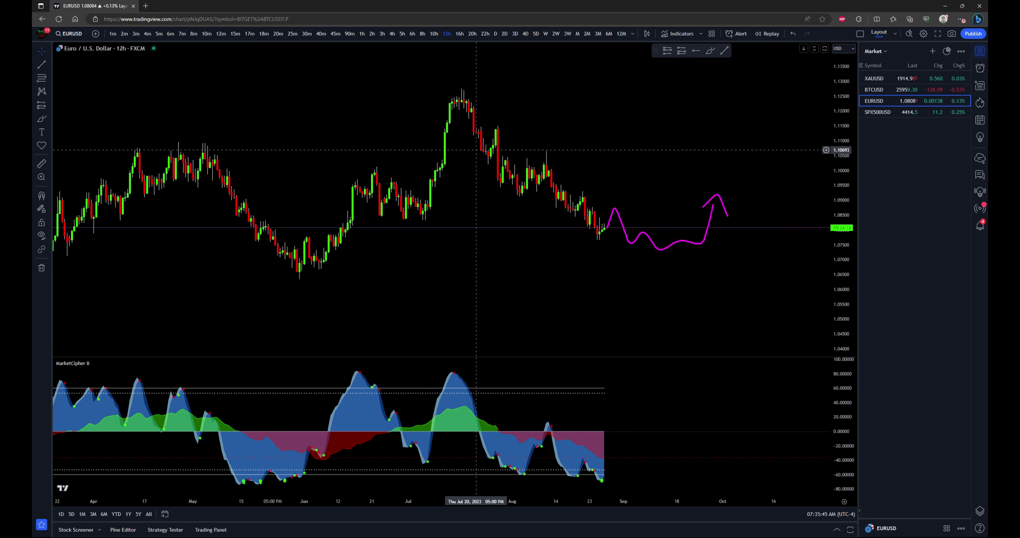
Switch EURUSD to the 1-hour timeframe, frame the August candles and remove all drawings
{"action": "left_click", "coordinate": [362, 34]}
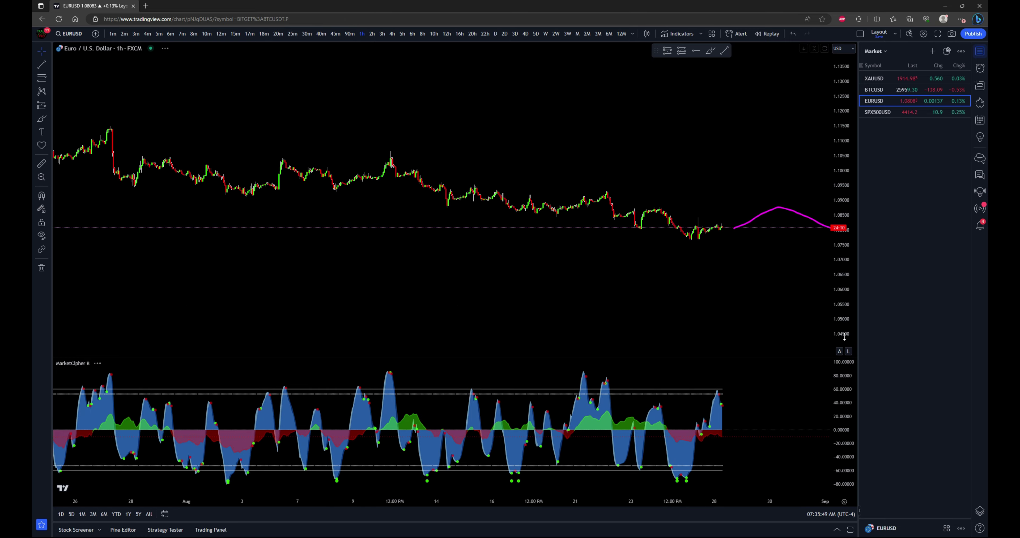
{"action": "left_click_drag", "start_coordinate": [696, 147], "coordinate": [655, 134]}
{"action": "scroll", "coordinate": [665, 328], "scroll_direction": "up", "scroll_amount": 3}
{"action": "left_click_drag", "start_coordinate": [630, 332], "coordinate": [613, 315]}
{"action": "right_click", "coordinate": [553, 280]}
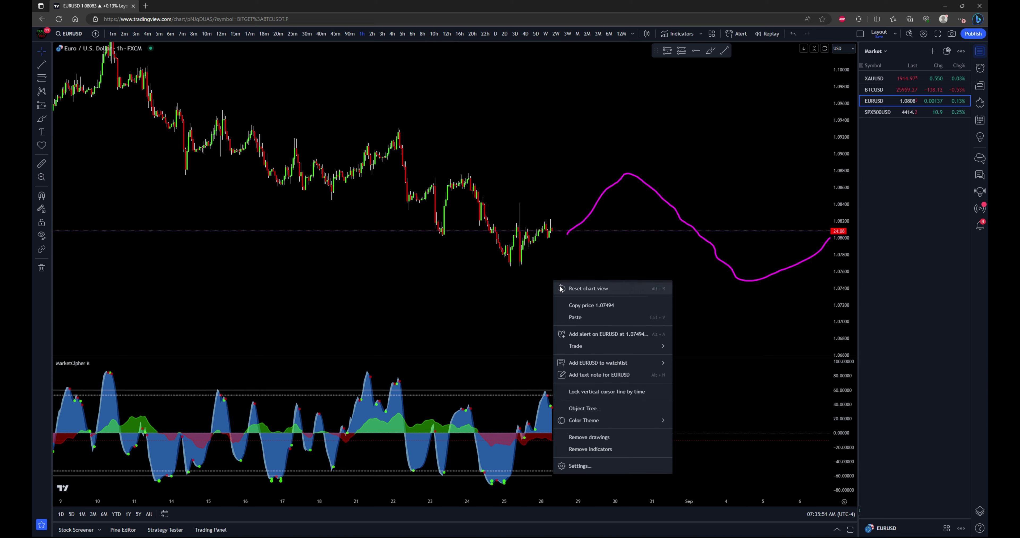
{"action": "left_click", "coordinate": [607, 441]}
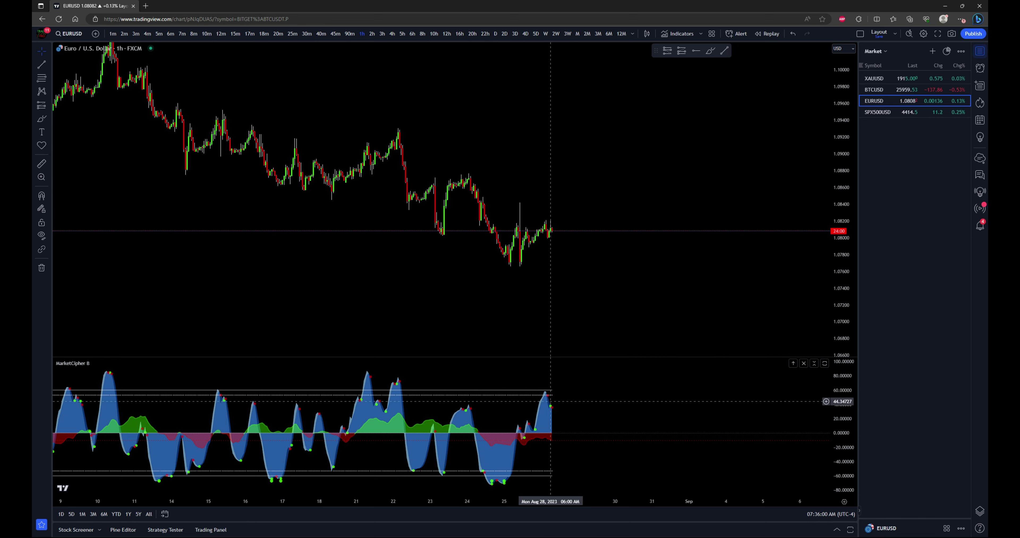
Examine the latest EURUSD 1-hour candles and their MarketCipher B waves across August at several zoom levels
{"action": "scroll", "coordinate": [548, 407], "scroll_direction": "down", "scroll_amount": 5}
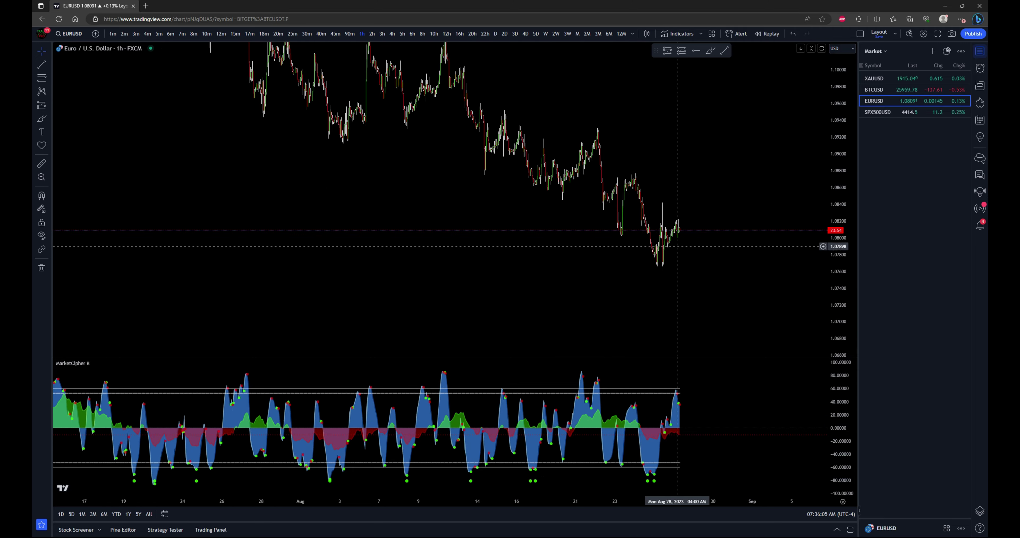
{"action": "scroll", "coordinate": [614, 329], "scroll_direction": "up", "scroll_amount": 10}
{"action": "left_click_drag", "start_coordinate": [375, 301], "coordinate": [679, 317]}
{"action": "scroll", "coordinate": [677, 317], "scroll_direction": "up", "scroll_amount": 5}
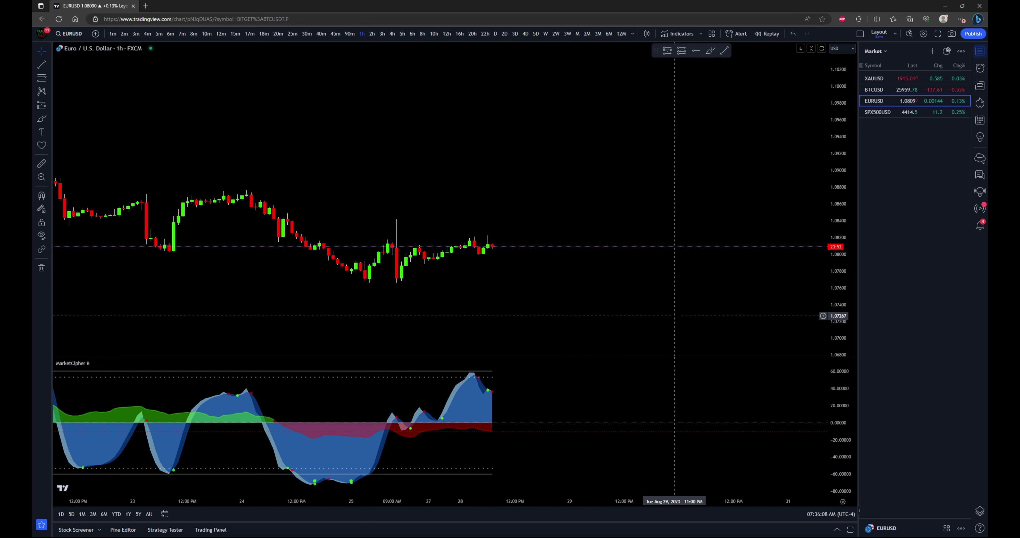
{"action": "left_click_drag", "start_coordinate": [836, 337], "coordinate": [835, 213]}
{"action": "left_click_drag", "start_coordinate": [606, 225], "coordinate": [729, 166]}
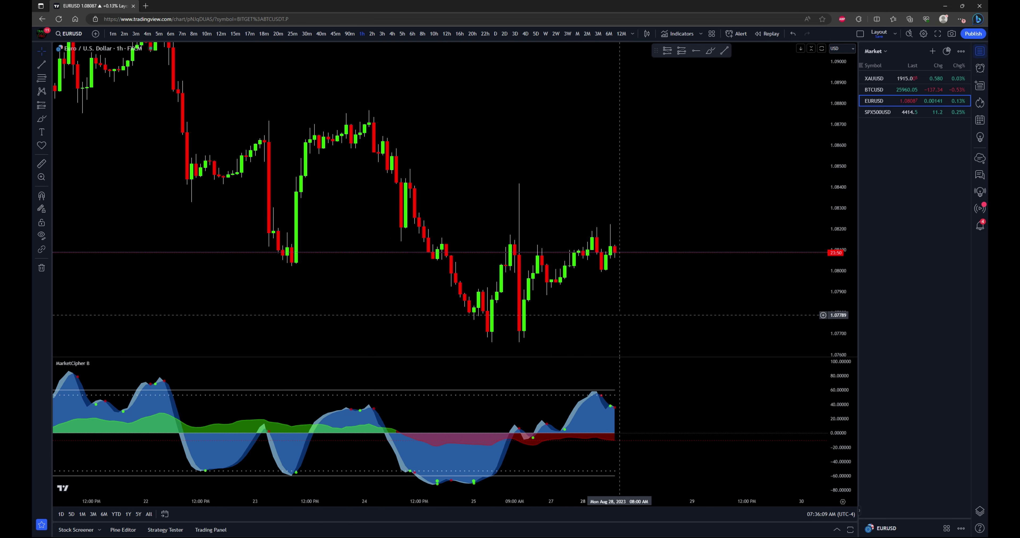
{"action": "scroll", "coordinate": [624, 320], "scroll_direction": "up", "scroll_amount": 1}
{"action": "left_click_drag", "start_coordinate": [678, 319], "coordinate": [690, 290]}
{"action": "left_click", "coordinate": [711, 52]}
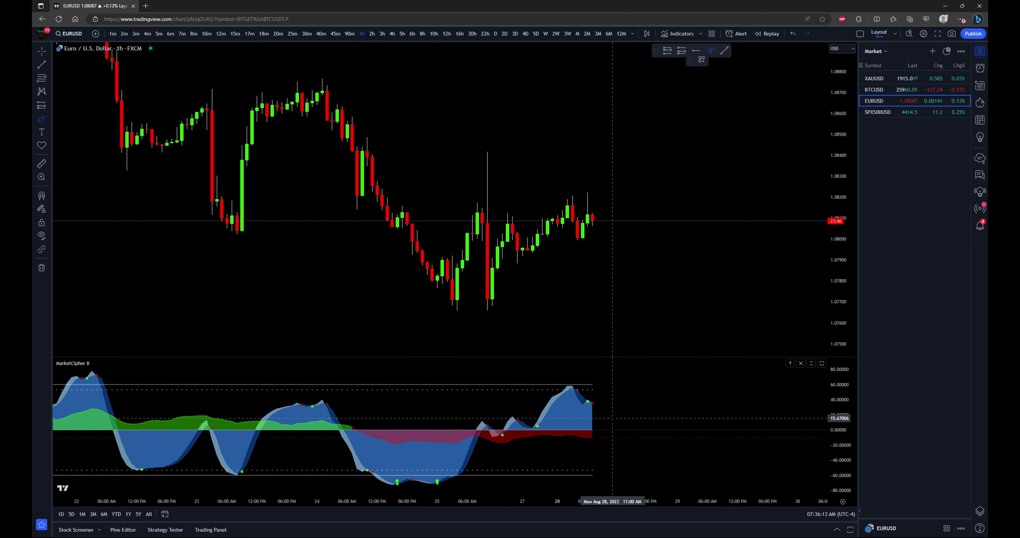
{"action": "key", "text": "Escape"}
{"action": "left_click_drag", "start_coordinate": [729, 288], "coordinate": [631, 292]}
{"action": "scroll", "coordinate": [800, 238], "scroll_direction": "down", "scroll_amount": 6}
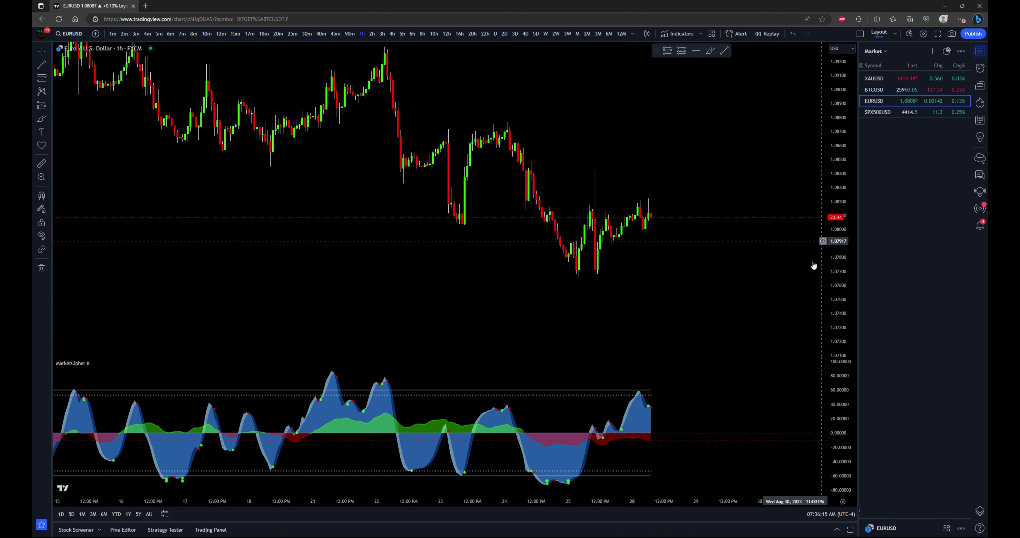
{"action": "scroll", "coordinate": [733, 244], "scroll_direction": "up", "scroll_amount": 3}
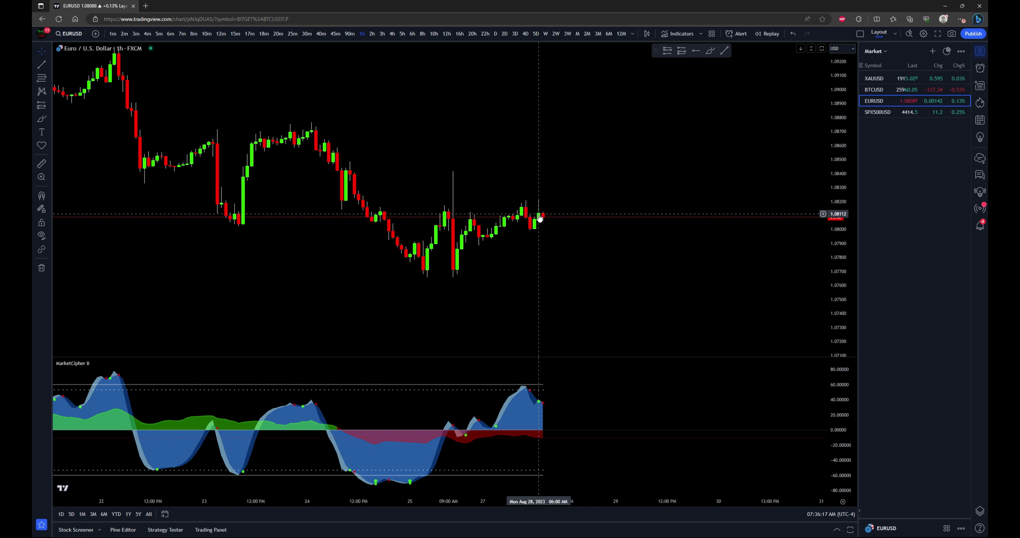
Brush a short mark at the tip of the long August 25 wick, at about 1.084, on the 1-hour chart
{"action": "left_click", "coordinate": [711, 50]}
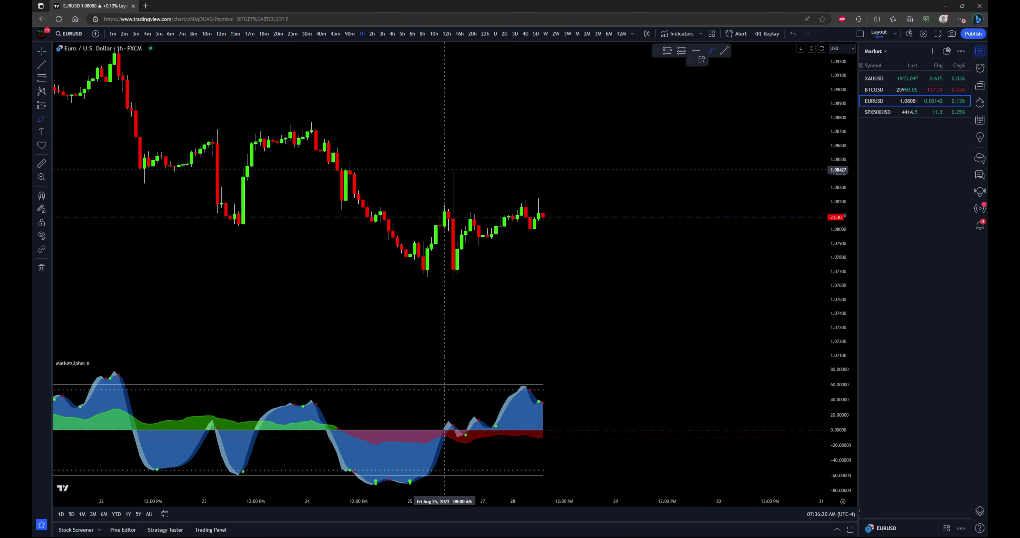
{"action": "left_click_drag", "start_coordinate": [452, 170], "coordinate": [481, 169]}
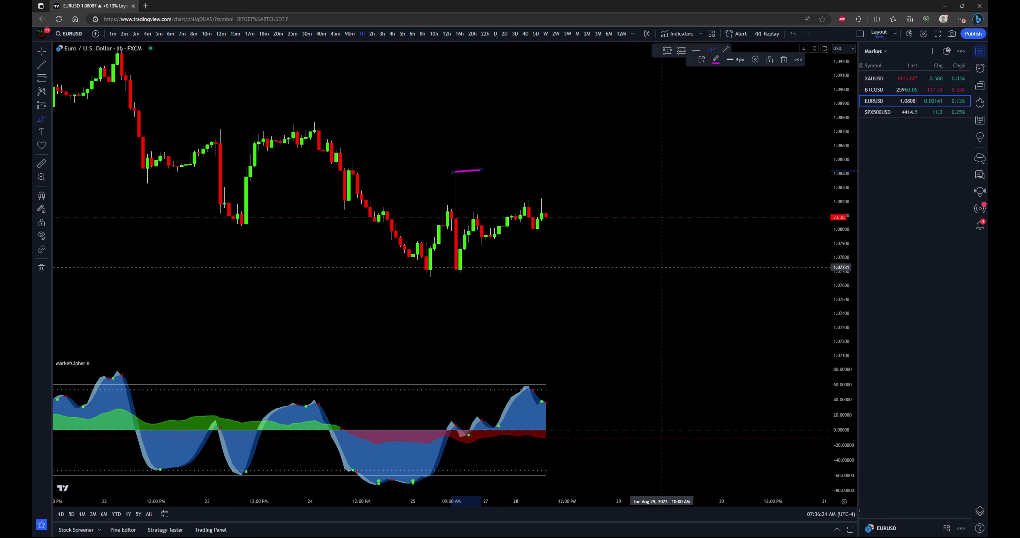
{"action": "scroll", "coordinate": [767, 250], "scroll_direction": "down", "scroll_amount": 5}
{"action": "scroll", "coordinate": [767, 251], "scroll_direction": "down", "scroll_amount": 2}
{"action": "left_click_drag", "start_coordinate": [842, 102], "coordinate": [842, 222]}
{"action": "left_click_drag", "start_coordinate": [759, 122], "coordinate": [704, 194]}
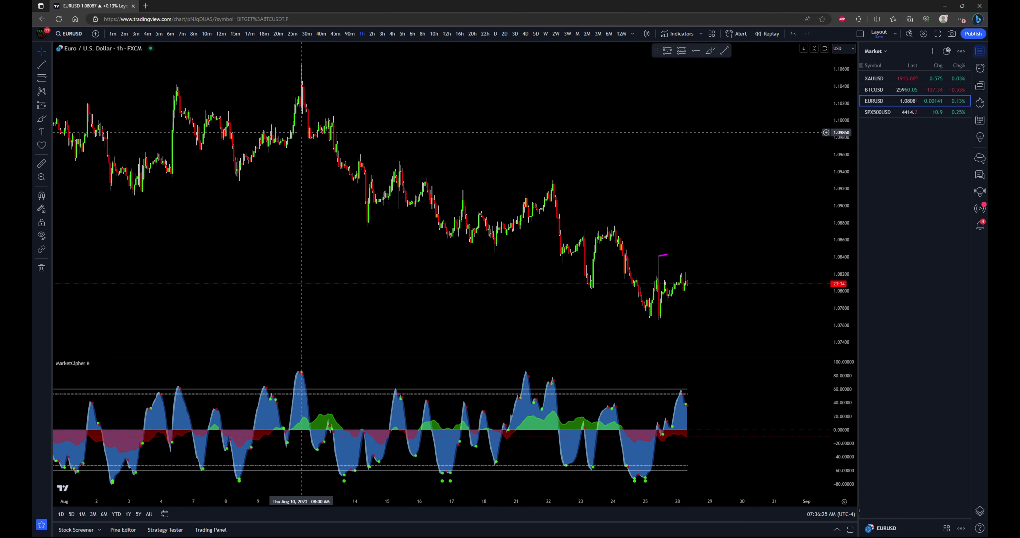
Remove all drawings from the EURUSD 1-hour chart
{"action": "scroll", "coordinate": [737, 273], "scroll_direction": "up", "scroll_amount": 3}
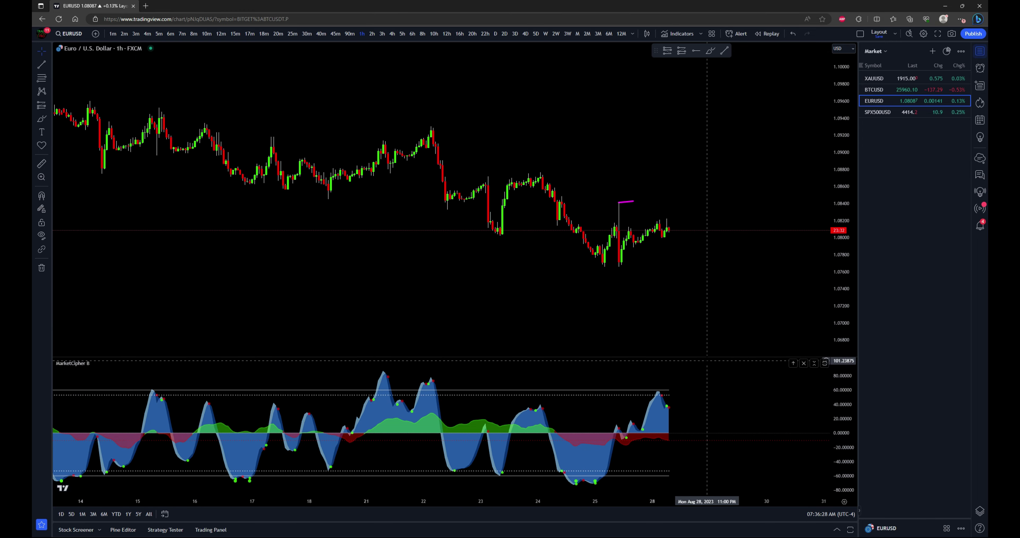
{"action": "scroll", "coordinate": [708, 361], "scroll_direction": "up", "scroll_amount": 5}
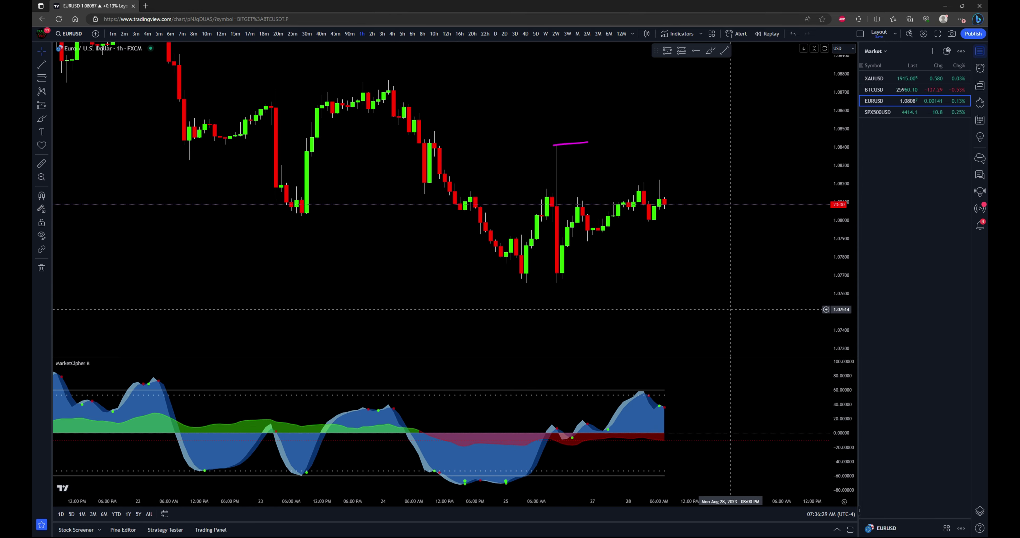
{"action": "scroll", "coordinate": [731, 310], "scroll_direction": "down", "scroll_amount": 5}
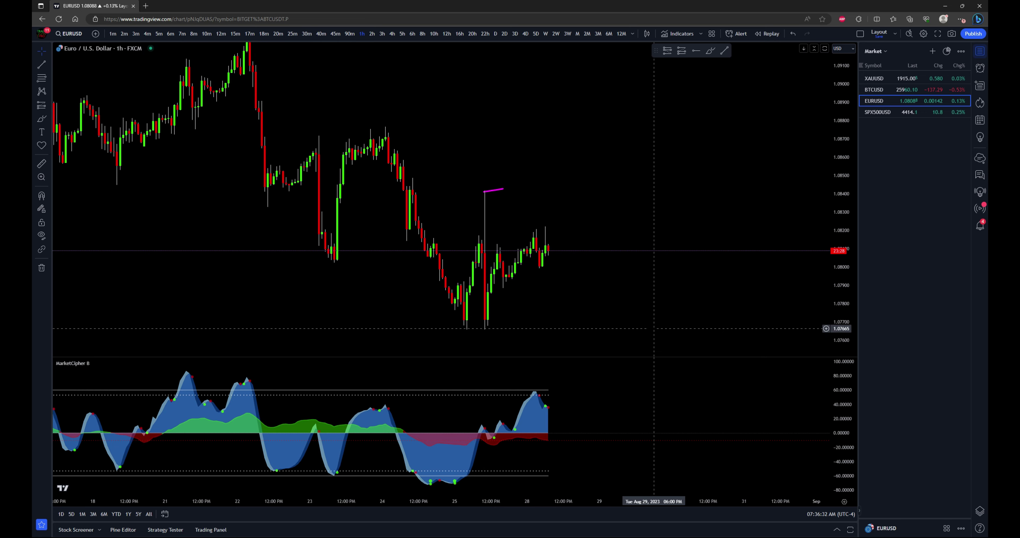
{"action": "scroll", "coordinate": [654, 329], "scroll_direction": "down", "scroll_amount": 2}
{"action": "left_click_drag", "start_coordinate": [690, 337], "coordinate": [663, 326]}
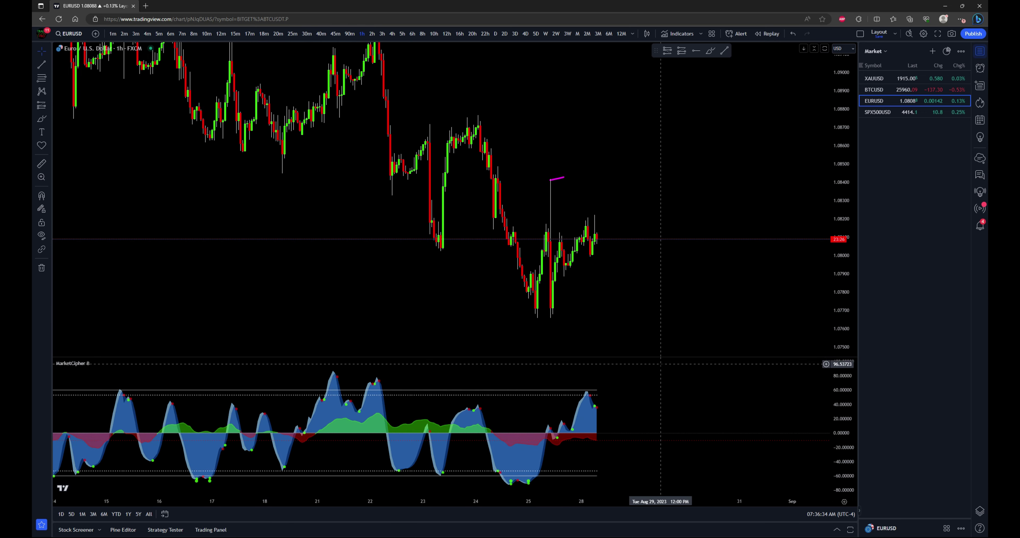
{"action": "right_click", "coordinate": [630, 308]}
{"action": "left_click", "coordinate": [657, 473]}
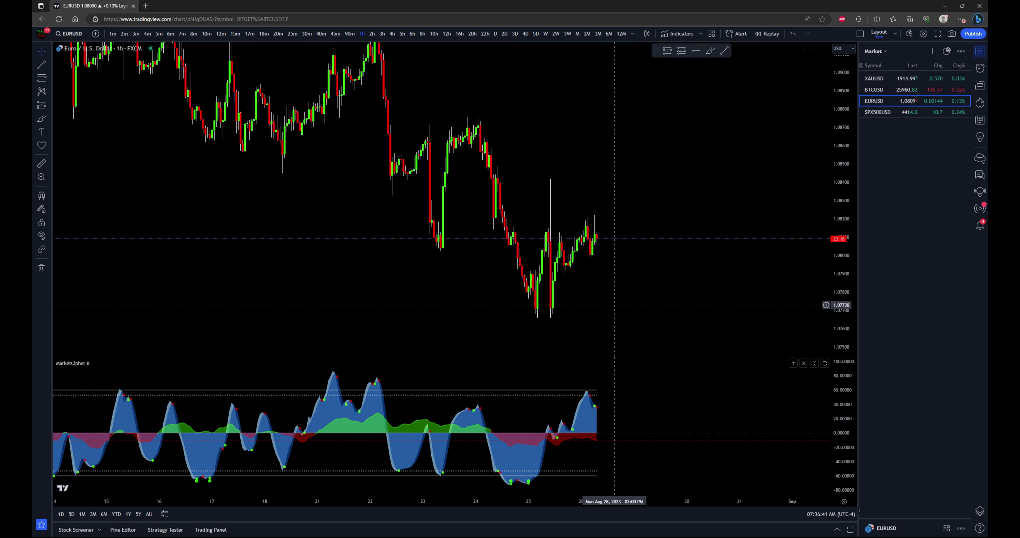
Switch EURUSD to the 15-minute timeframe and frame the candles from August 25 to 28
{"action": "scroll", "coordinate": [615, 304], "scroll_direction": "up", "scroll_amount": 5}
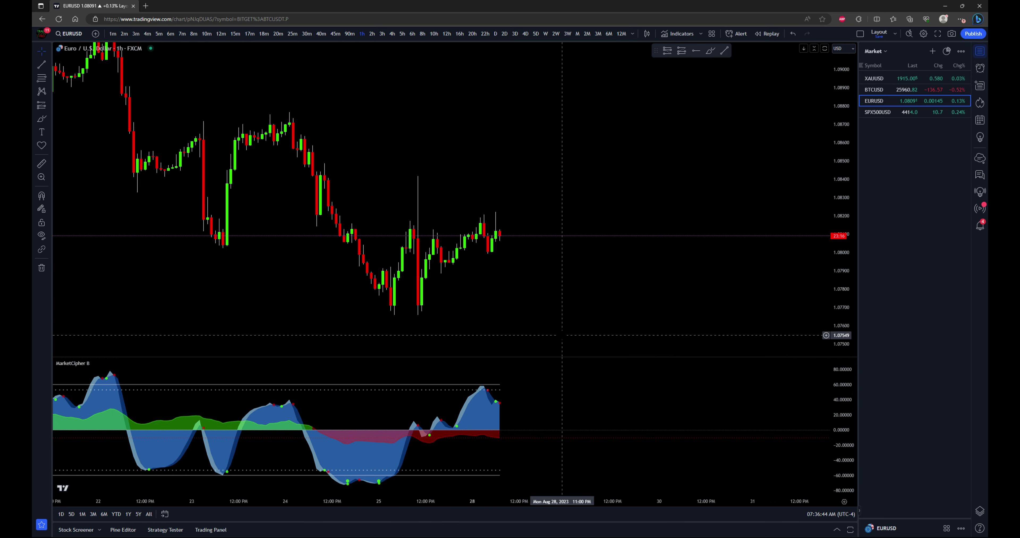
{"action": "left_click_drag", "start_coordinate": [562, 335], "coordinate": [621, 319]}
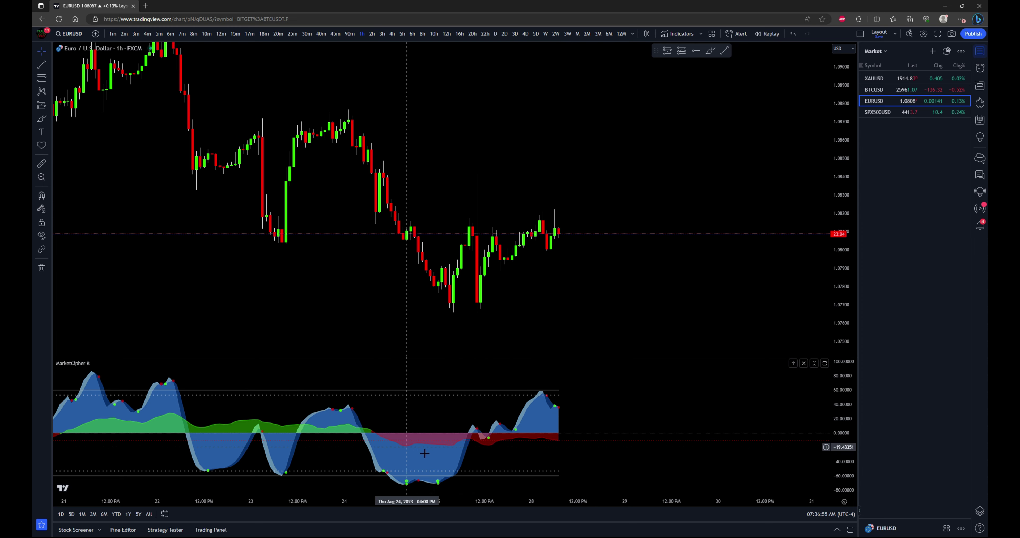
{"action": "left_click_drag", "start_coordinate": [617, 308], "coordinate": [595, 311]}
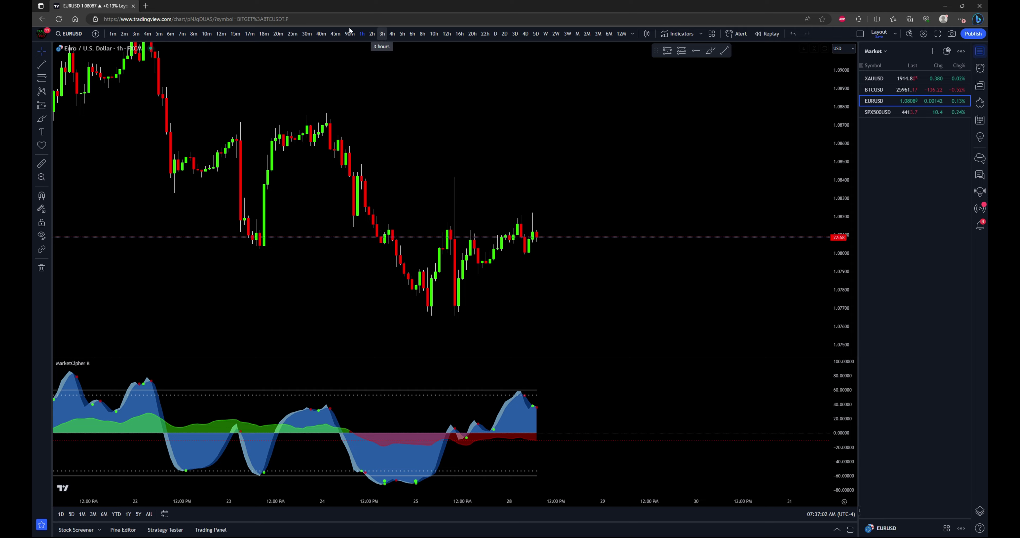
{"action": "left_click", "coordinate": [235, 34]}
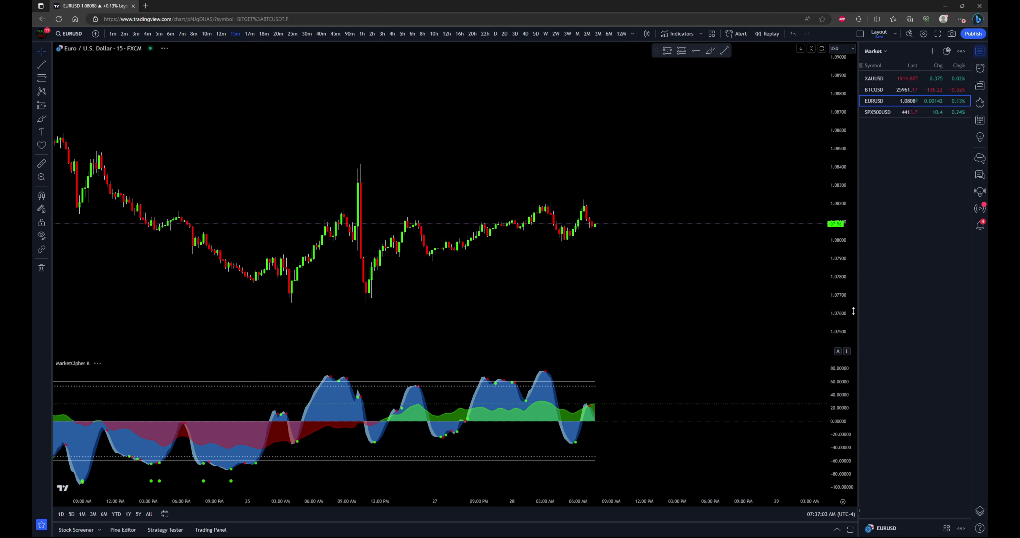
{"action": "left_click_drag", "start_coordinate": [744, 279], "coordinate": [781, 237]}
{"action": "left_click_drag", "start_coordinate": [670, 315], "coordinate": [641, 316]}
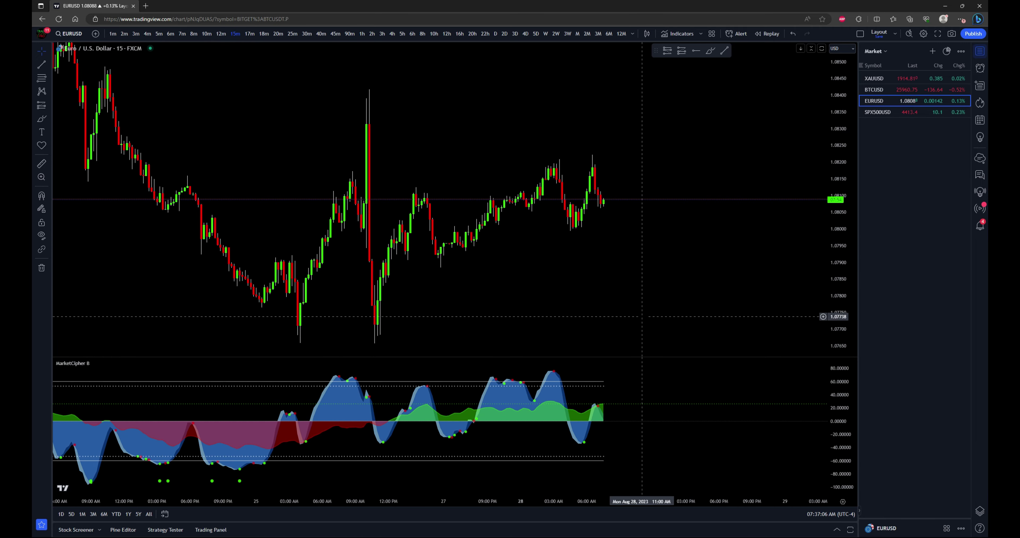
{"action": "scroll", "coordinate": [635, 322], "scroll_direction": "up", "scroll_amount": 1}
{"action": "scroll", "coordinate": [636, 321], "scroll_direction": "up", "scroll_amount": 1}
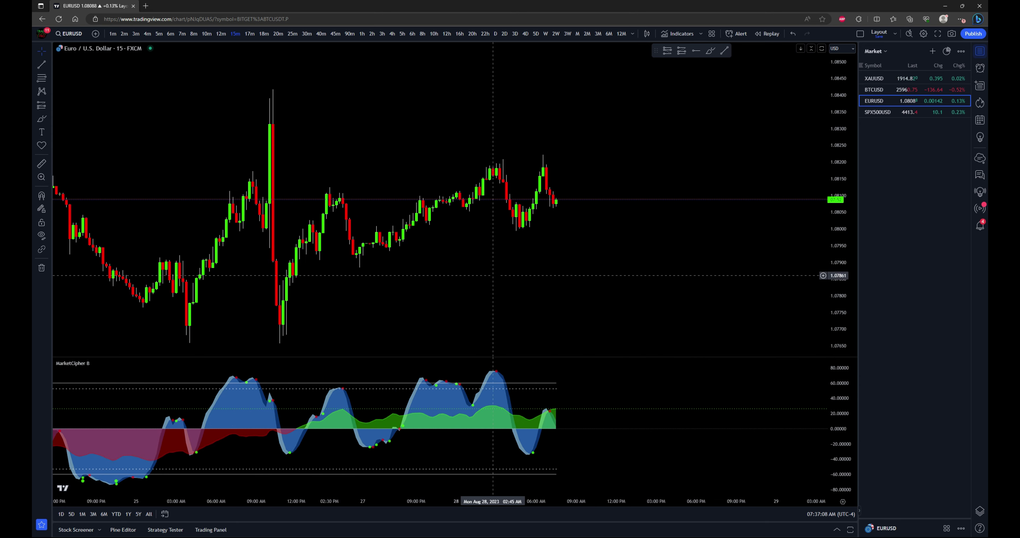
Maximize the MarketCipher B pane, draw a trend line over the last money flow peaks from about 30 to 29, and restore the pane
{"action": "double_click", "coordinate": [582, 386]}
{"action": "left_click", "coordinate": [723, 52]}
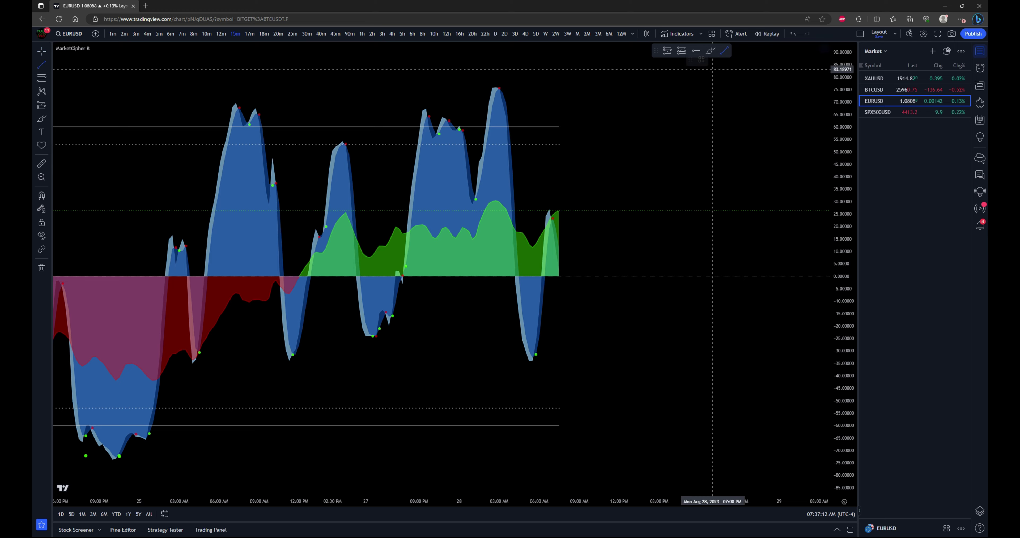
{"action": "left_click_drag", "start_coordinate": [501, 201], "coordinate": [567, 205]}
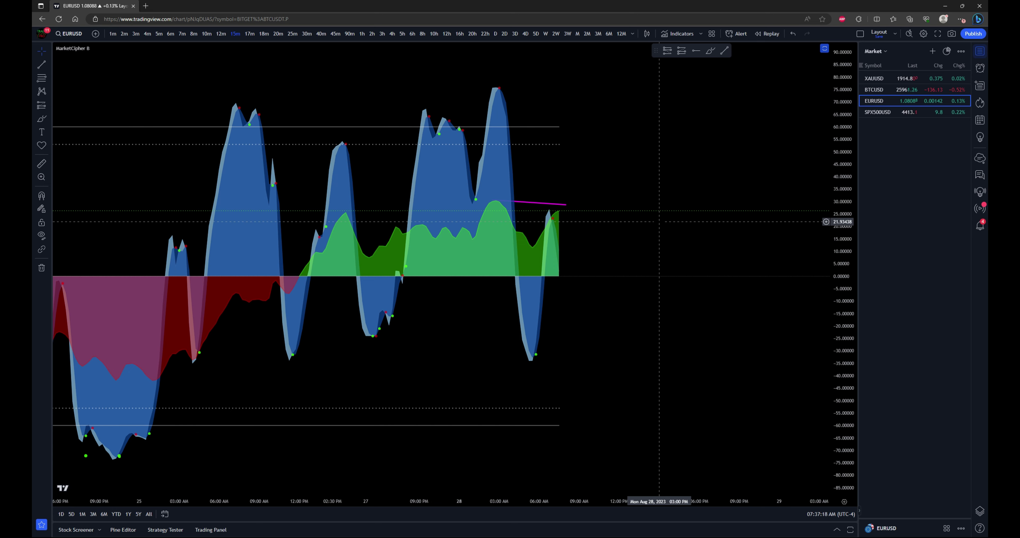
{"action": "double_click", "coordinate": [617, 217]}
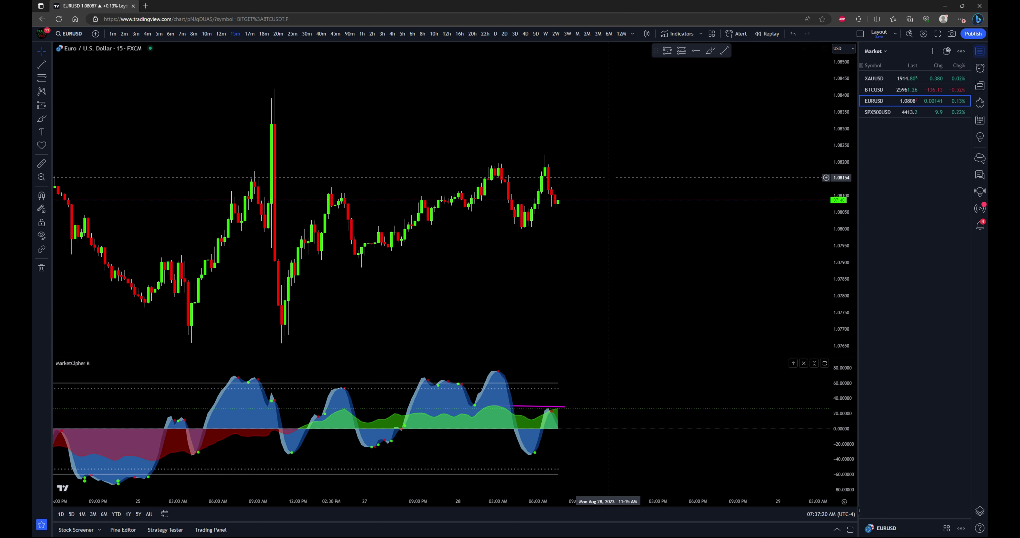
Draw a trend line over the two August 28 price highs from about 1.0820 to 1.0823
{"action": "left_click", "coordinate": [723, 51]}
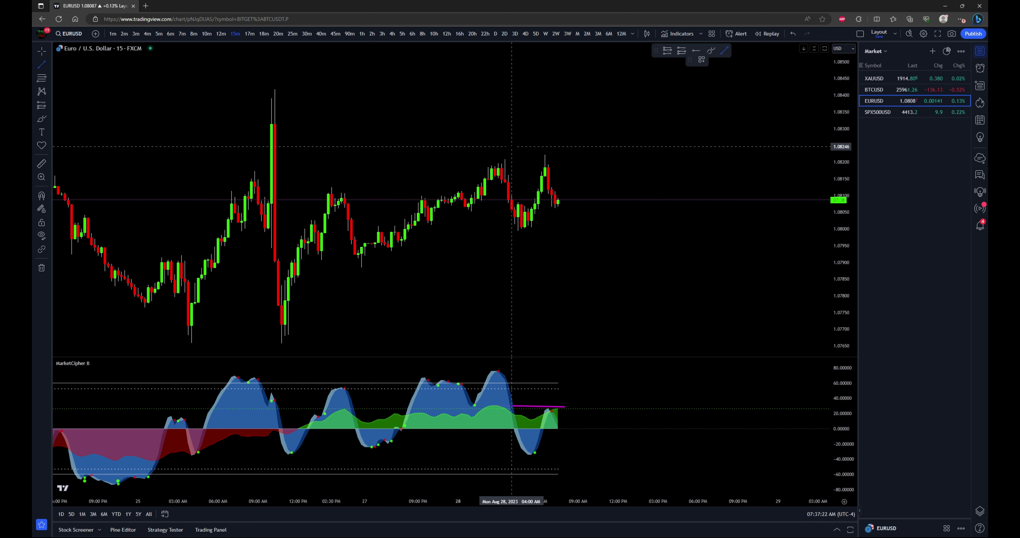
{"action": "left_click", "coordinate": [552, 152]}
{"action": "left_click", "coordinate": [644, 142]}
{"action": "left_click_drag", "start_coordinate": [652, 271], "coordinate": [631, 272]}
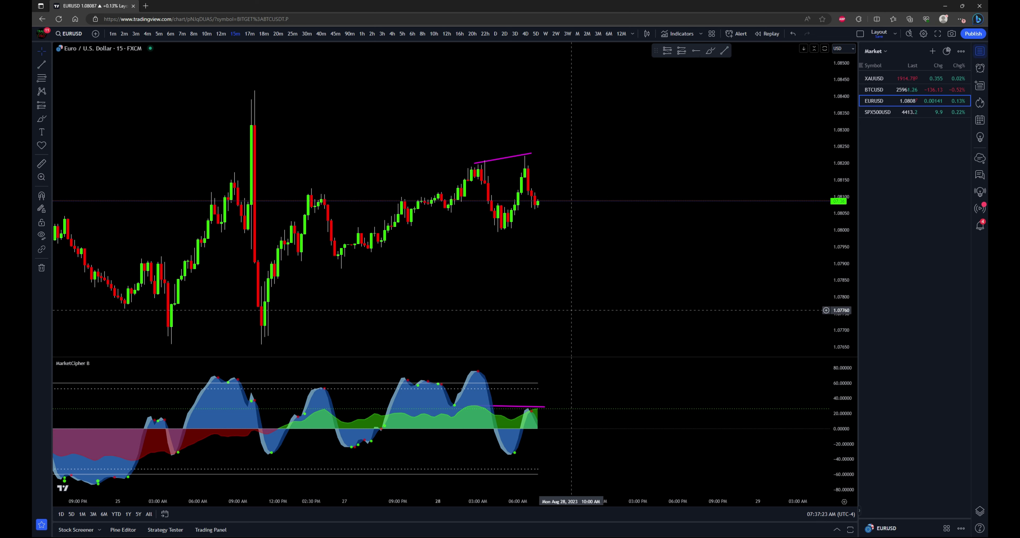
{"action": "left_click", "coordinate": [533, 423]}
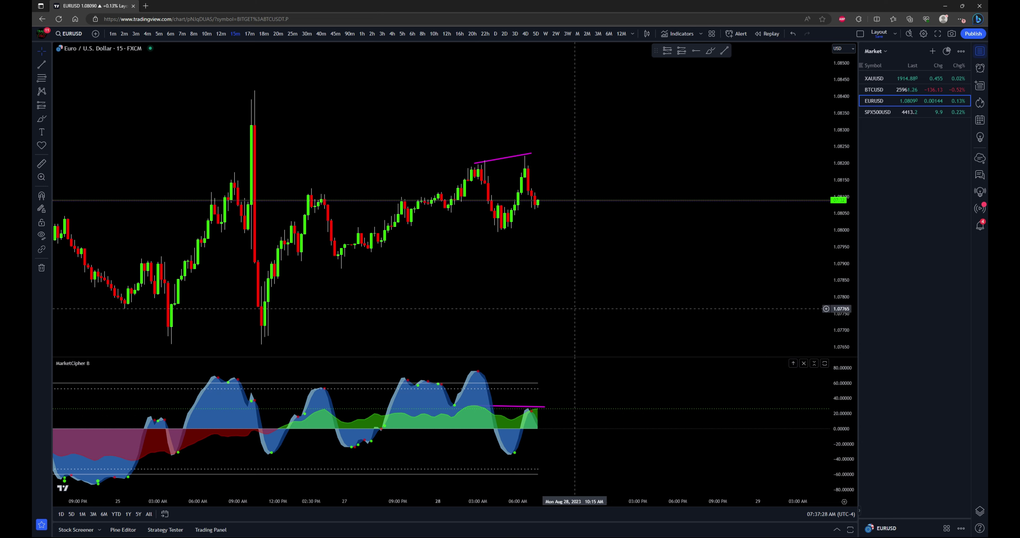
Draw a falling trend line over the last two MarketCipher B wave peaks from about 86 to 30
{"action": "left_click", "coordinate": [724, 51]}
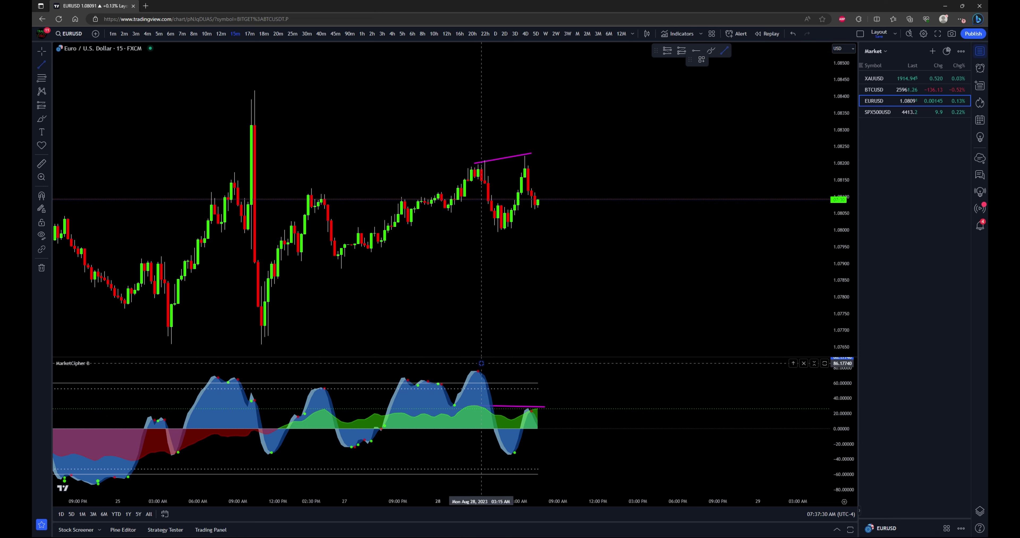
{"action": "left_click_drag", "start_coordinate": [481, 363], "coordinate": [535, 406]}
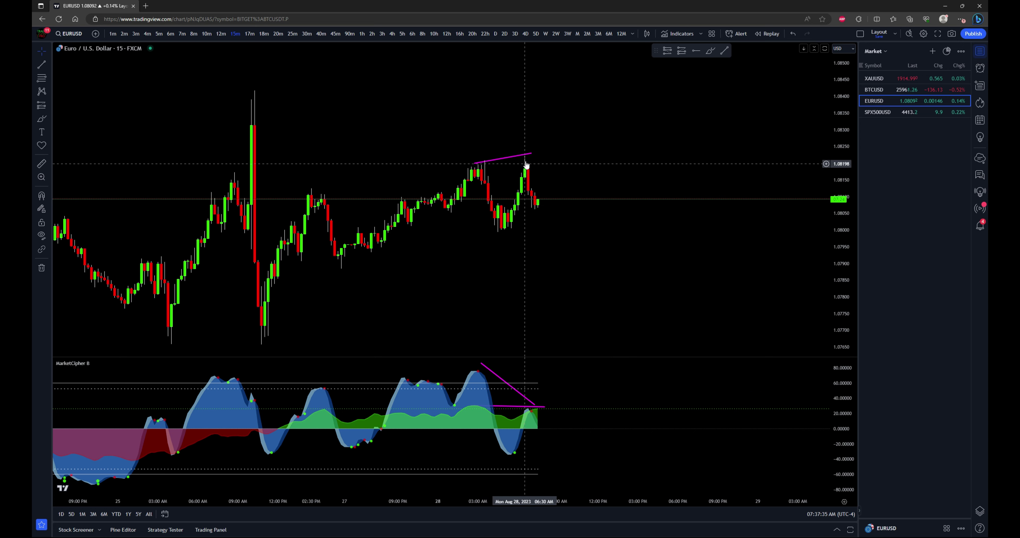
{"action": "scroll", "coordinate": [541, 205], "scroll_direction": "down", "scroll_amount": 3}
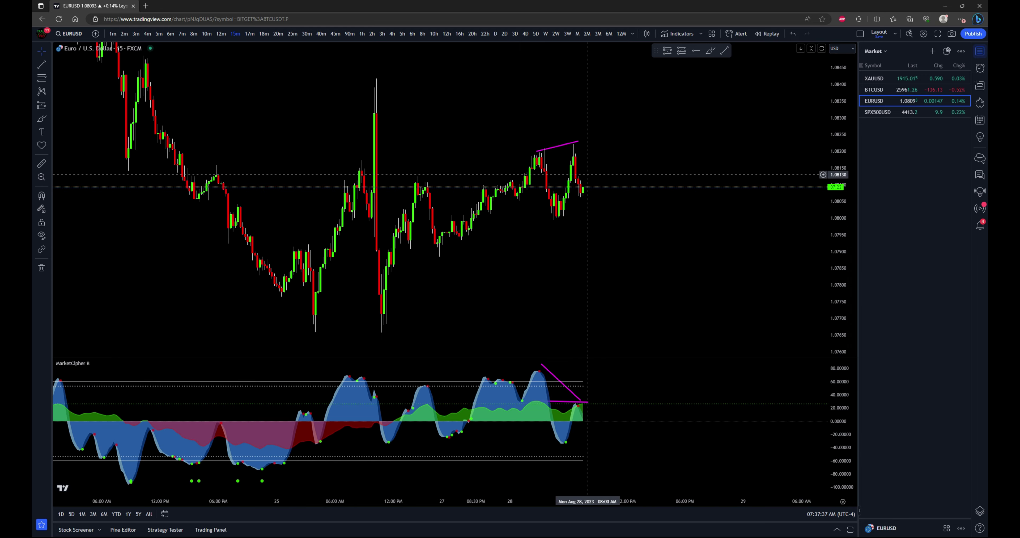
{"action": "left_click_drag", "start_coordinate": [589, 291], "coordinate": [692, 313]}
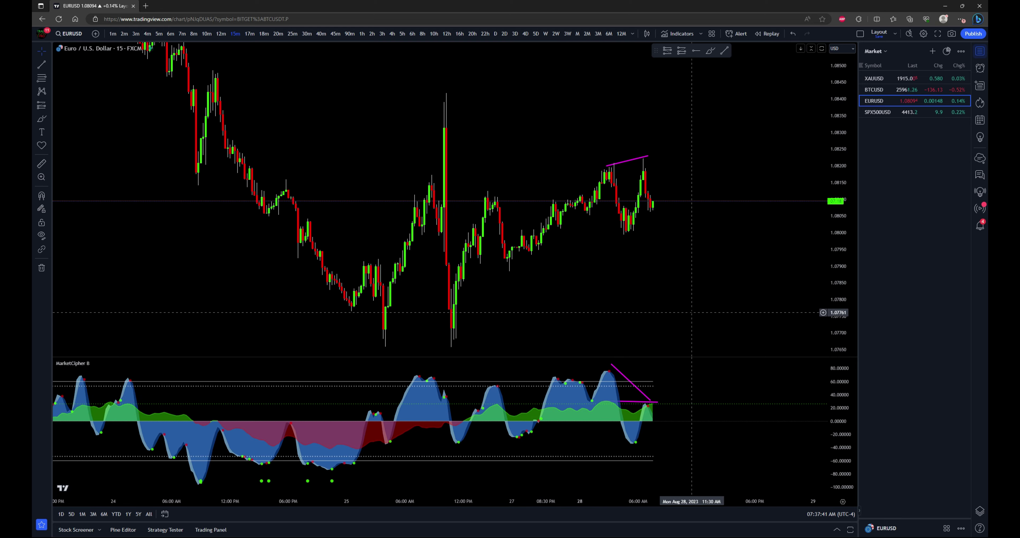
{"action": "scroll", "coordinate": [692, 312], "scroll_direction": "up", "scroll_amount": 2}
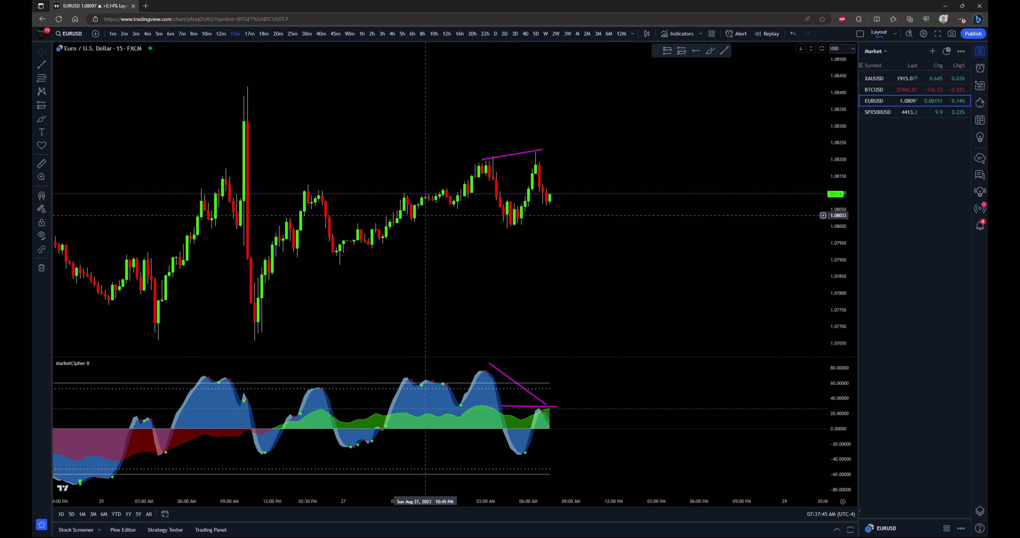
{"action": "scroll", "coordinate": [719, 287], "scroll_direction": "down", "scroll_amount": 2}
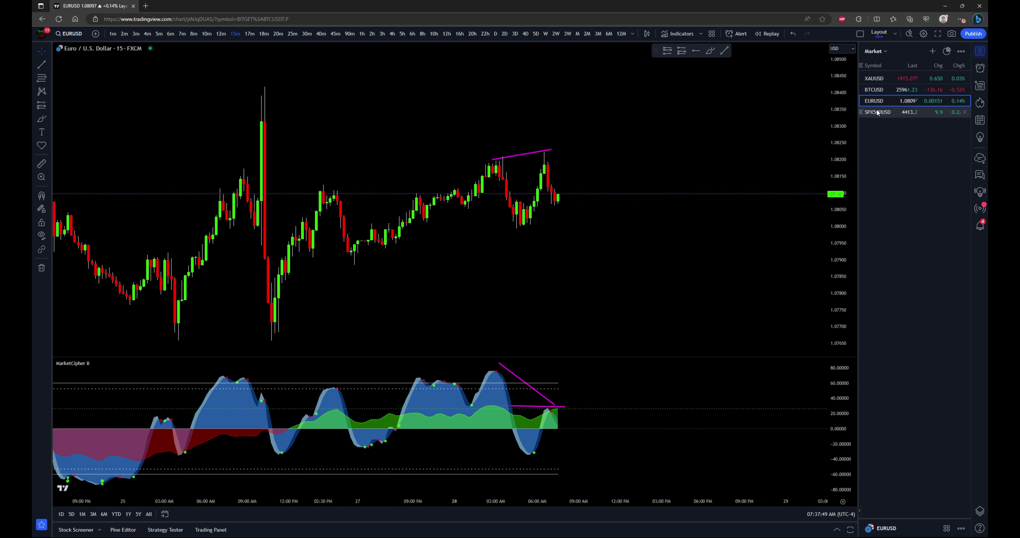
Open the SPX500USD chart on the weekly timeframe and fit its price scale to show the 2021 to 2023 candles
{"action": "left_click", "coordinate": [880, 113]}
{"action": "left_click", "coordinate": [496, 34]}
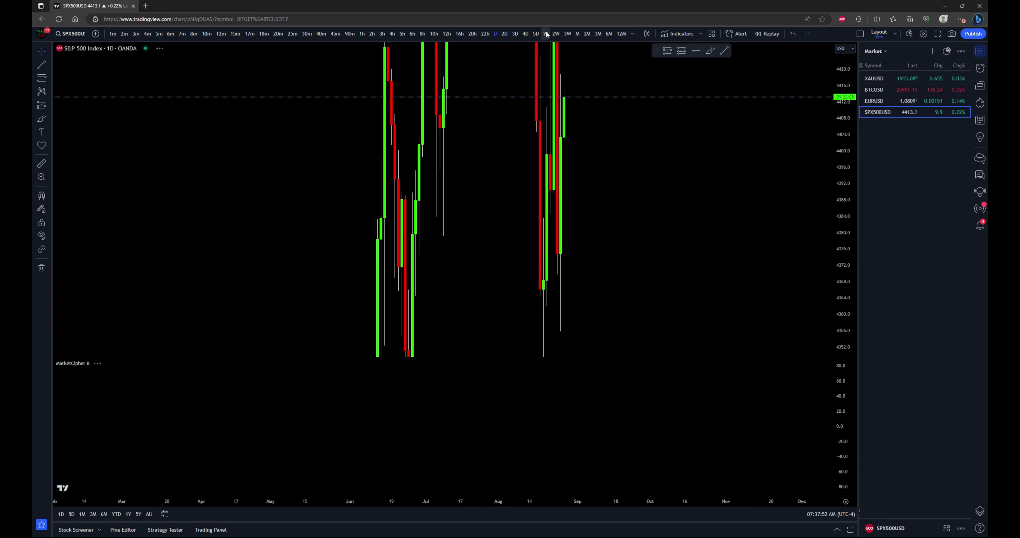
{"action": "left_click", "coordinate": [546, 34]}
{"action": "left_click_drag", "start_coordinate": [844, 88], "coordinate": [831, 293]}
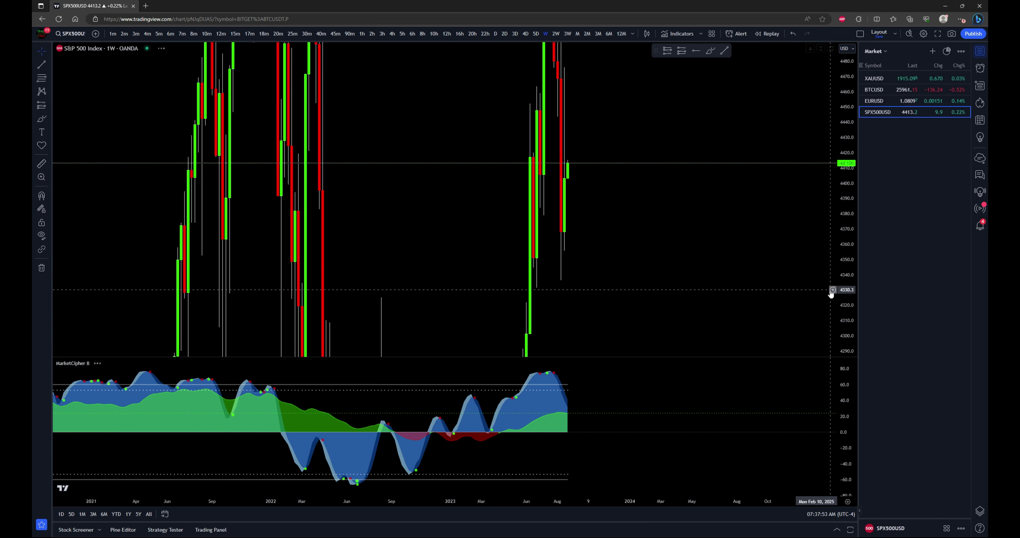
{"action": "double_click", "coordinate": [844, 129]}
{"action": "left_click_drag", "start_coordinate": [617, 288], "coordinate": [698, 249]}
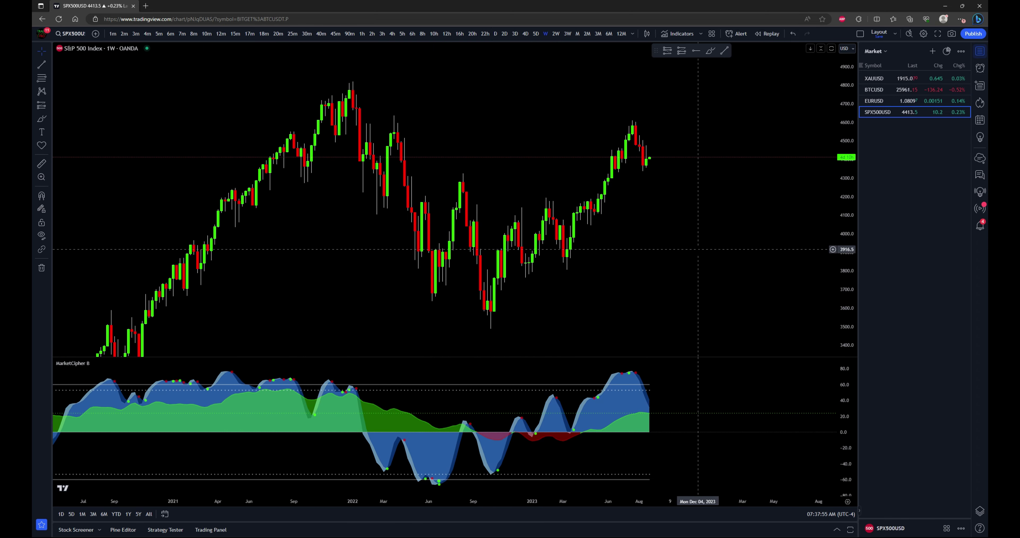
Examine the 2023 weekly S&P 500 candles against the MarketCipher B wave and money flow
{"action": "scroll", "coordinate": [683, 293], "scroll_direction": "up", "scroll_amount": 3}
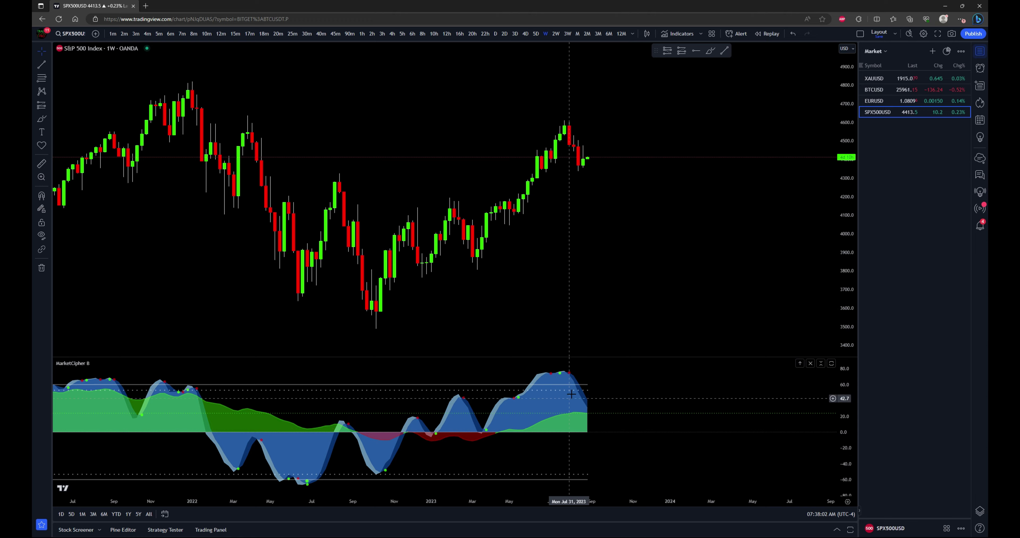
{"action": "left_click_drag", "start_coordinate": [605, 270], "coordinate": [570, 254]}
{"action": "left_click_drag", "start_coordinate": [548, 298], "coordinate": [585, 302]}
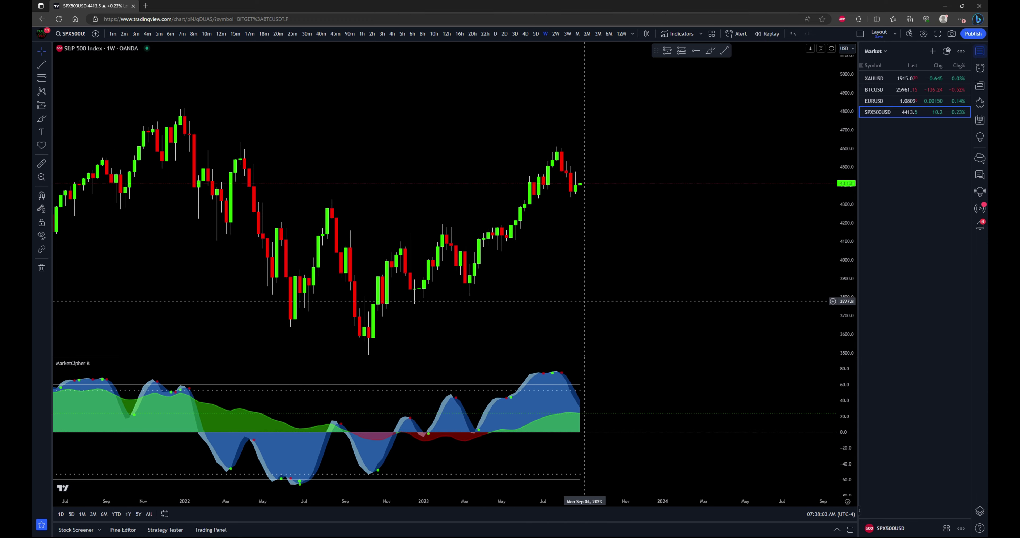
{"action": "scroll", "coordinate": [608, 282], "scroll_direction": "left", "scroll_amount": 2}
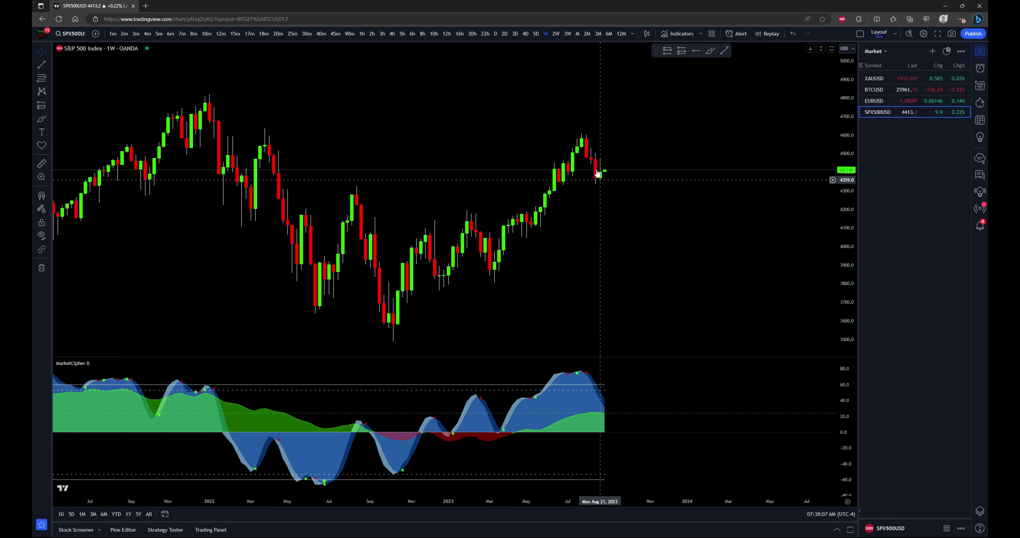
{"action": "scroll", "coordinate": [628, 224], "scroll_direction": "up", "scroll_amount": 3}
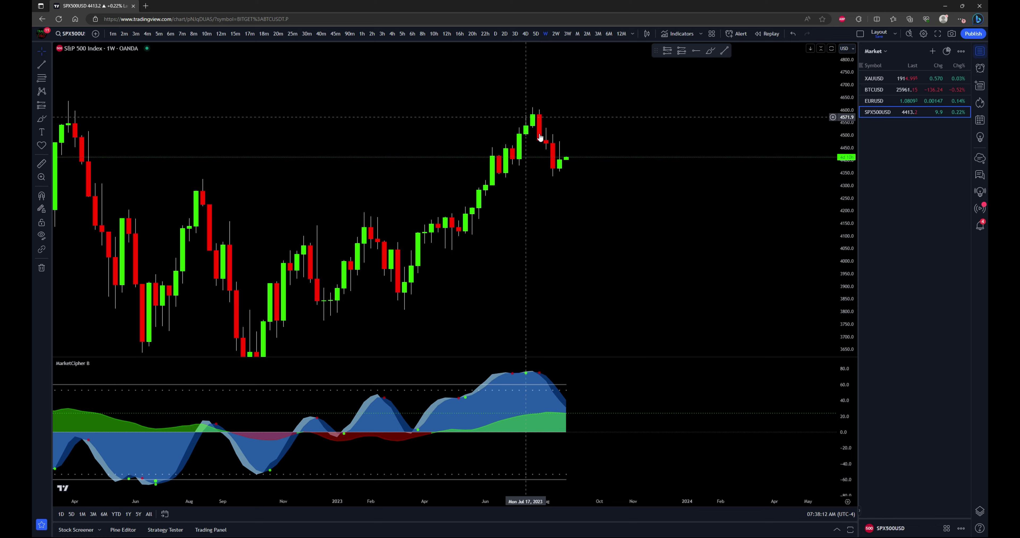
{"action": "left_click_drag", "start_coordinate": [633, 312], "coordinate": [618, 311]}
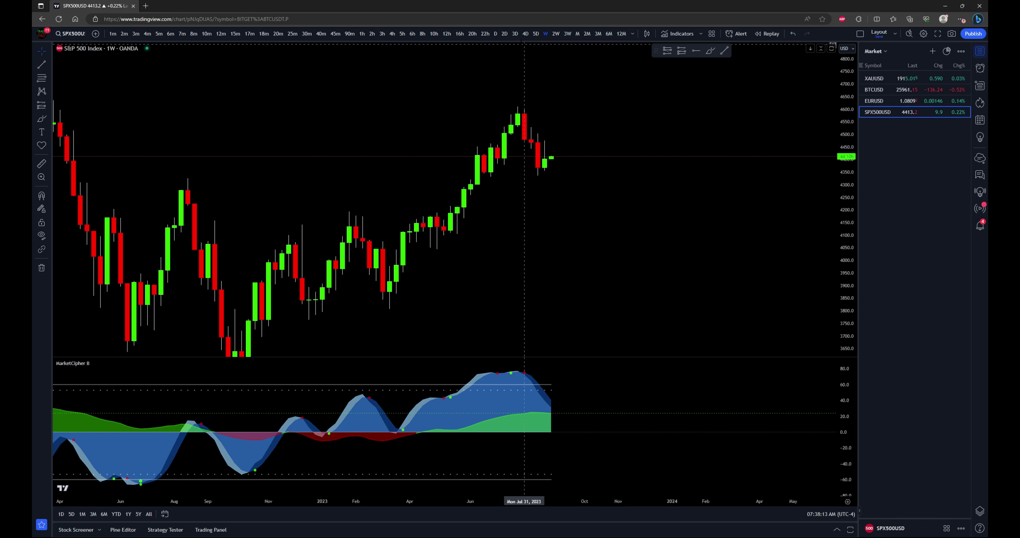
Switch the chart to the 3-day timeframe, inspect its MarketCipher B waves and money flow in the maximized pane, and restore the pane
{"action": "left_click", "coordinate": [515, 33]}
{"action": "scroll", "coordinate": [561, 208], "scroll_direction": "right", "scroll_amount": 3}
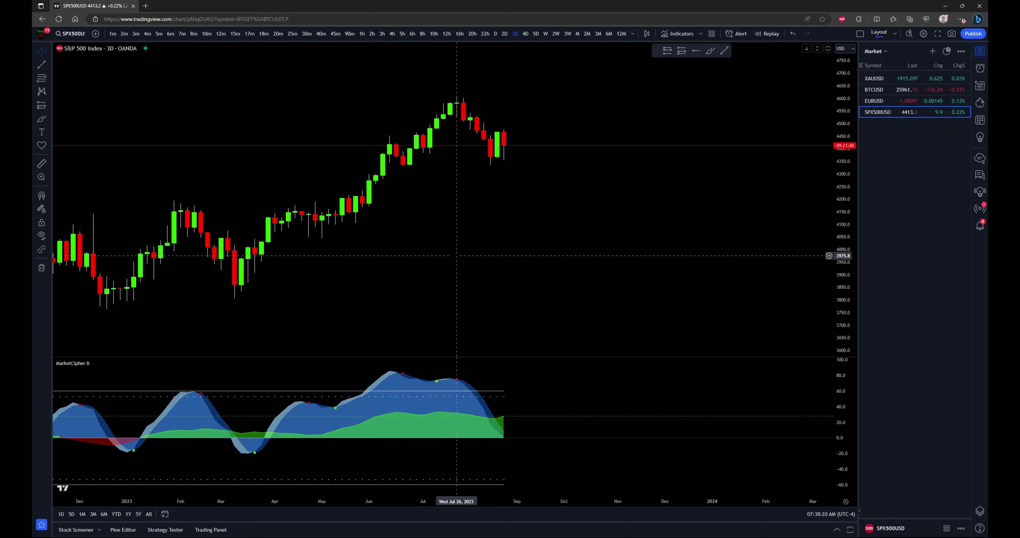
{"action": "scroll", "coordinate": [457, 256], "scroll_direction": "down", "scroll_amount": 3}
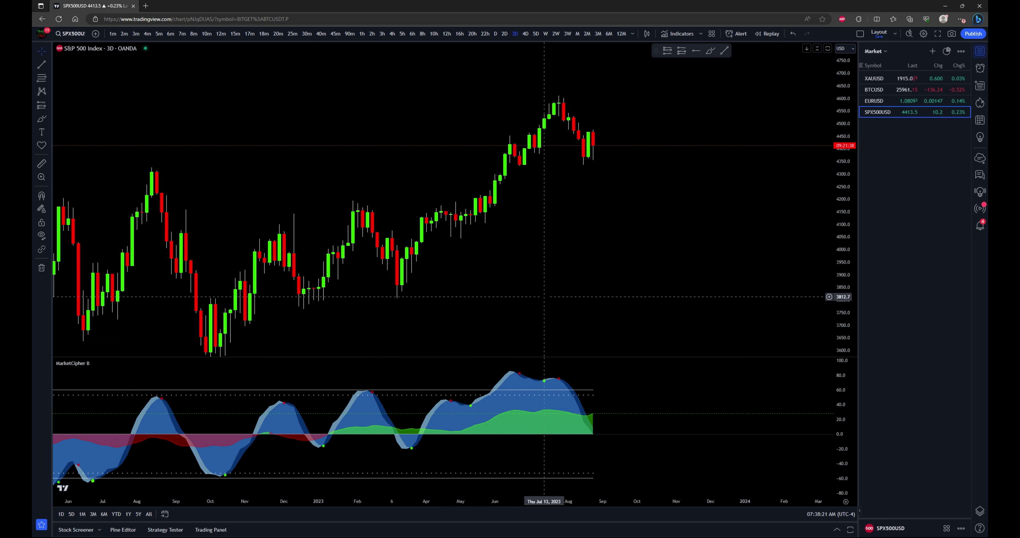
{"action": "double_click", "coordinate": [627, 392]}
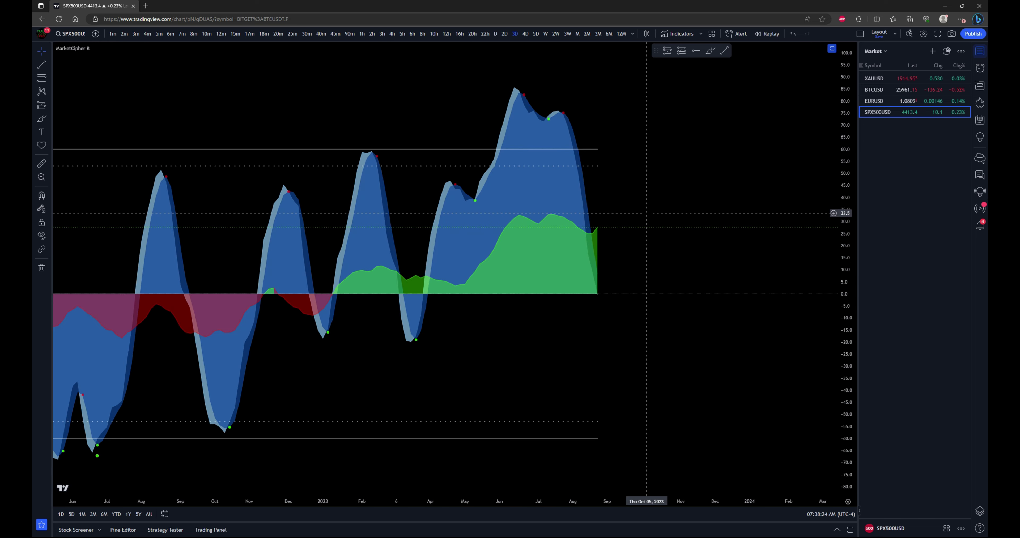
{"action": "double_click", "coordinate": [652, 214]}
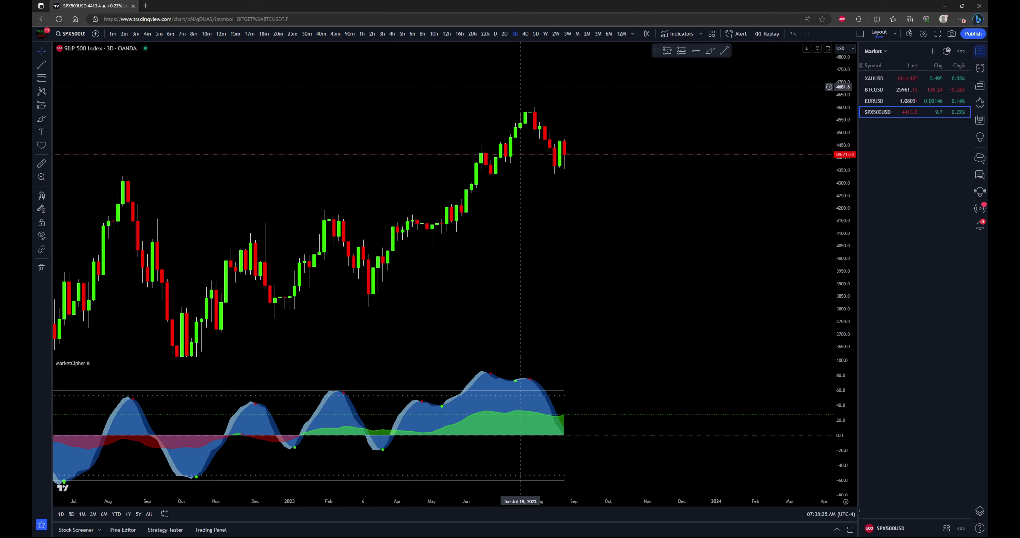
Switch the chart to the daily timeframe and examine the July to August price decline against MarketCipher B
{"action": "left_click", "coordinate": [495, 34]}
{"action": "scroll", "coordinate": [664, 273], "scroll_direction": "down", "scroll_amount": 5}
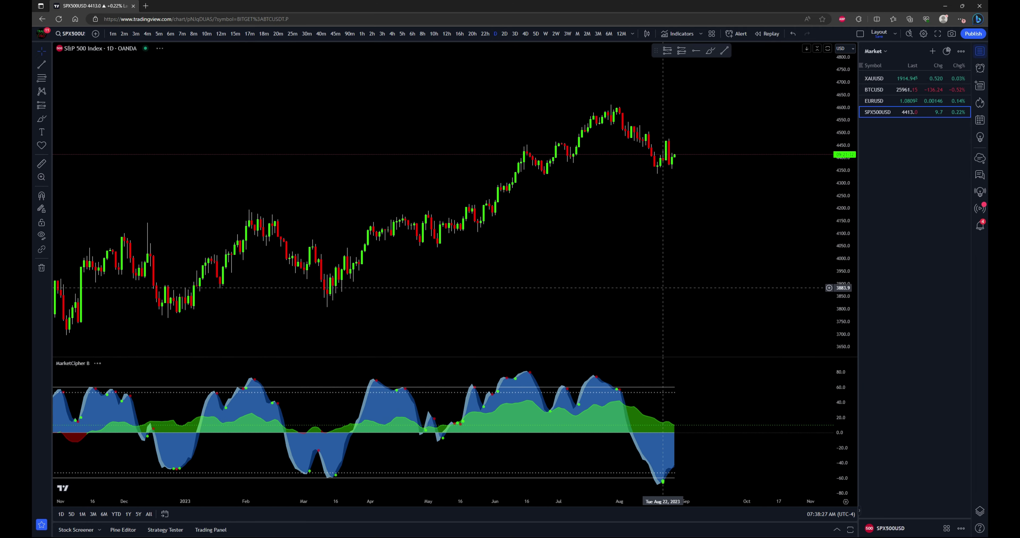
{"action": "left_click_drag", "start_coordinate": [627, 124], "coordinate": [590, 134]}
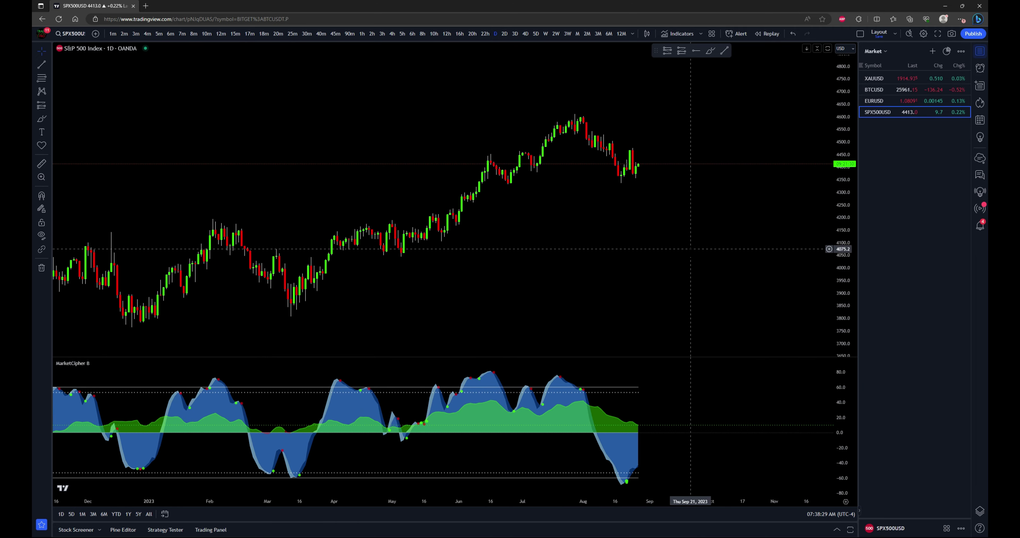
{"action": "scroll", "coordinate": [673, 253], "scroll_direction": "up", "scroll_amount": 3}
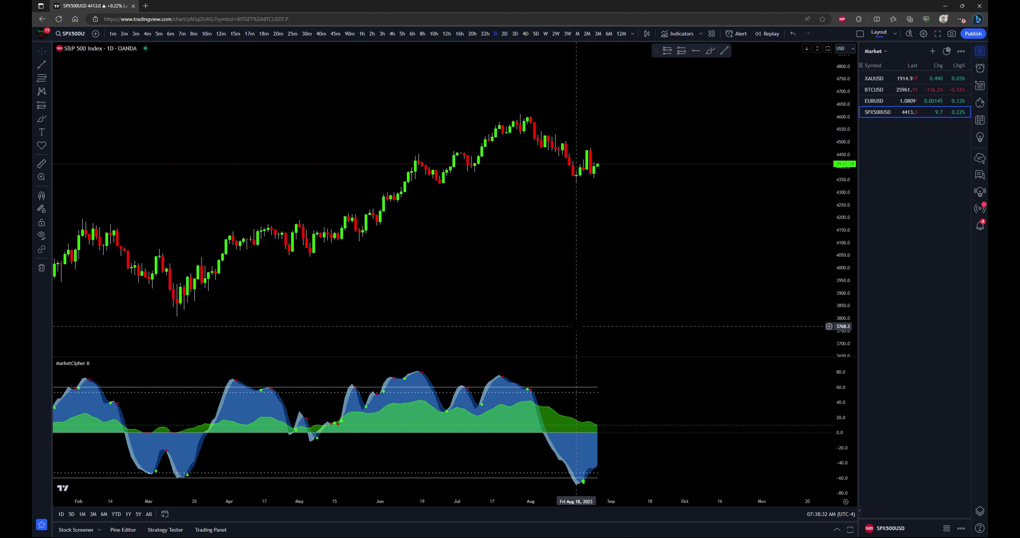
{"action": "scroll", "coordinate": [578, 331], "scroll_direction": "down", "scroll_amount": 4}
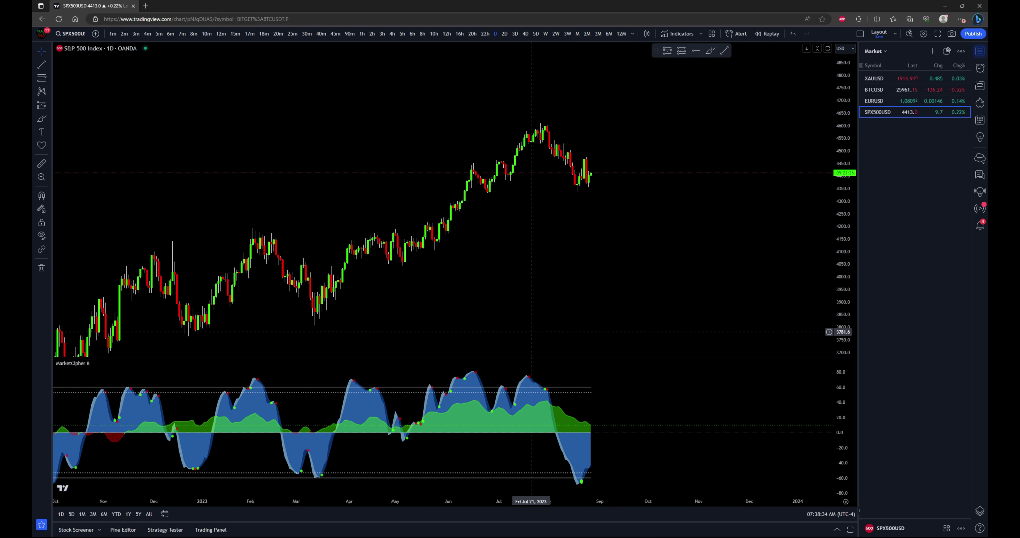
Inspect the daily money flow in the maximized MarketCipher B pane, restore the pane and compare it with price since 2022
{"action": "double_click", "coordinate": [629, 395]}
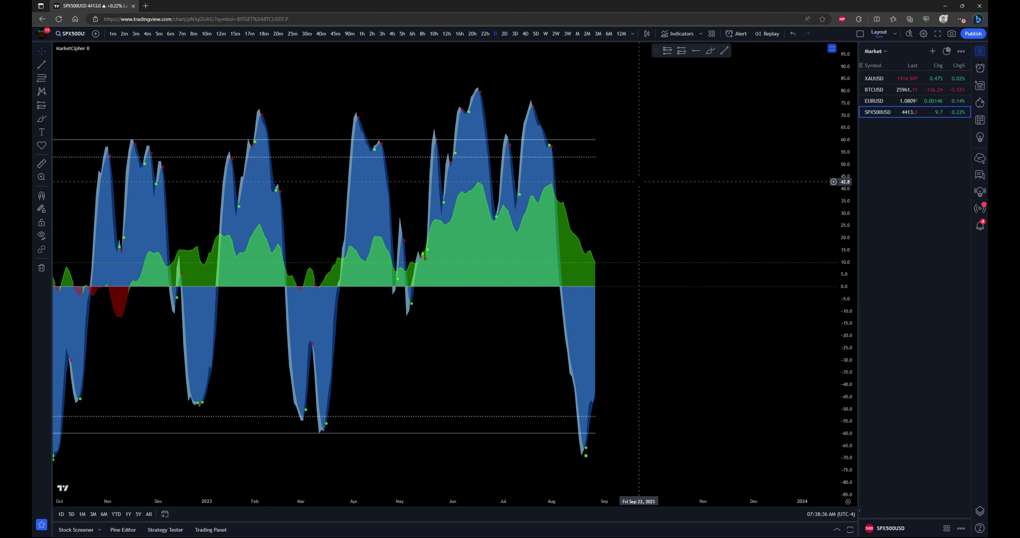
{"action": "double_click", "coordinate": [639, 185]}
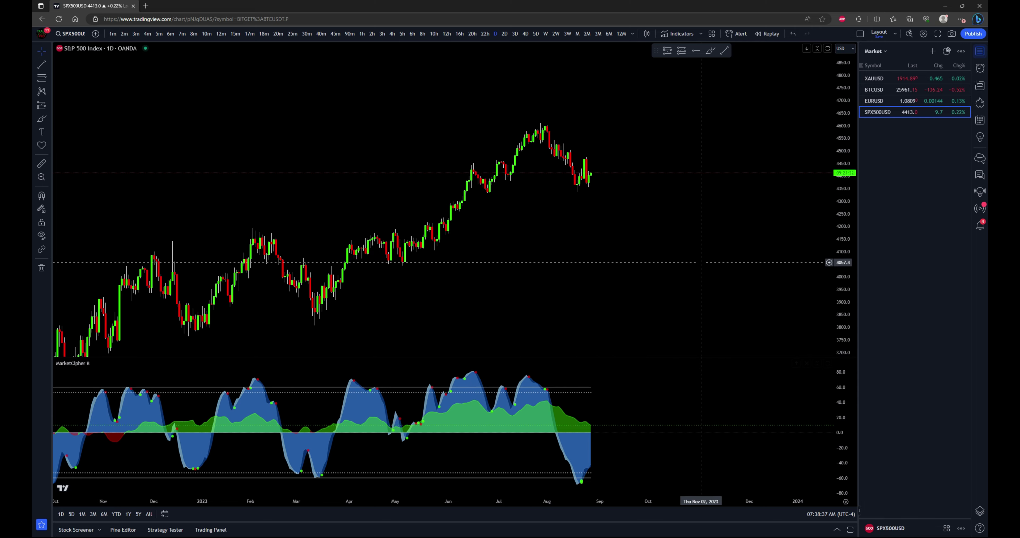
{"action": "left_click_drag", "start_coordinate": [702, 262], "coordinate": [649, 252]}
{"action": "scroll", "coordinate": [600, 283], "scroll_direction": "down", "scroll_amount": 4}
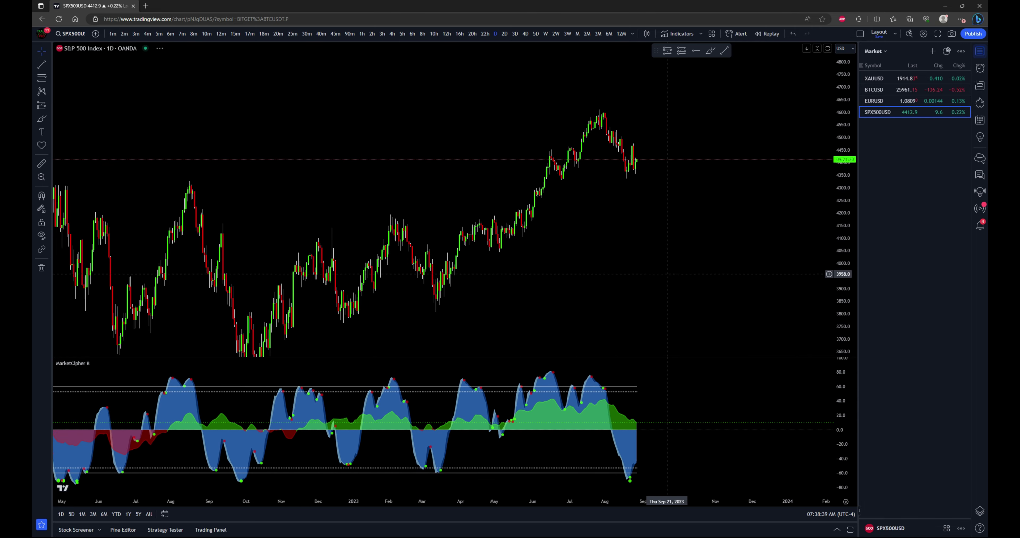
{"action": "scroll", "coordinate": [667, 304], "scroll_direction": "up", "scroll_amount": 4}
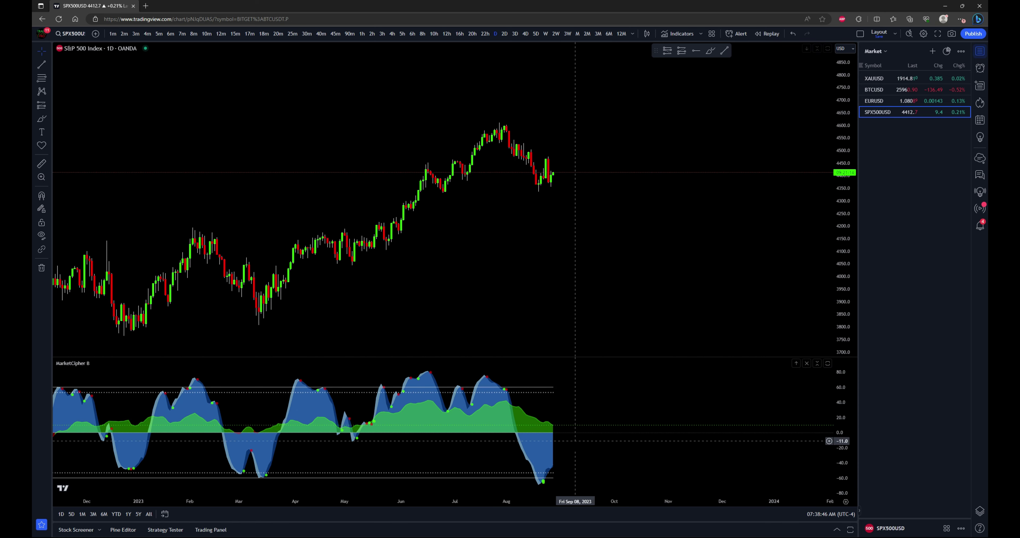
Check the 12-hour timeframe, switch to the 4-hour chart, and stretch its price scale to examine the candles from May to August
{"action": "left_click", "coordinate": [447, 34]}
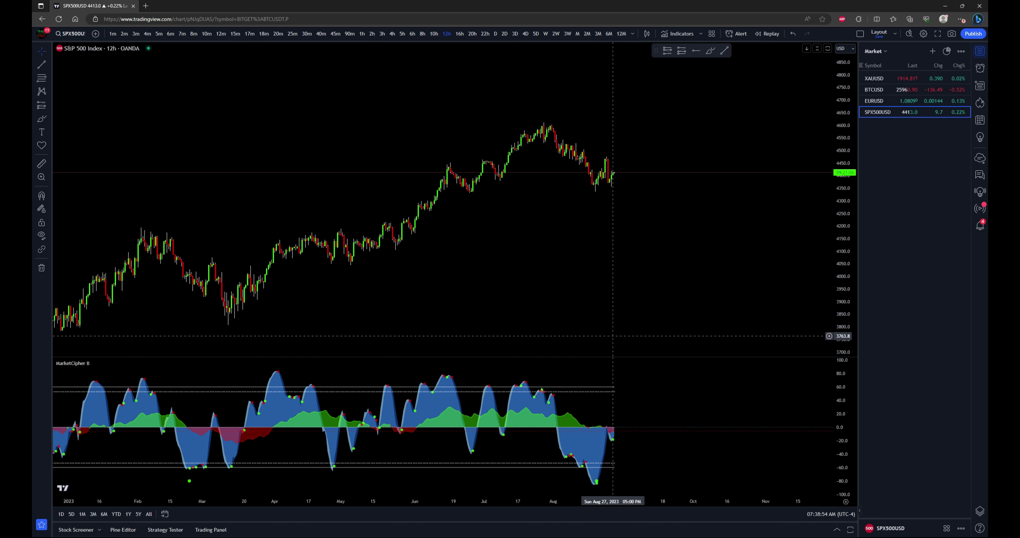
{"action": "left_click", "coordinate": [392, 34]}
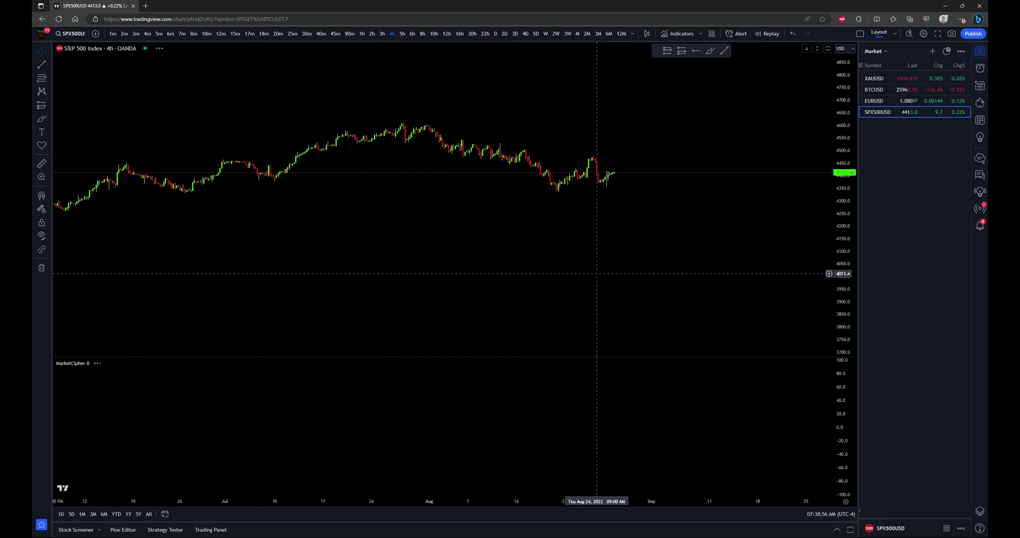
{"action": "left_click_drag", "start_coordinate": [843, 312], "coordinate": [844, 233]}
{"action": "left_click_drag", "start_coordinate": [775, 282], "coordinate": [738, 298]}
{"action": "scroll", "coordinate": [738, 300], "scroll_direction": "up", "scroll_amount": 5}
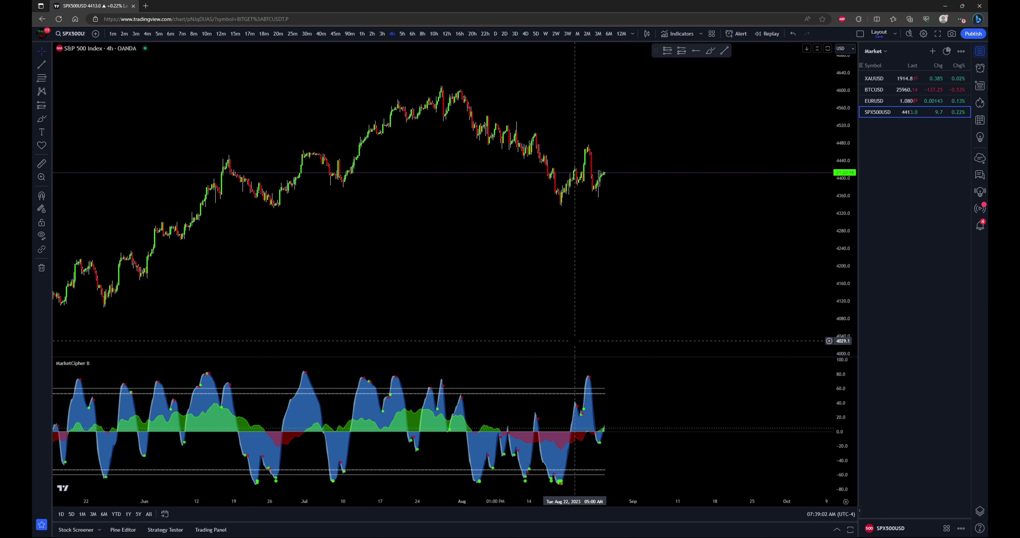
{"action": "scroll", "coordinate": [590, 348], "scroll_direction": "down", "scroll_amount": 5}
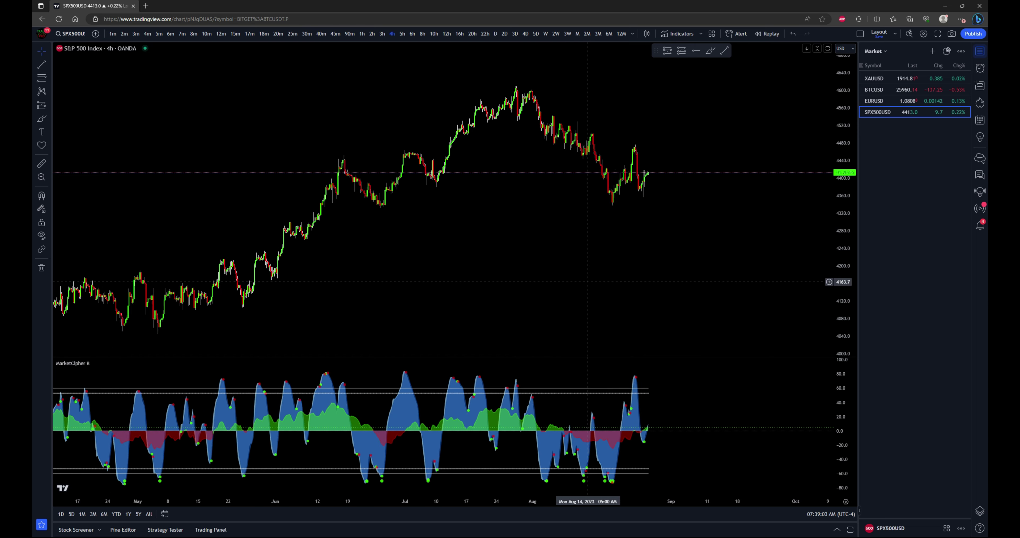
{"action": "scroll", "coordinate": [673, 257], "scroll_direction": "up", "scroll_amount": 3}
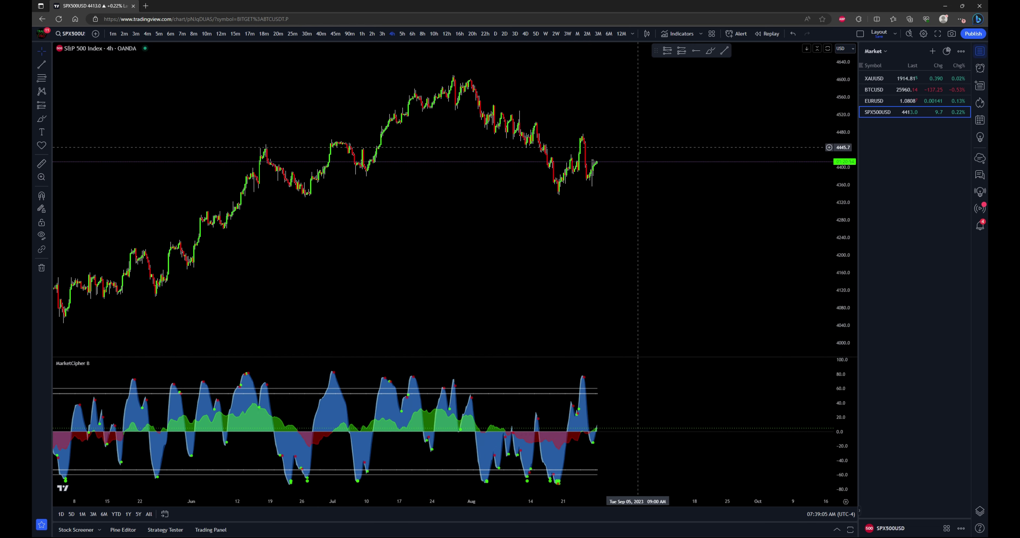
Brush an expected price path from about 4412 through two peaks near 4460 down to about 4300, and underline the June lows near 4330 and 4260
{"action": "left_click", "coordinate": [710, 51]}
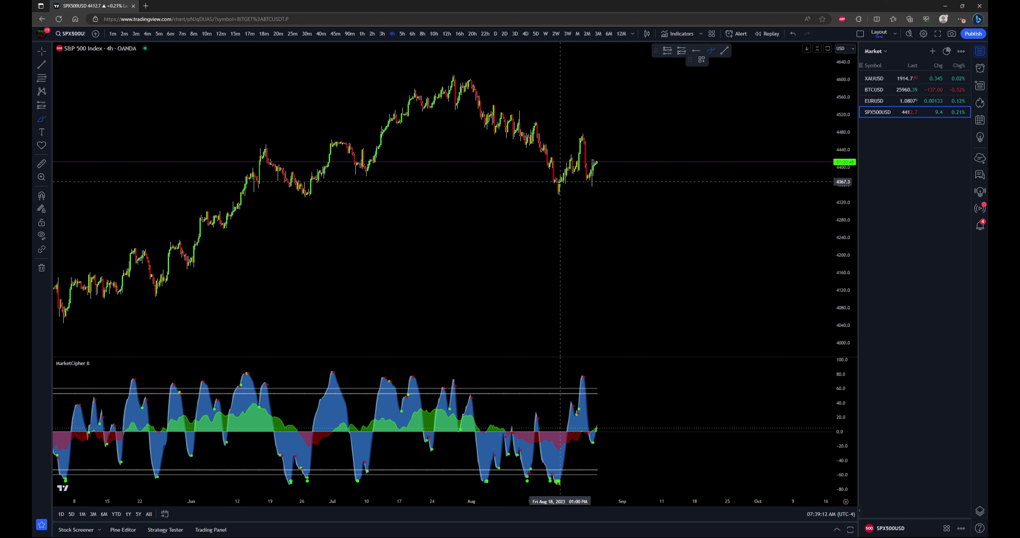
{"action": "mouse_move", "coordinate": [599, 161]}
{"action": "left_mouse_down"}
{"action": "mouse_move", "coordinate": [624, 162]}
{"action": "mouse_move", "coordinate": [648, 145]}
{"action": "mouse_move", "coordinate": [669, 209]}
{"action": "left_mouse_up"}
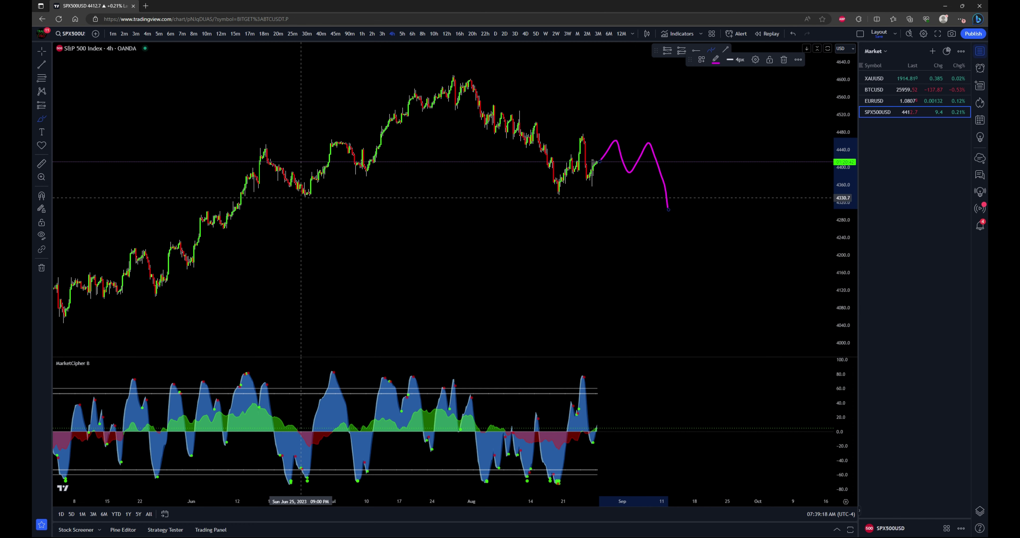
{"action": "left_click_drag", "start_coordinate": [301, 198], "coordinate": [326, 198]}
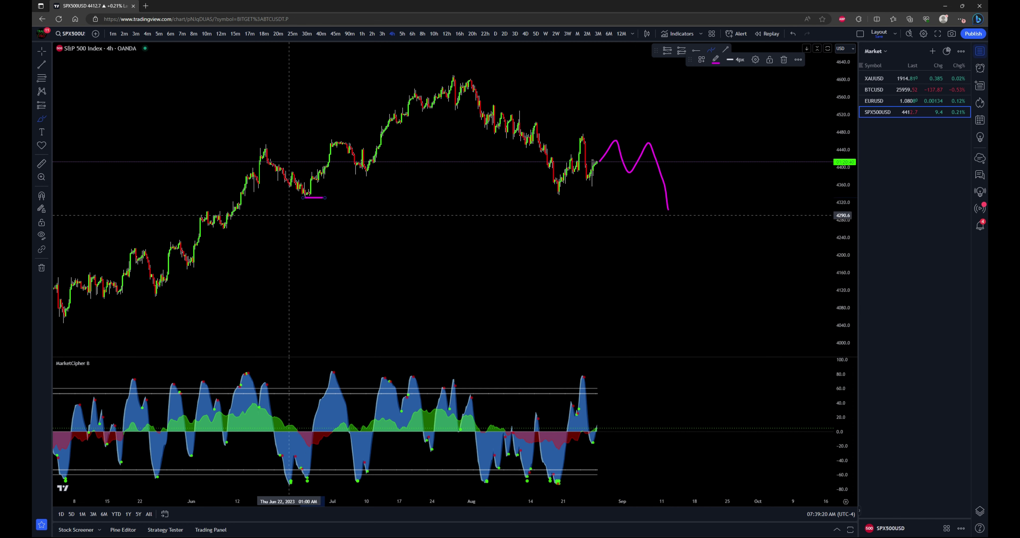
{"action": "left_click_drag", "start_coordinate": [220, 228], "coordinate": [237, 226]}
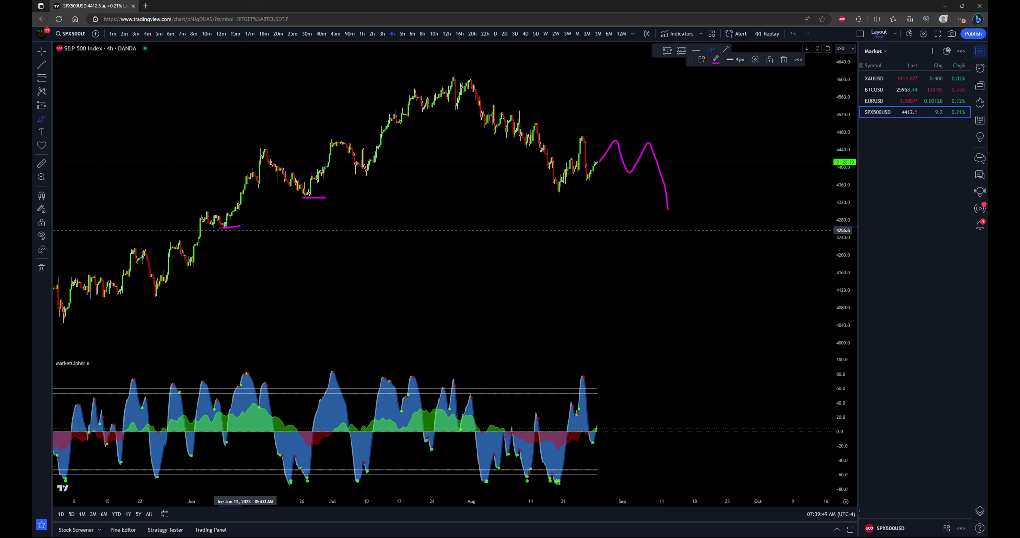
Switch the S&P 500 chart to the 1-hour timeframe and remove all drawings from it
{"action": "scroll", "coordinate": [562, 210], "scroll_direction": "down", "scroll_amount": 3}
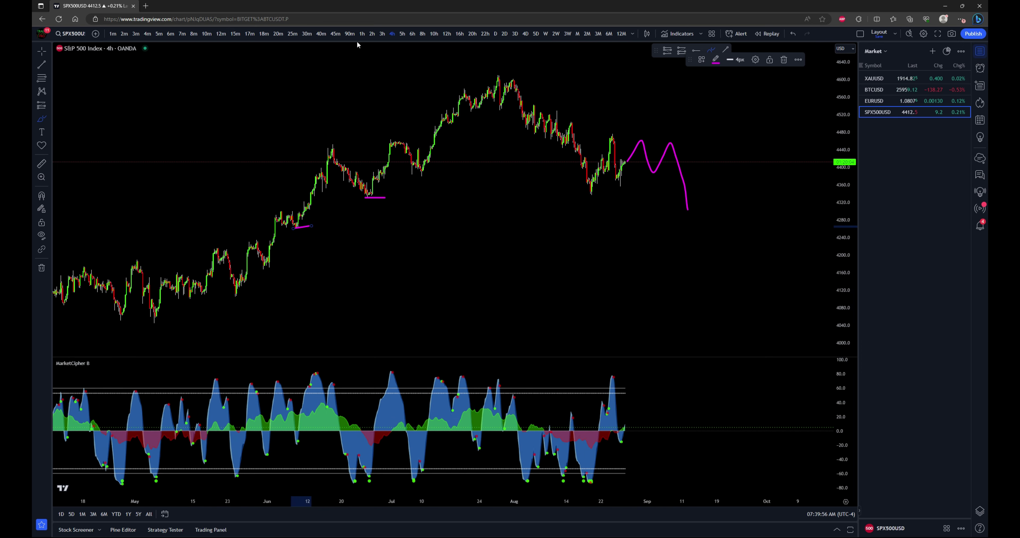
{"action": "left_click", "coordinate": [362, 34]}
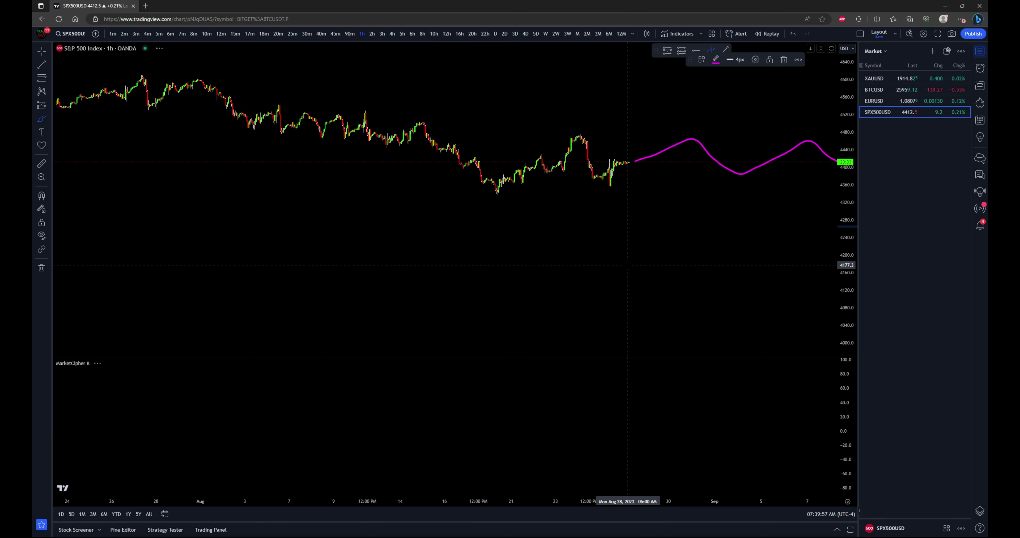
{"action": "right_click", "coordinate": [699, 242]}
{"action": "left_click", "coordinate": [734, 398]}
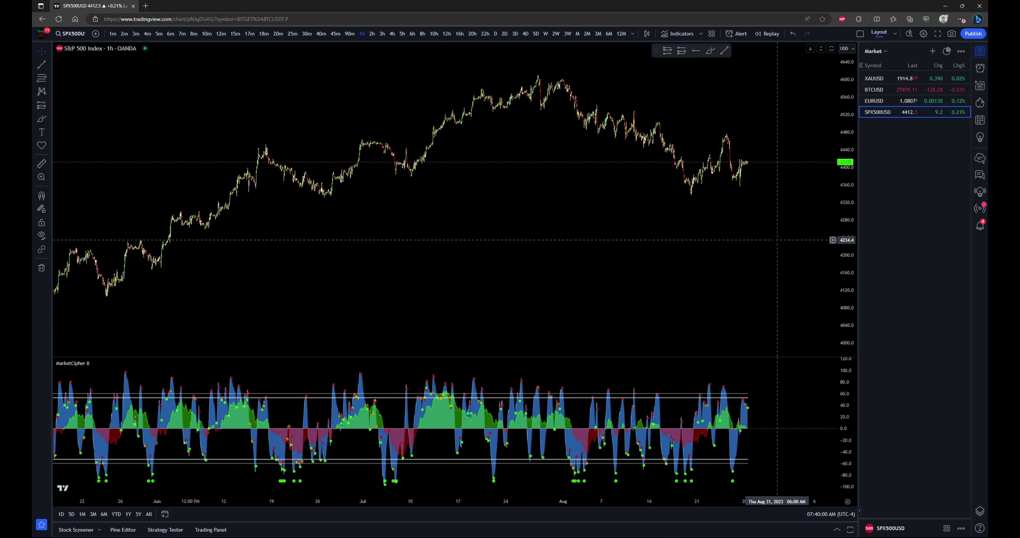
Examine the 1-hour candles from July to late August against the MarketCipher B waves and money flow
{"action": "left_click_drag", "start_coordinate": [789, 247], "coordinate": [623, 275]}
{"action": "scroll", "coordinate": [624, 275], "scroll_direction": "up", "scroll_amount": 4}
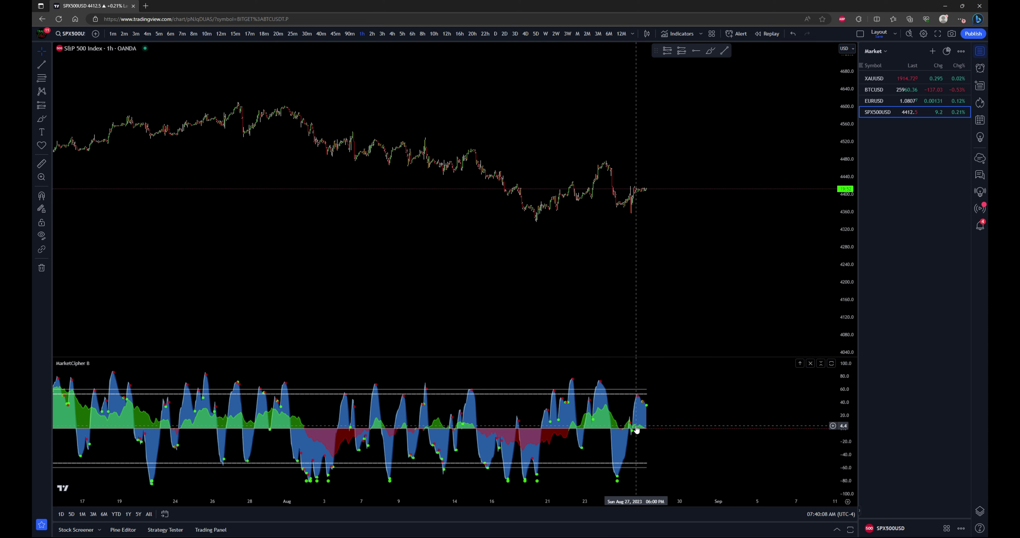
{"action": "scroll", "coordinate": [654, 246], "scroll_direction": "down", "scroll_amount": 3}
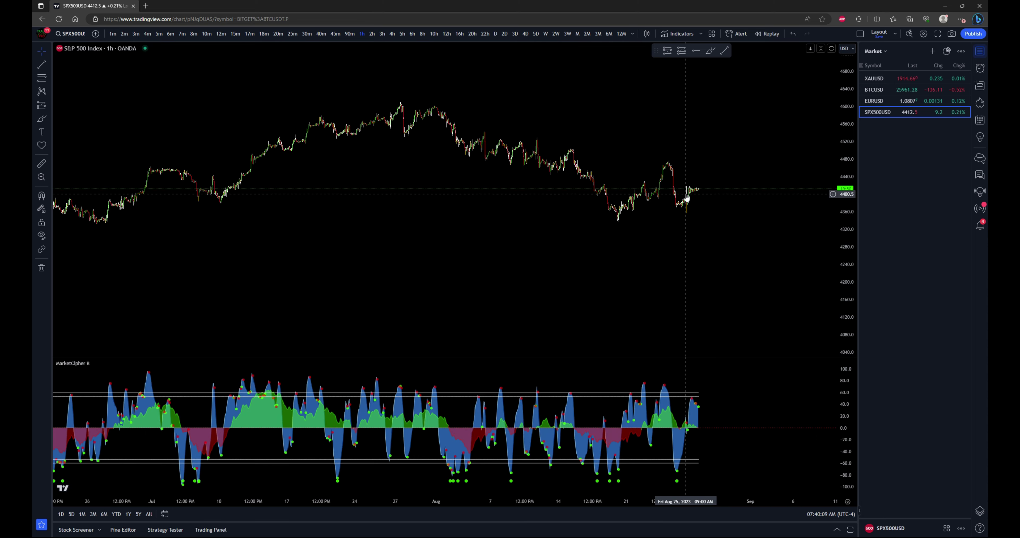
{"action": "scroll", "coordinate": [728, 222], "scroll_direction": "down", "scroll_amount": 2}
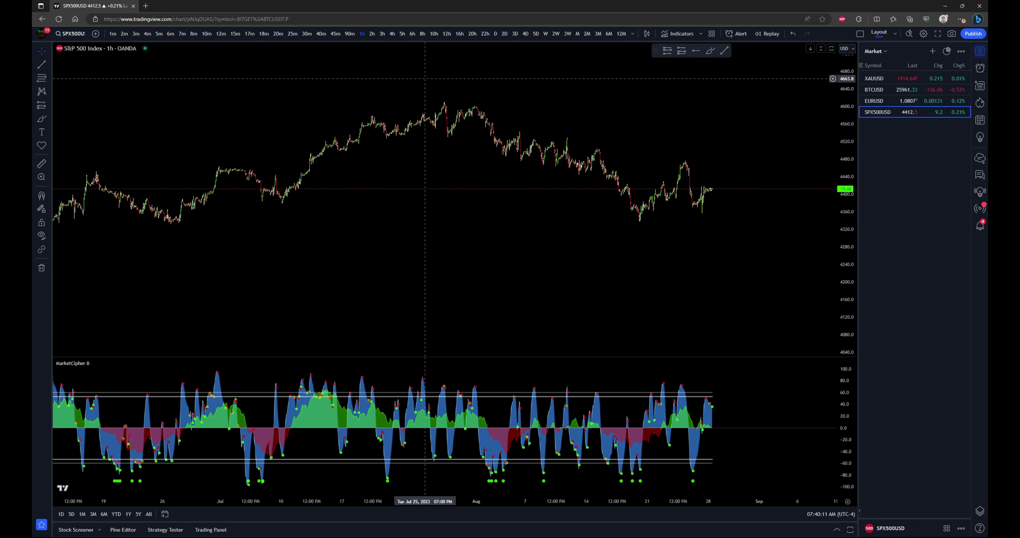
Switch the chart to the 15-minute timeframe and examine the August 22 to 28 candles with MarketCipher B
{"action": "left_click", "coordinate": [235, 34]}
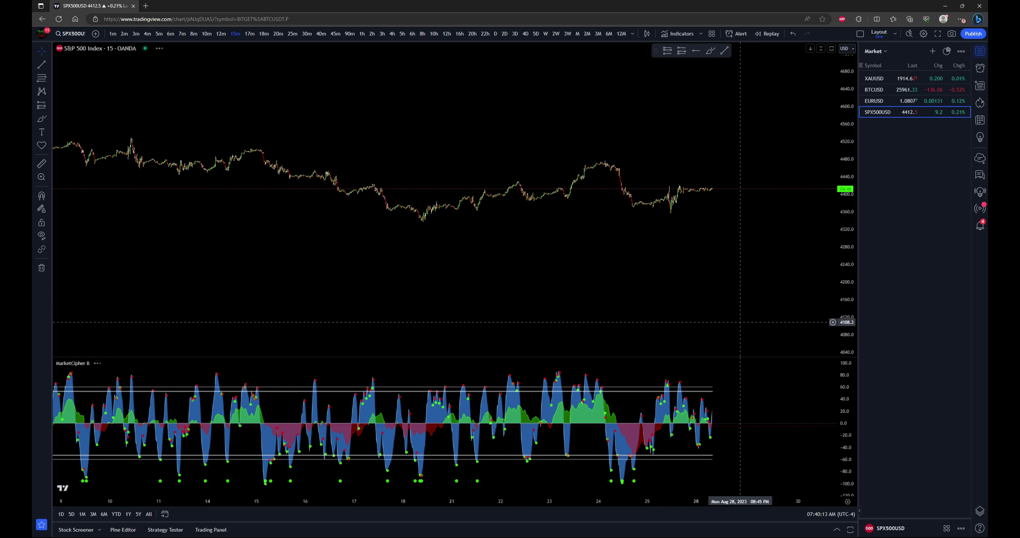
{"action": "scroll", "coordinate": [828, 235], "scroll_direction": "up", "scroll_amount": 4}
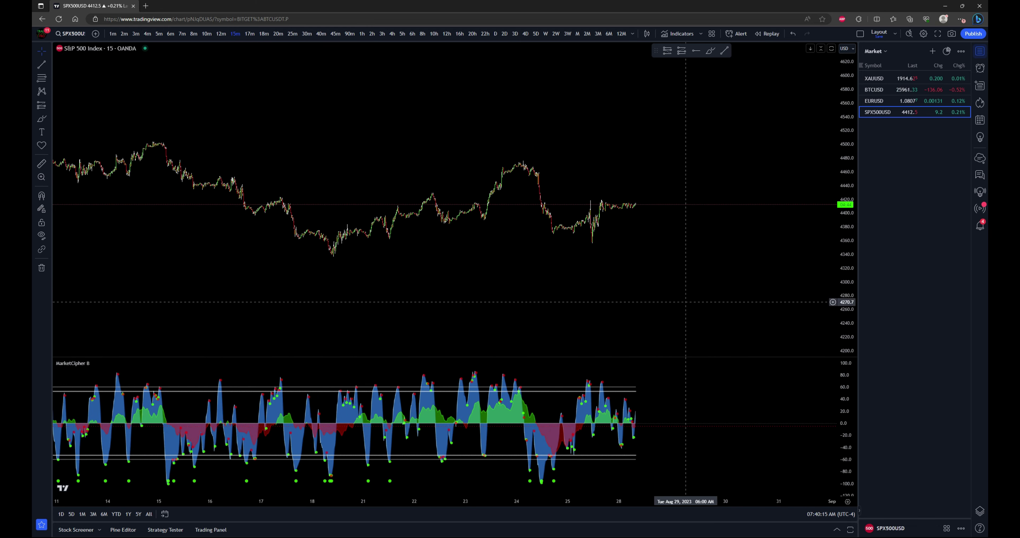
{"action": "scroll", "coordinate": [845, 322], "scroll_direction": "up", "scroll_amount": 3}
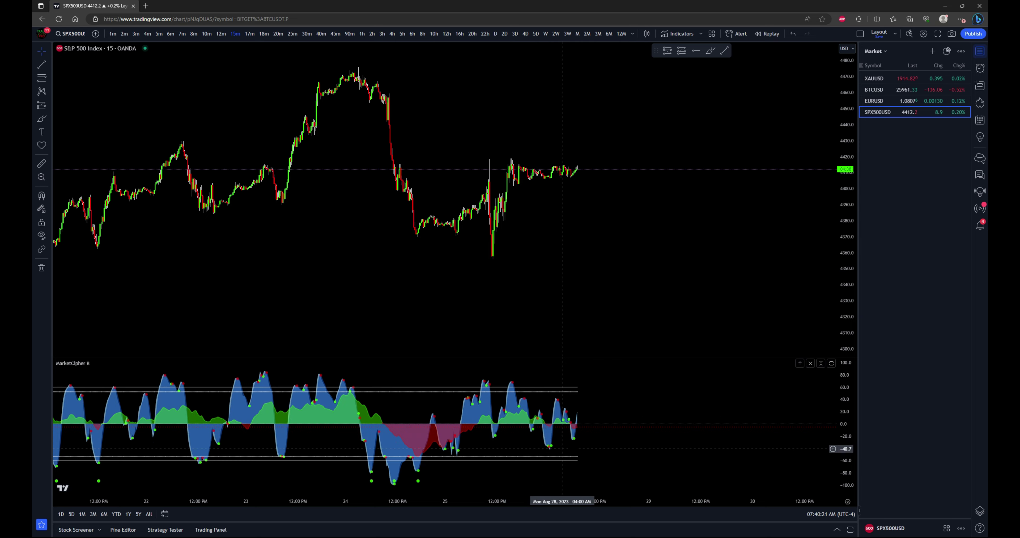
Examine the S&P 500's wider 15-minute price history from early July to August 28 against the MarketCipher B waves
{"action": "scroll", "coordinate": [547, 426], "scroll_direction": "down", "scroll_amount": 2}
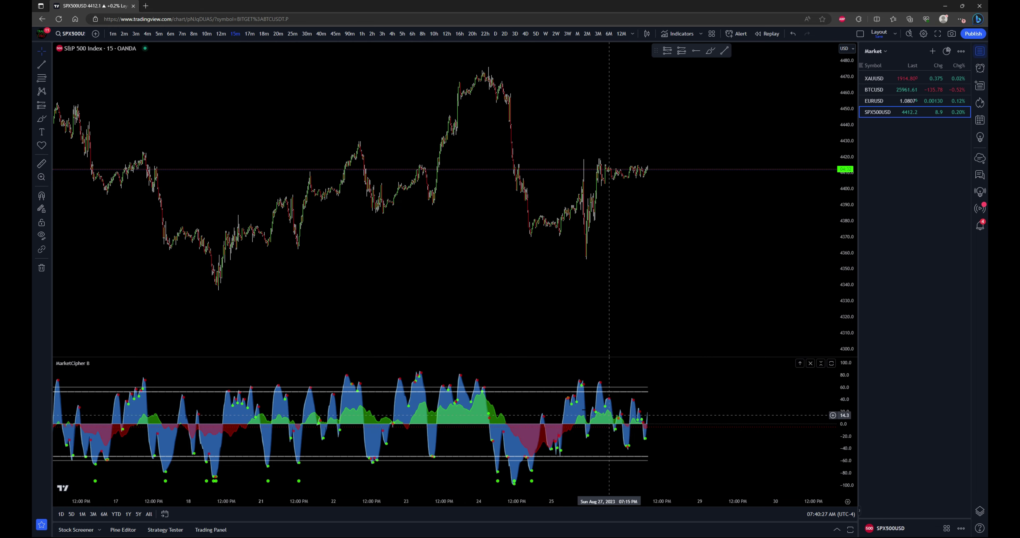
{"action": "scroll", "coordinate": [650, 420], "scroll_direction": "down", "scroll_amount": 2}
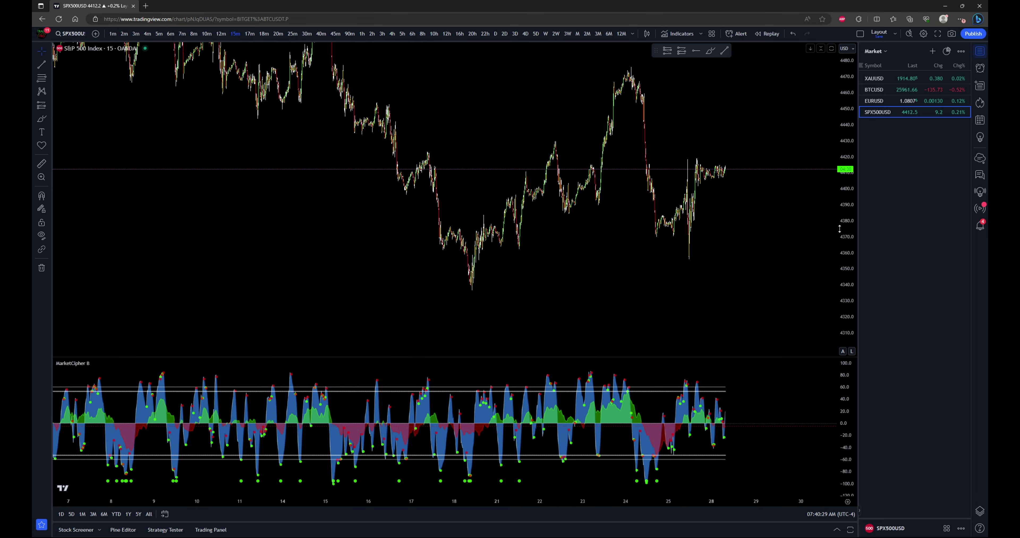
{"action": "scroll", "coordinate": [712, 253], "scroll_direction": "down", "scroll_amount": 3}
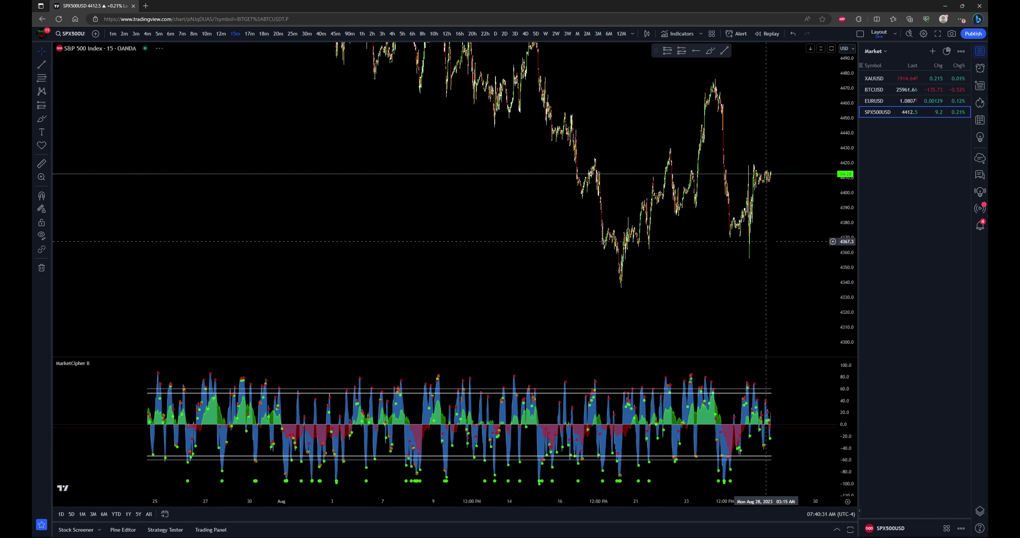
{"action": "scroll", "coordinate": [824, 216], "scroll_direction": "down", "scroll_amount": 3}
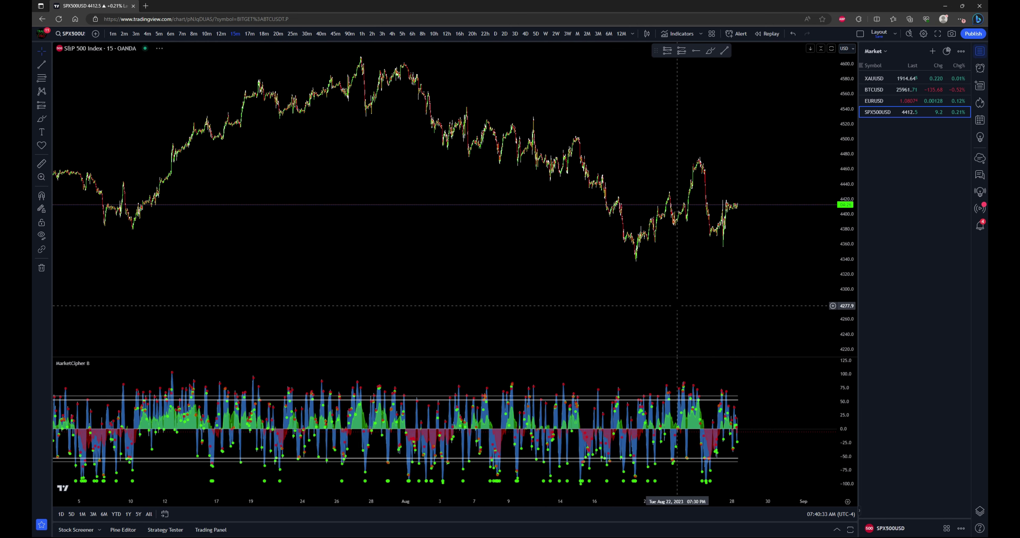
{"action": "left_click_drag", "start_coordinate": [688, 315], "coordinate": [674, 315]}
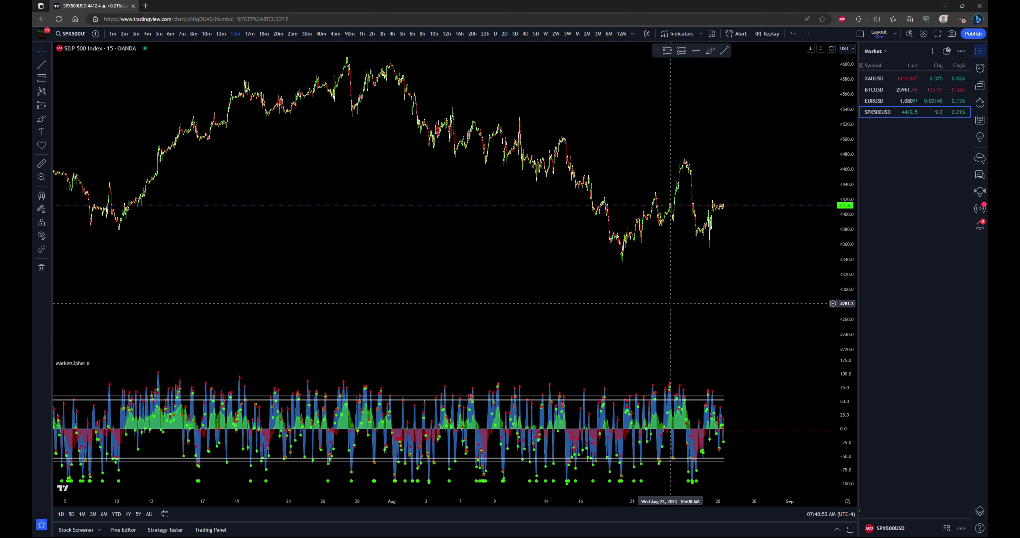
{"action": "scroll", "coordinate": [671, 304], "scroll_direction": "up", "scroll_amount": 3}
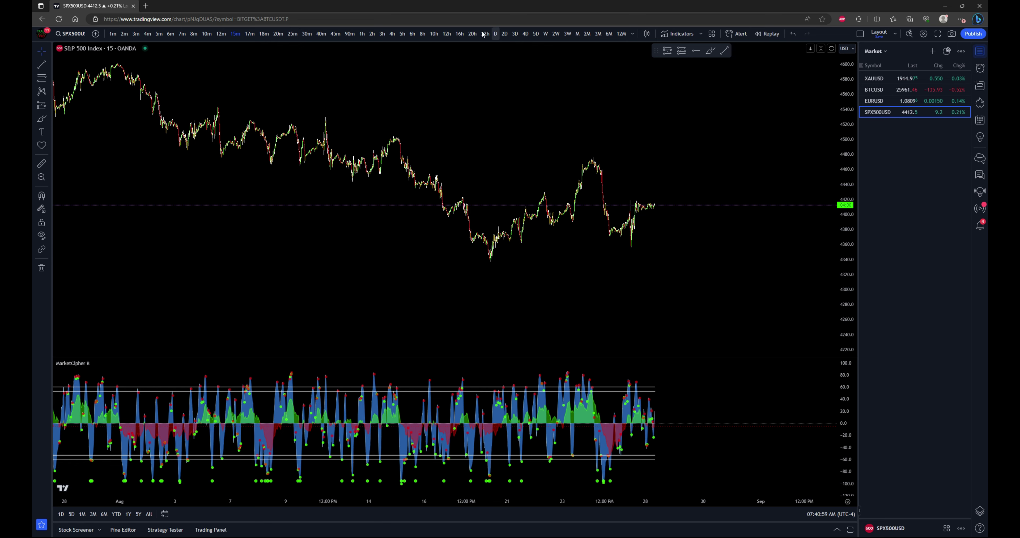
Switch the S&P 500 chart to the daily timeframe and frame the mid-2021 to August 2023 candles with MarketCipher B
{"action": "left_click", "coordinate": [495, 34]}
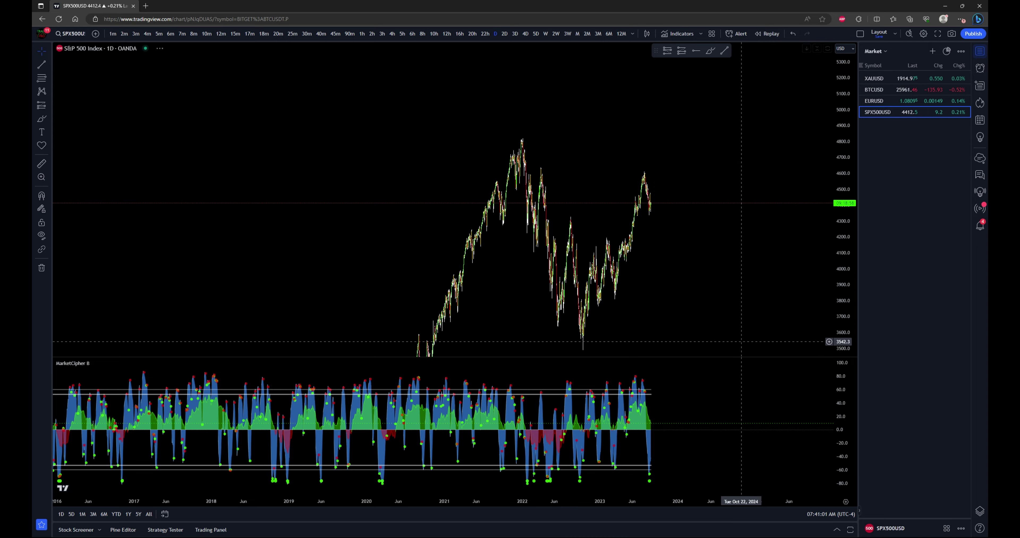
{"action": "scroll", "coordinate": [745, 292], "scroll_direction": "down", "scroll_amount": 3}
{"action": "scroll", "coordinate": [746, 295], "scroll_direction": "up", "scroll_amount": 5}
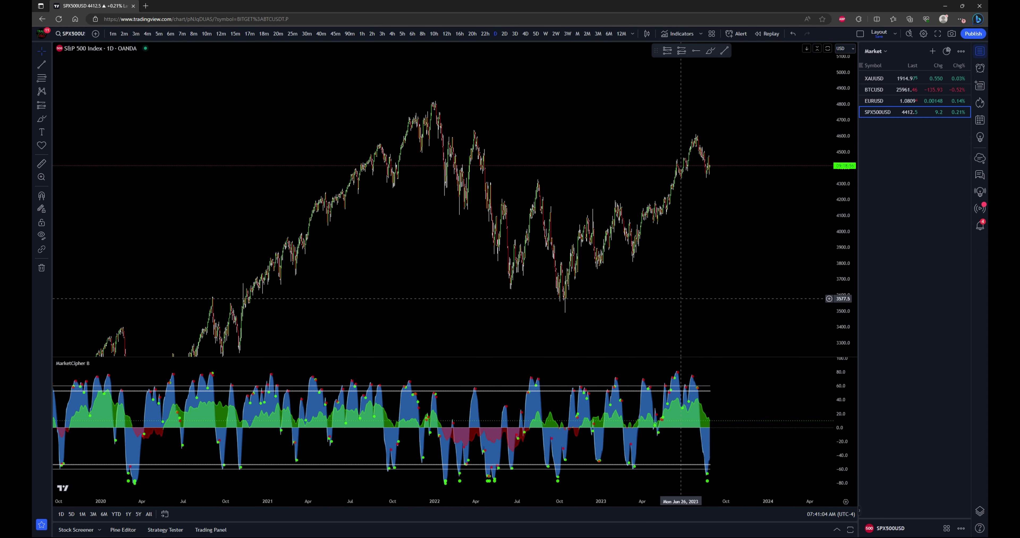
{"action": "scroll", "coordinate": [676, 305], "scroll_direction": "up", "scroll_amount": 3}
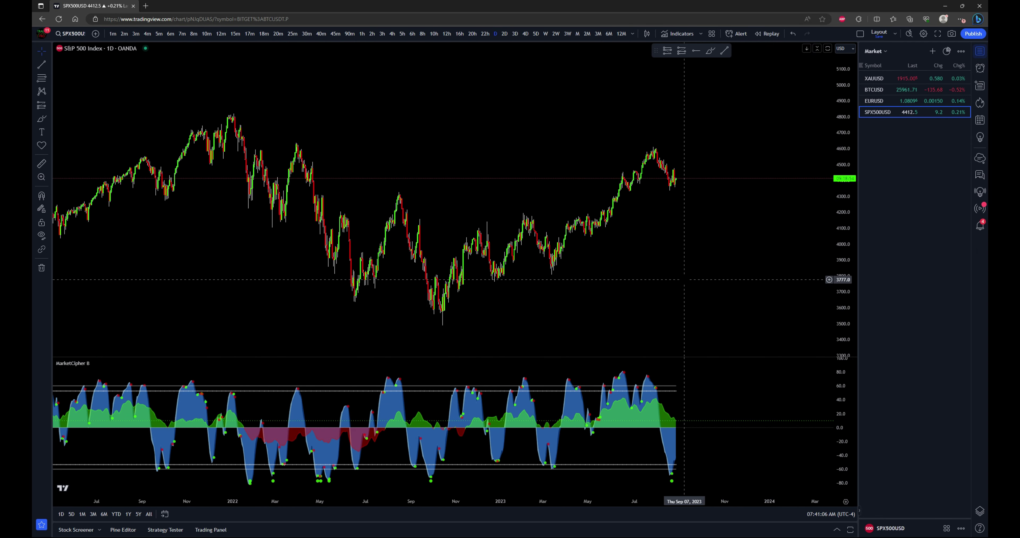